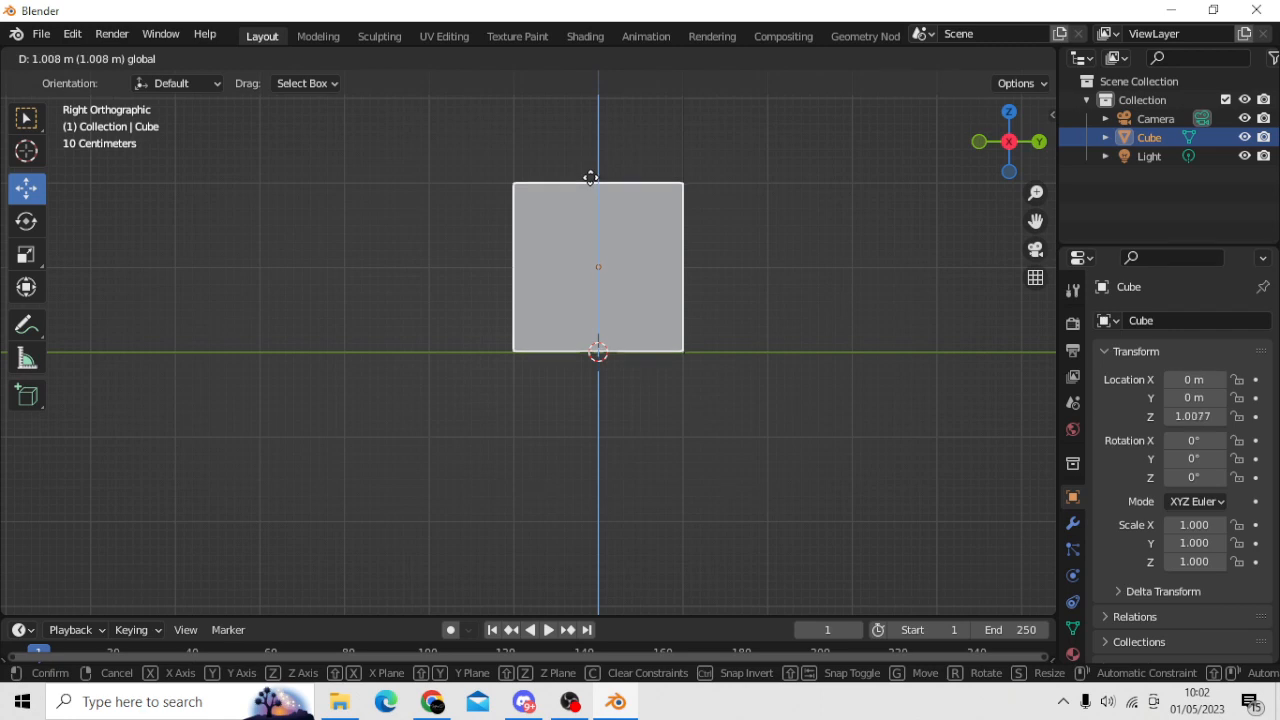
Raise the cube about 1.008 m along the Z axis so its base rests on the ground line
{"action": "left_click", "coordinate": [591, 178]}
{"action": "middle_click_drag", "start_coordinate": [608, 189], "coordinate": [630, 241]}
{"action": "scroll", "coordinate": [651, 252], "scroll_direction": "up", "scroll_amount": 2}
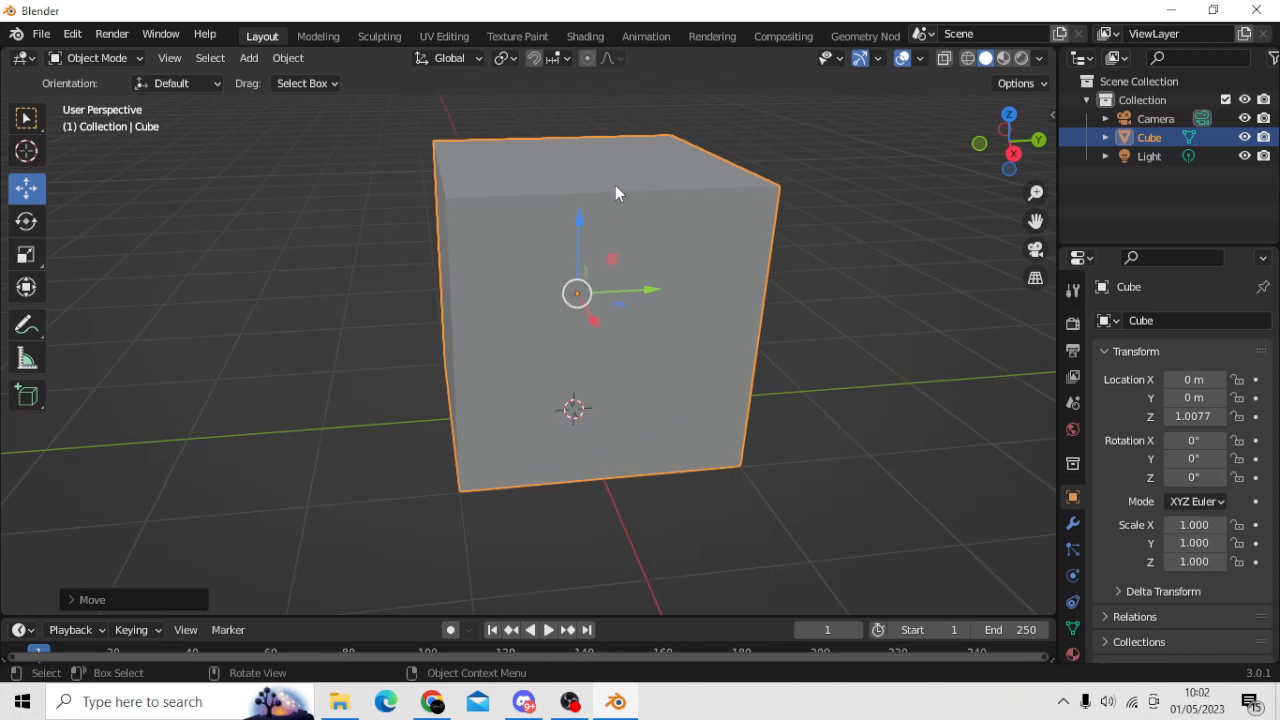
{"action": "left_click", "coordinate": [126, 59]}
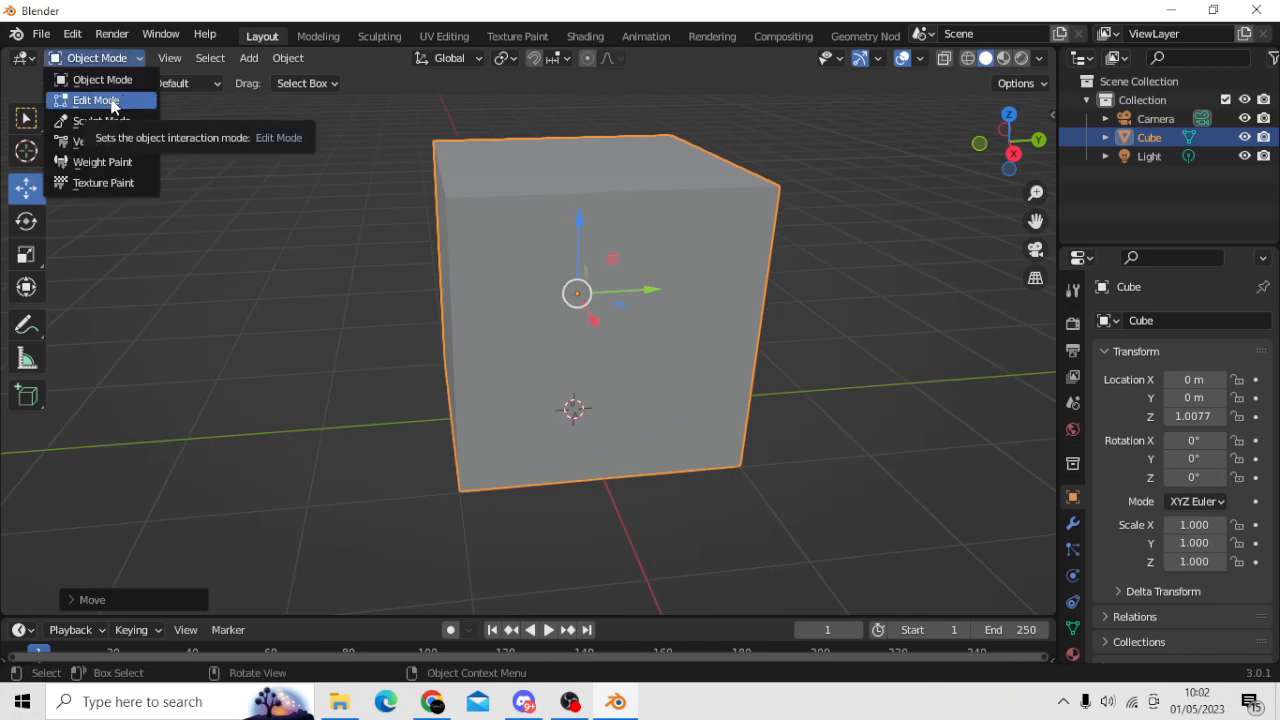
{"action": "left_click", "coordinate": [118, 58]}
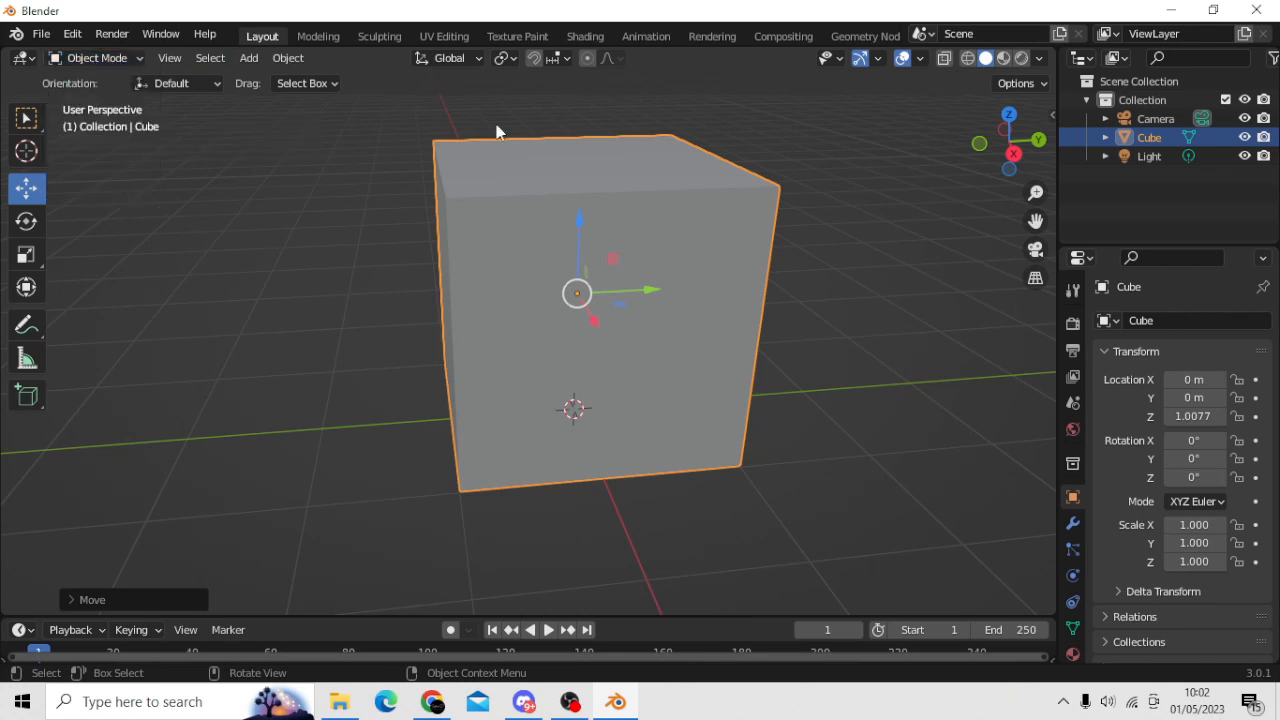
{"action": "left_click", "coordinate": [120, 58]}
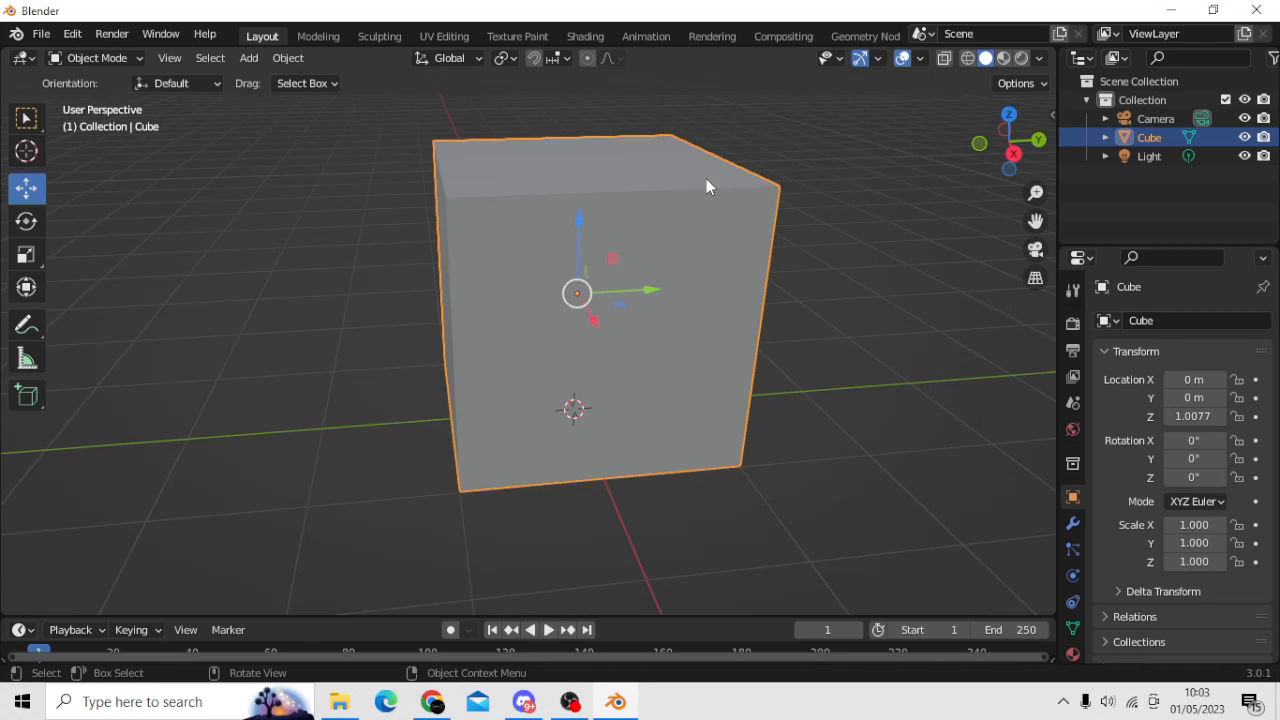
{"action": "key", "text": "Tab"}
{"action": "key", "text": "Tab"}
{"action": "key", "text": "Tab"}
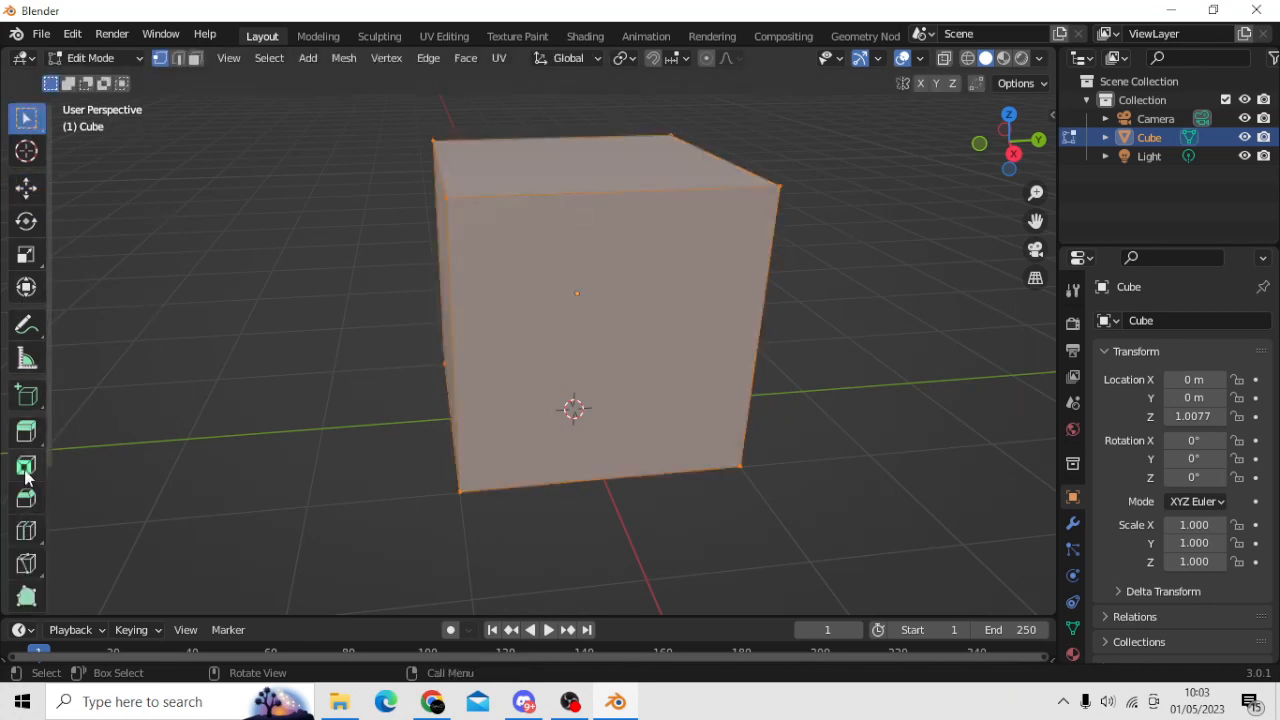
{"action": "key", "text": "Tab"}
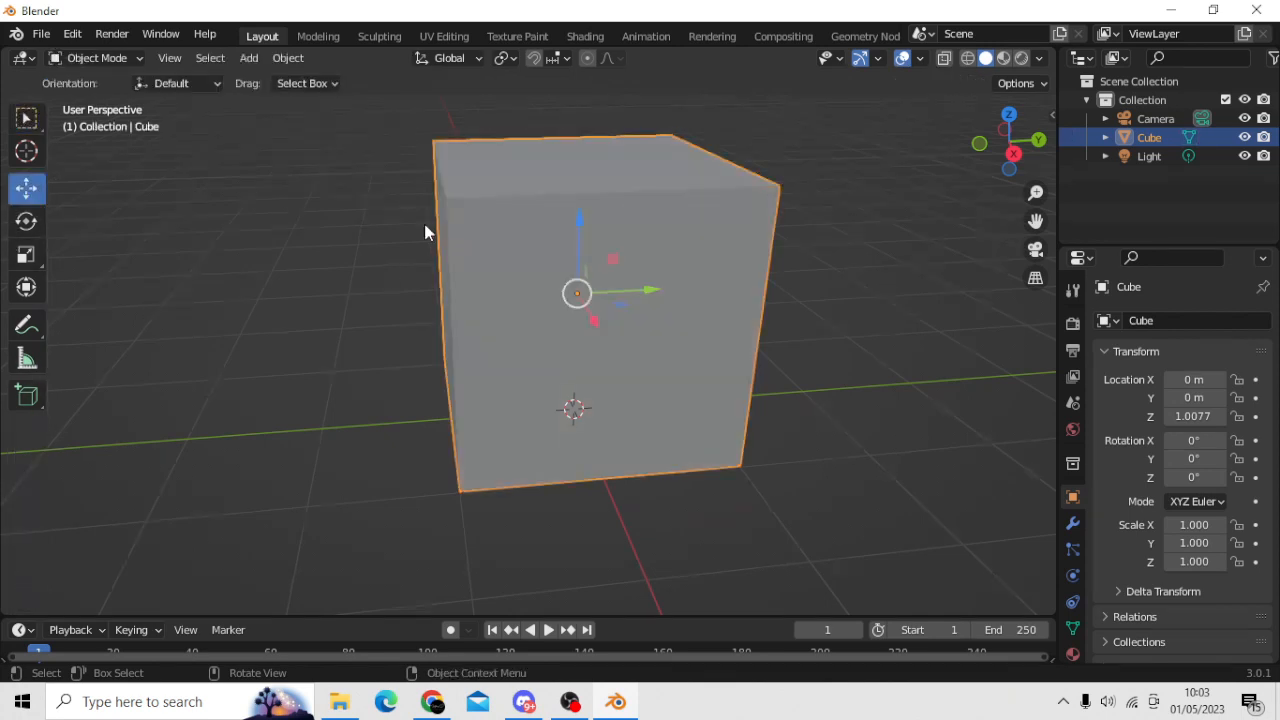
{"action": "left_click", "coordinate": [318, 36]}
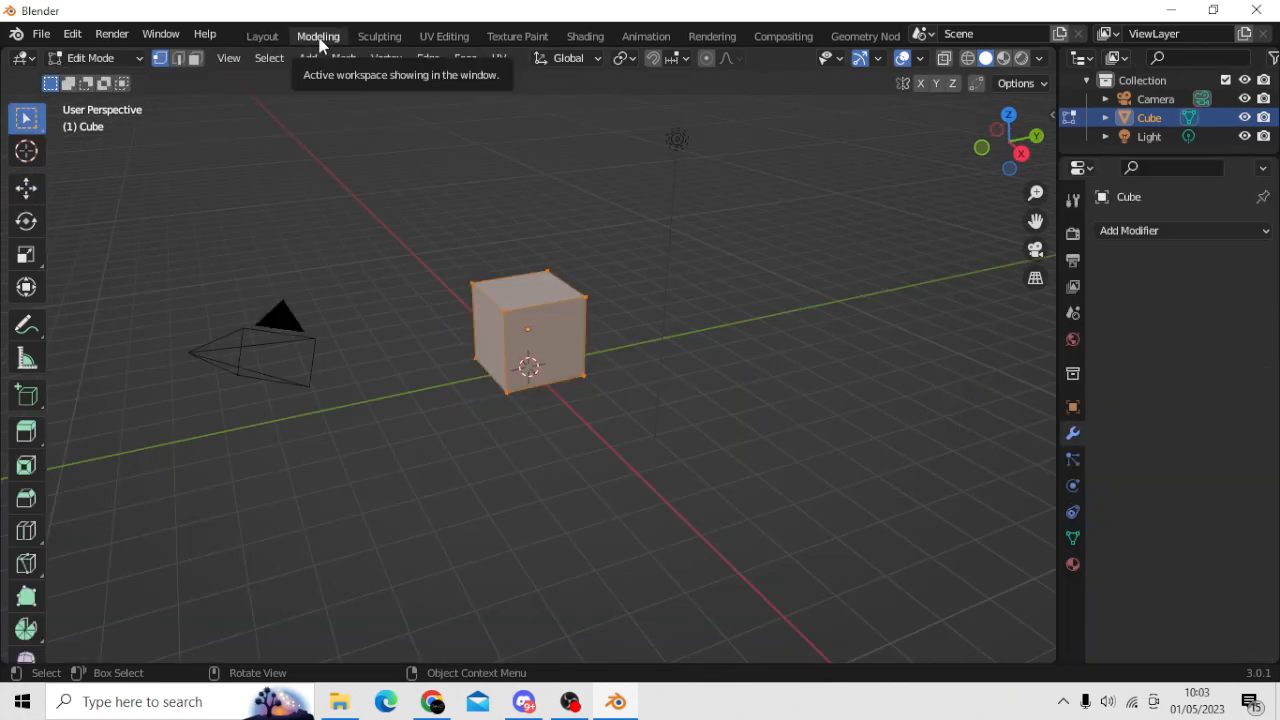
{"action": "left_click", "coordinate": [263, 37]}
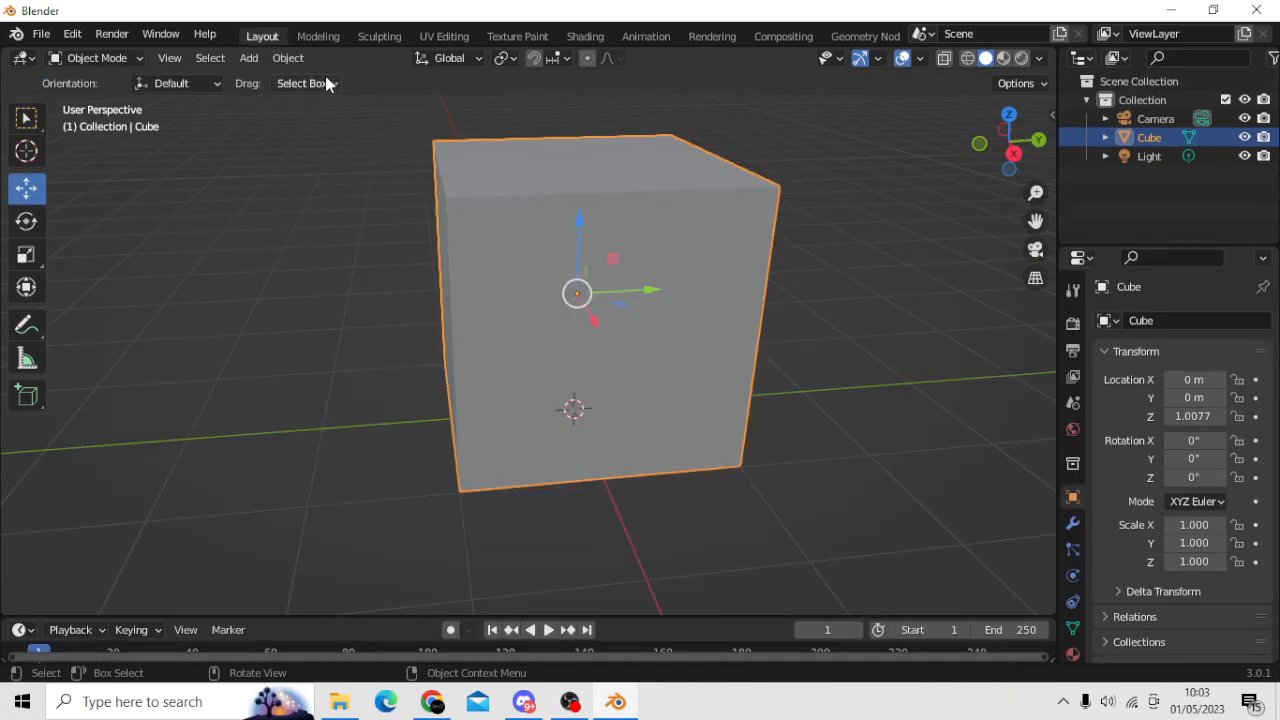
Enter Edit Mode with face selection and select the cube's two opposite end faces along the Y axis
{"action": "key", "text": "Tab"}
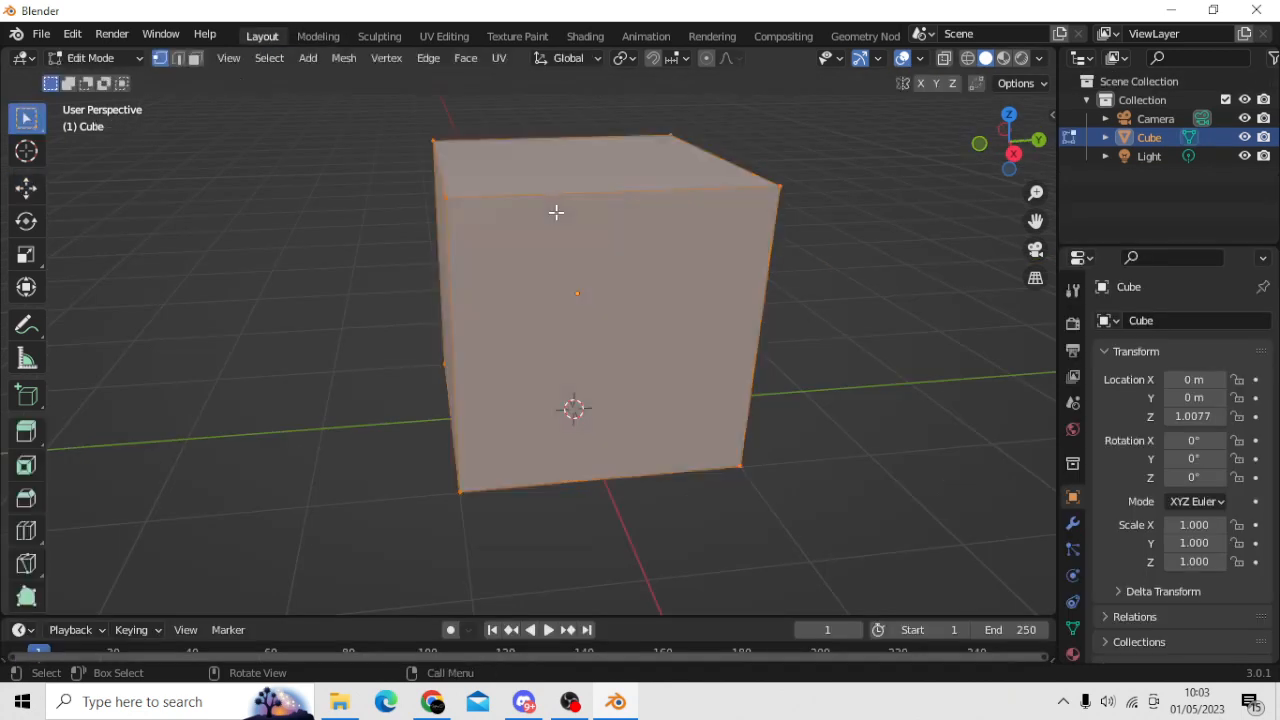
{"action": "middle_click_drag", "start_coordinate": [557, 211], "coordinate": [661, 232]}
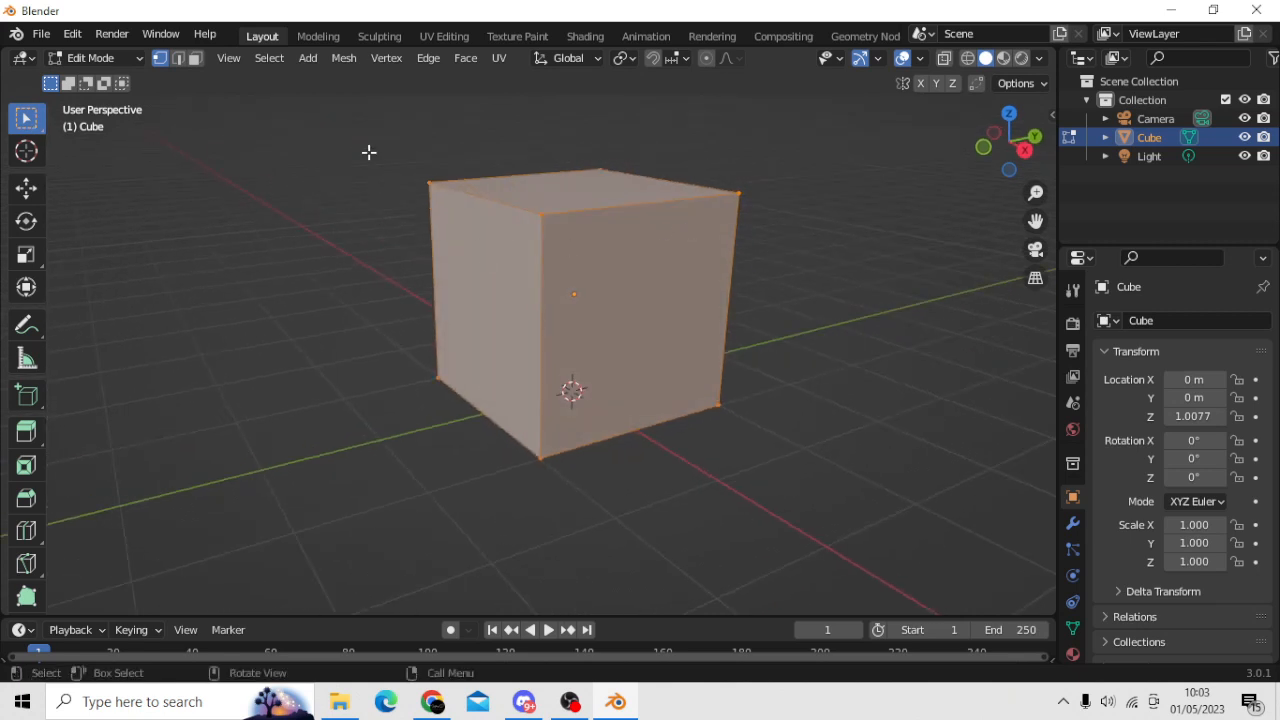
{"action": "left_click", "coordinate": [195, 59]}
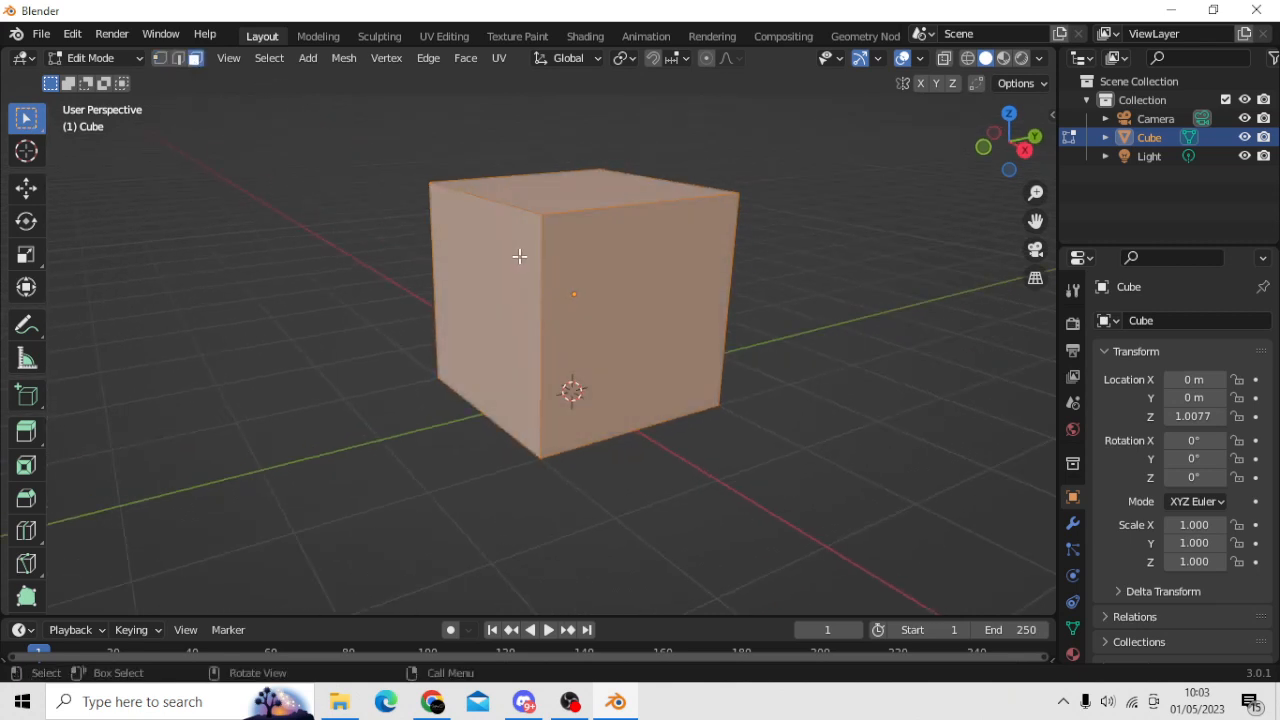
{"action": "key", "text": "alt+a"}
{"action": "middle_click_drag", "start_coordinate": [780, 286], "coordinate": [631, 283]}
{"action": "middle_click_drag", "start_coordinate": [646, 240], "coordinate": [698, 307]}
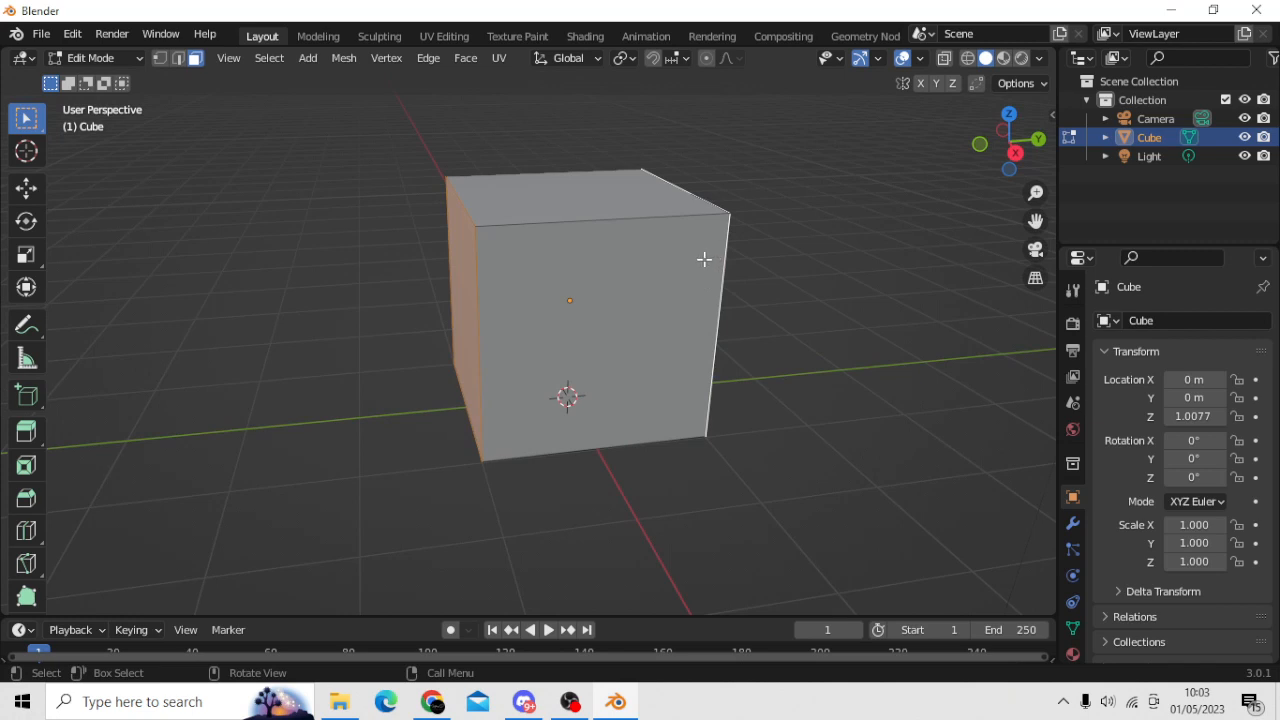
Scale the two selected end faces along Y to stretch the cube into a long box, and clear the selection
{"action": "left_click", "coordinate": [26, 254]}
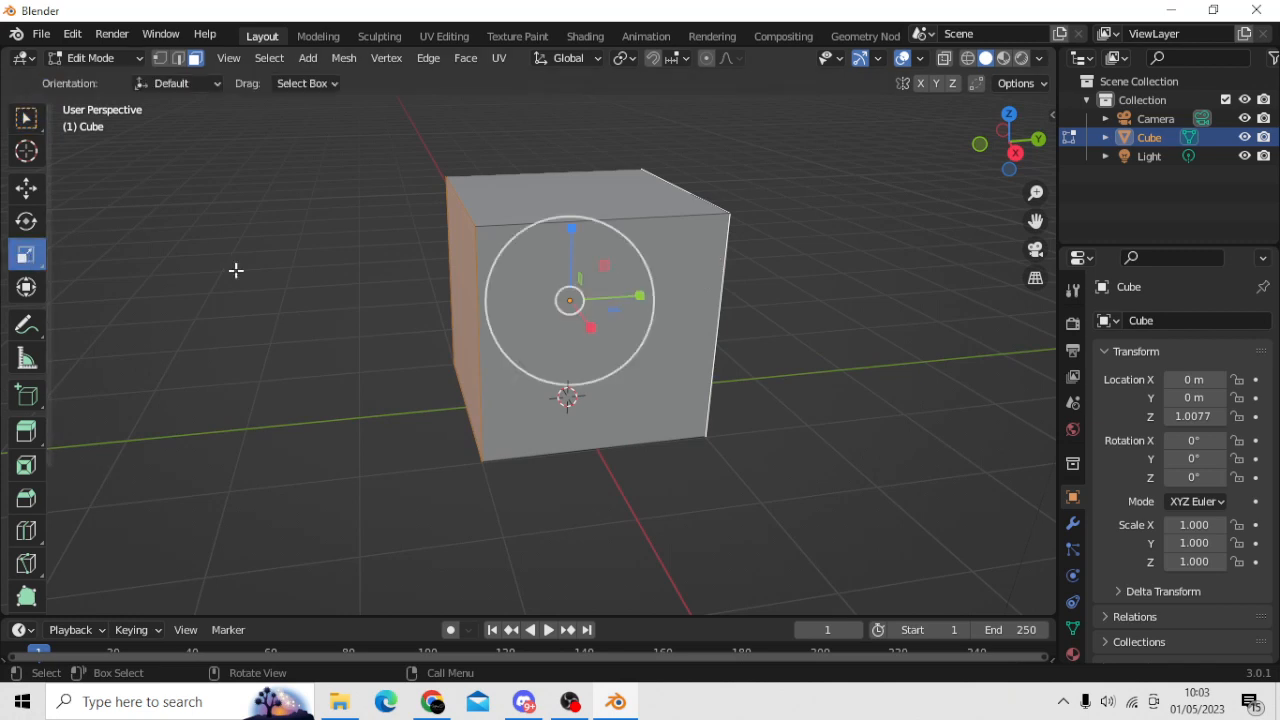
{"action": "left_click_drag", "start_coordinate": [644, 297], "coordinate": [800, 282]}
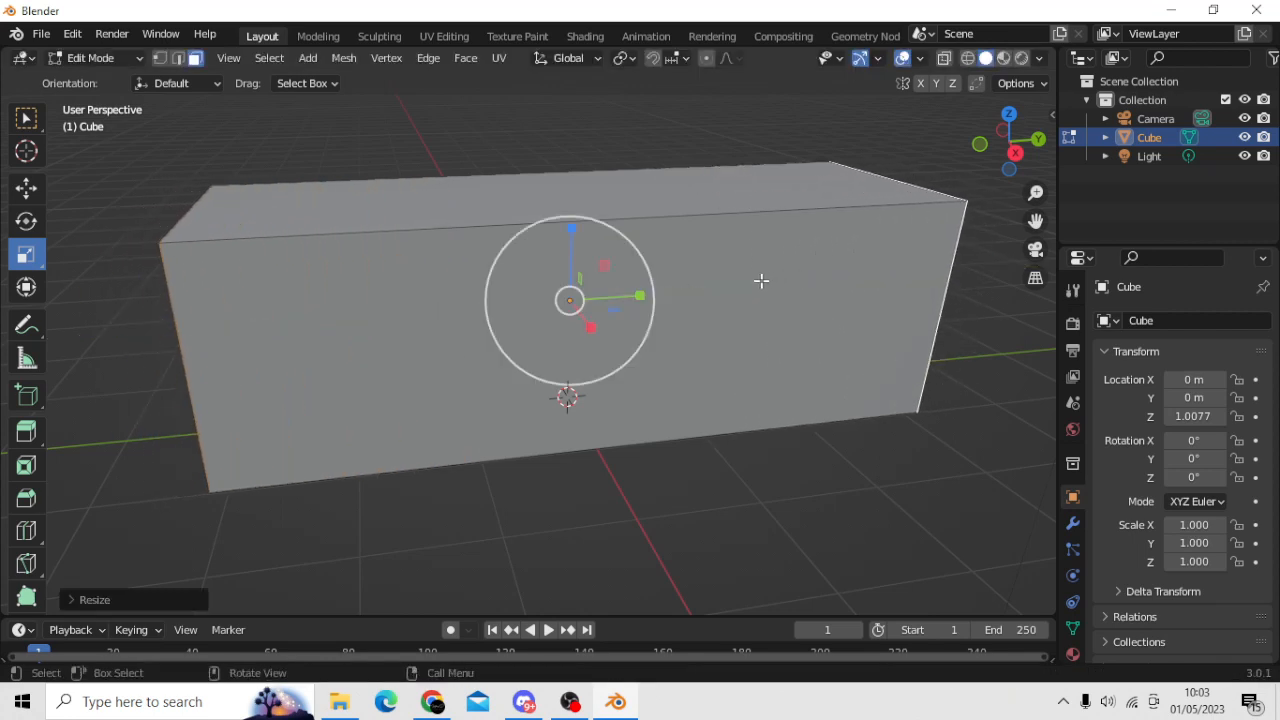
{"action": "key", "text": "a"}
{"action": "middle_click_drag", "start_coordinate": [654, 191], "coordinate": [675, 214]}
{"action": "left_click", "coordinate": [26, 118]}
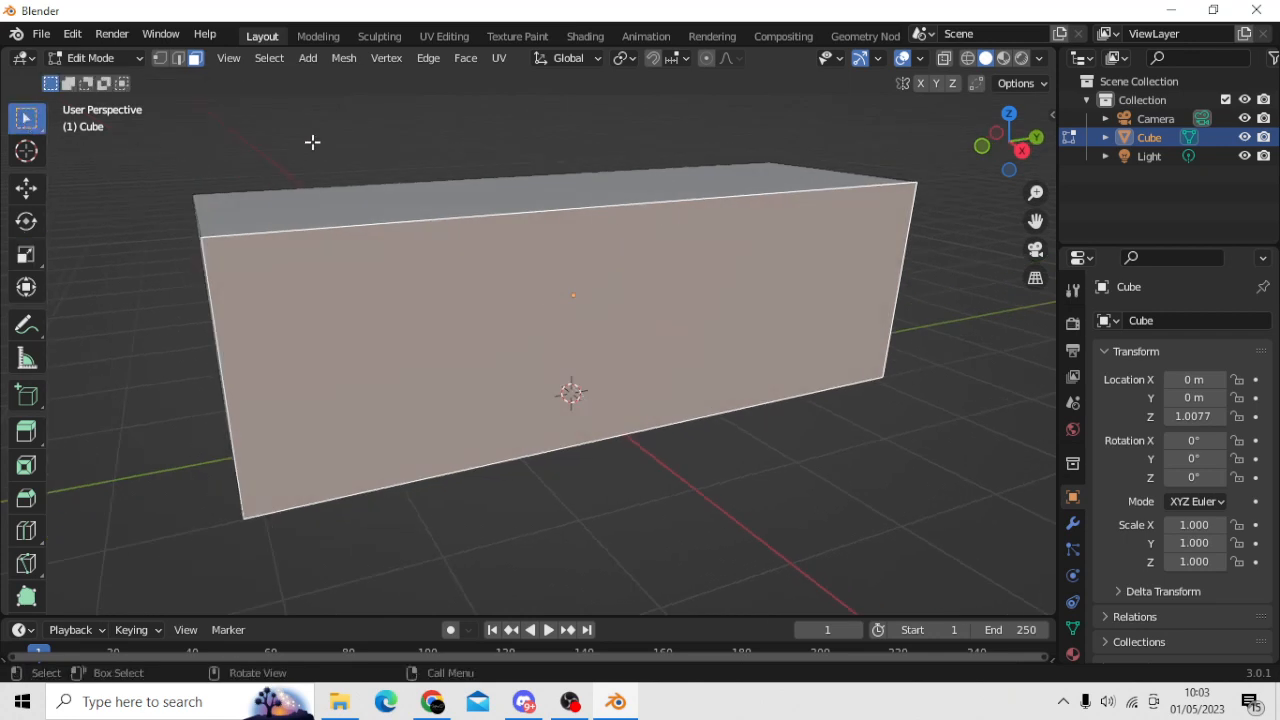
{"action": "left_click", "coordinate": [311, 140]}
{"action": "middle_click_drag", "start_coordinate": [531, 223], "coordinate": [549, 248]}
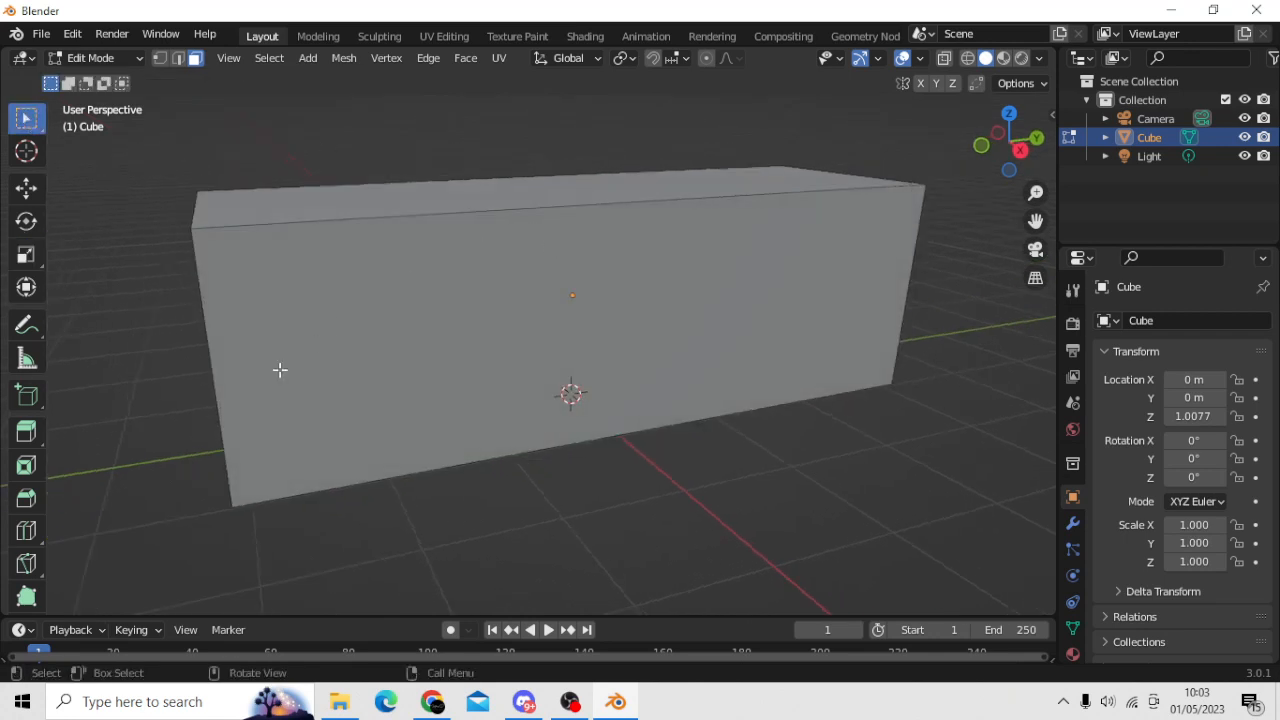
Add one loop cut across the middle of the long box
{"action": "scroll", "coordinate": [30, 410], "scroll_direction": "down", "scroll_amount": 5}
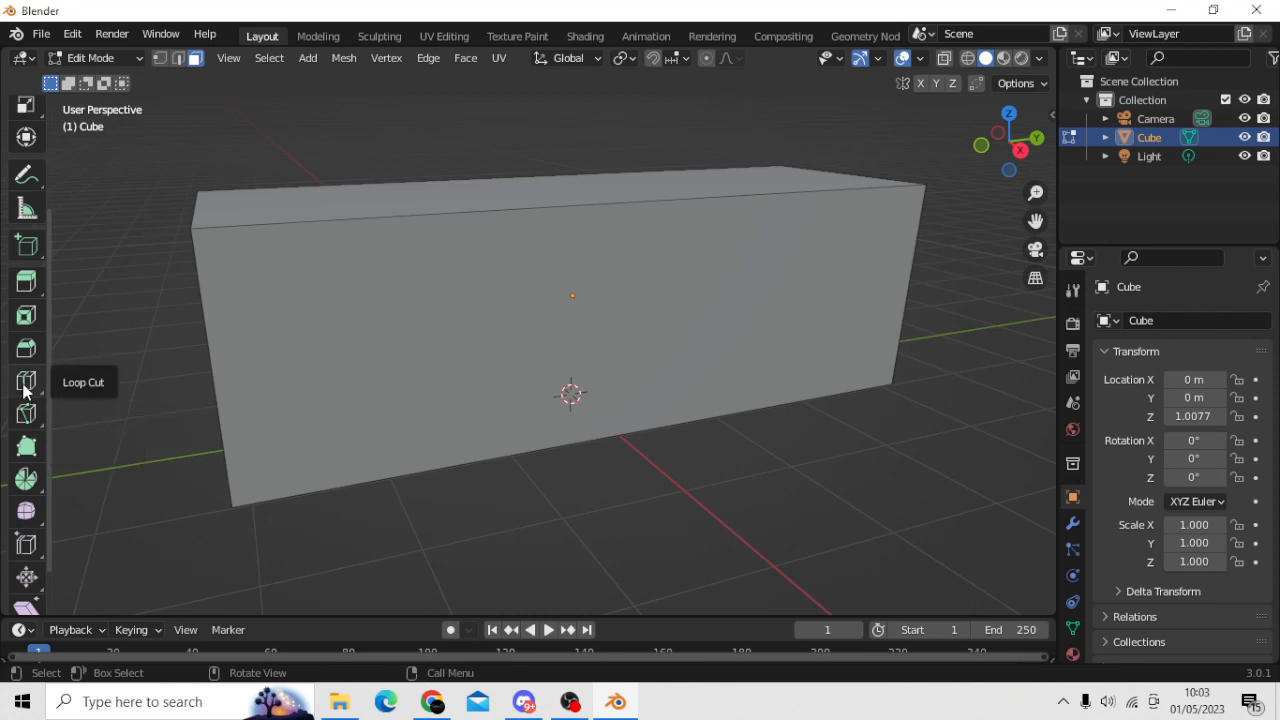
{"action": "left_click", "coordinate": [24, 391]}
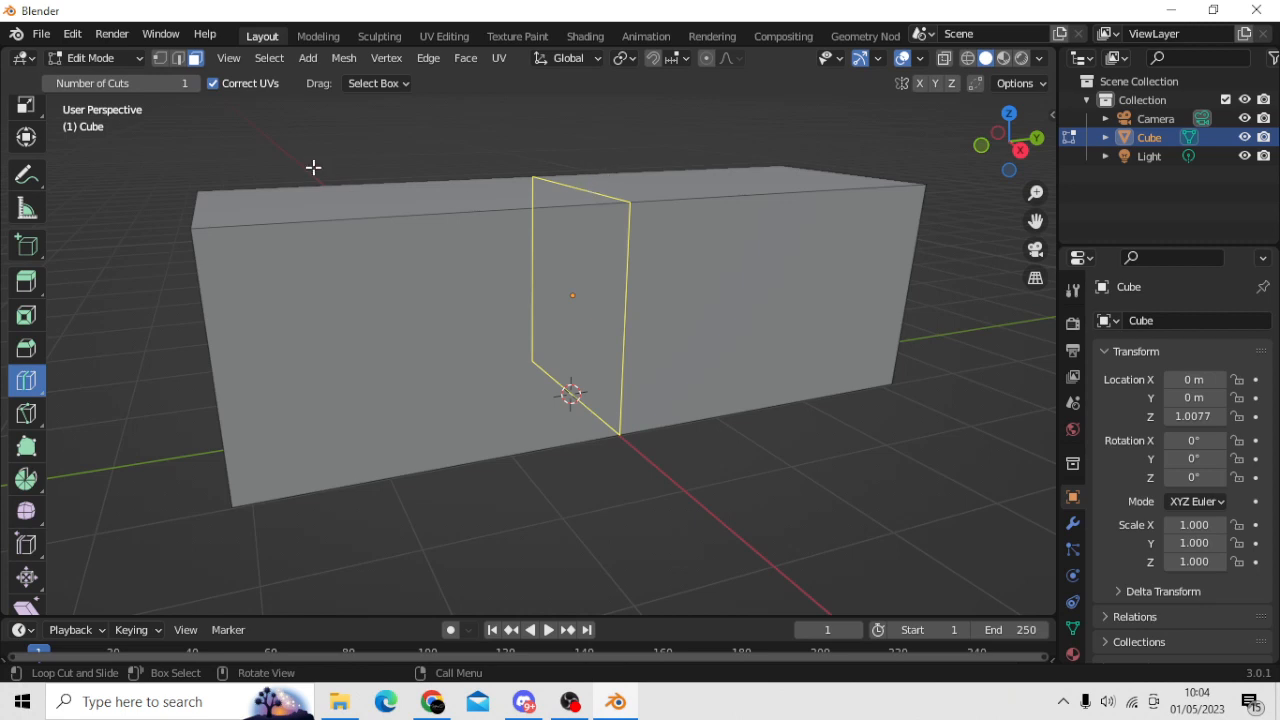
{"action": "left_click", "coordinate": [598, 186]}
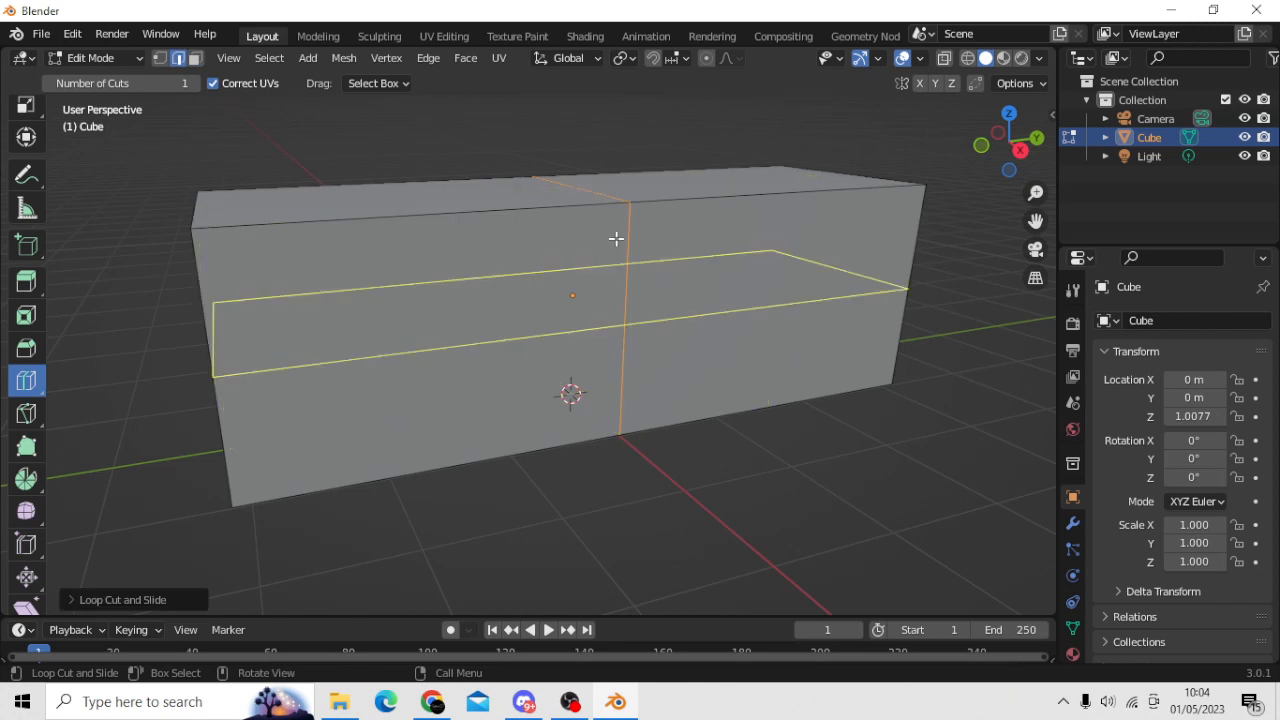
Select the loop cut's two top vertices and raise them along Z to form a peaked roof ridge
{"action": "scroll", "coordinate": [26, 236], "scroll_direction": "up", "scroll_amount": 1}
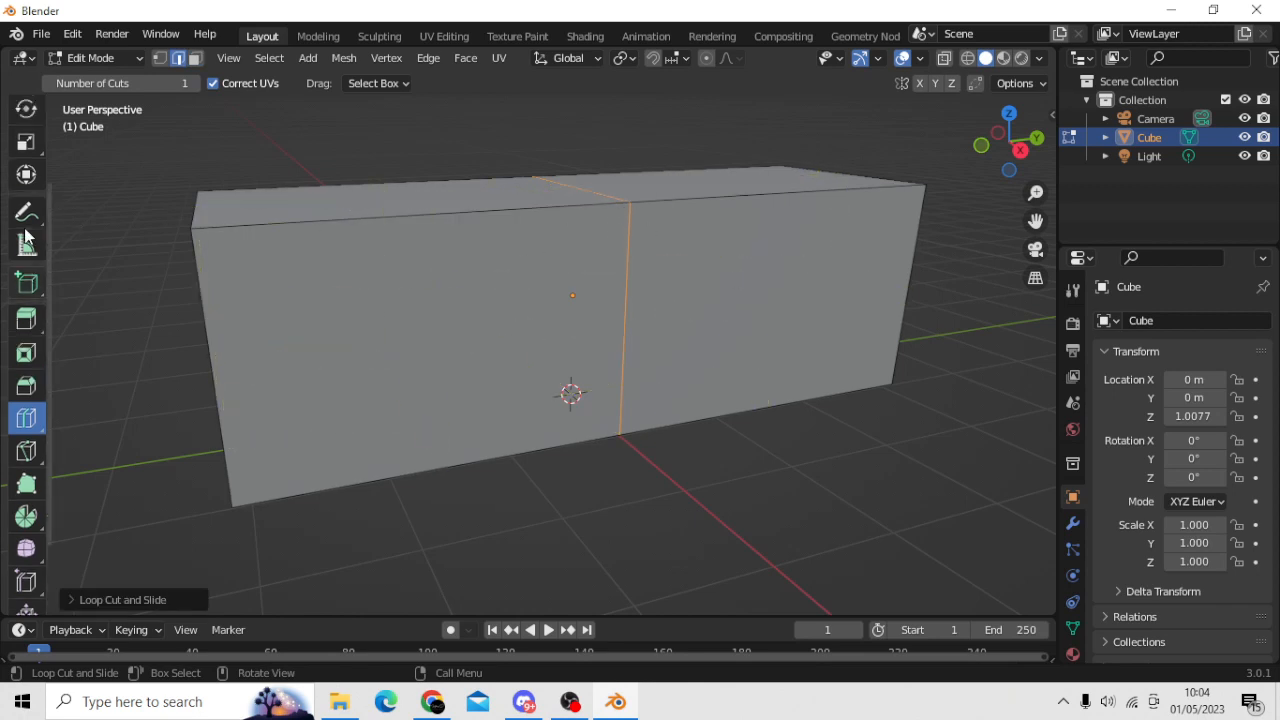
{"action": "scroll", "coordinate": [26, 236], "scroll_direction": "up", "scroll_amount": 3}
{"action": "left_click", "coordinate": [26, 119]}
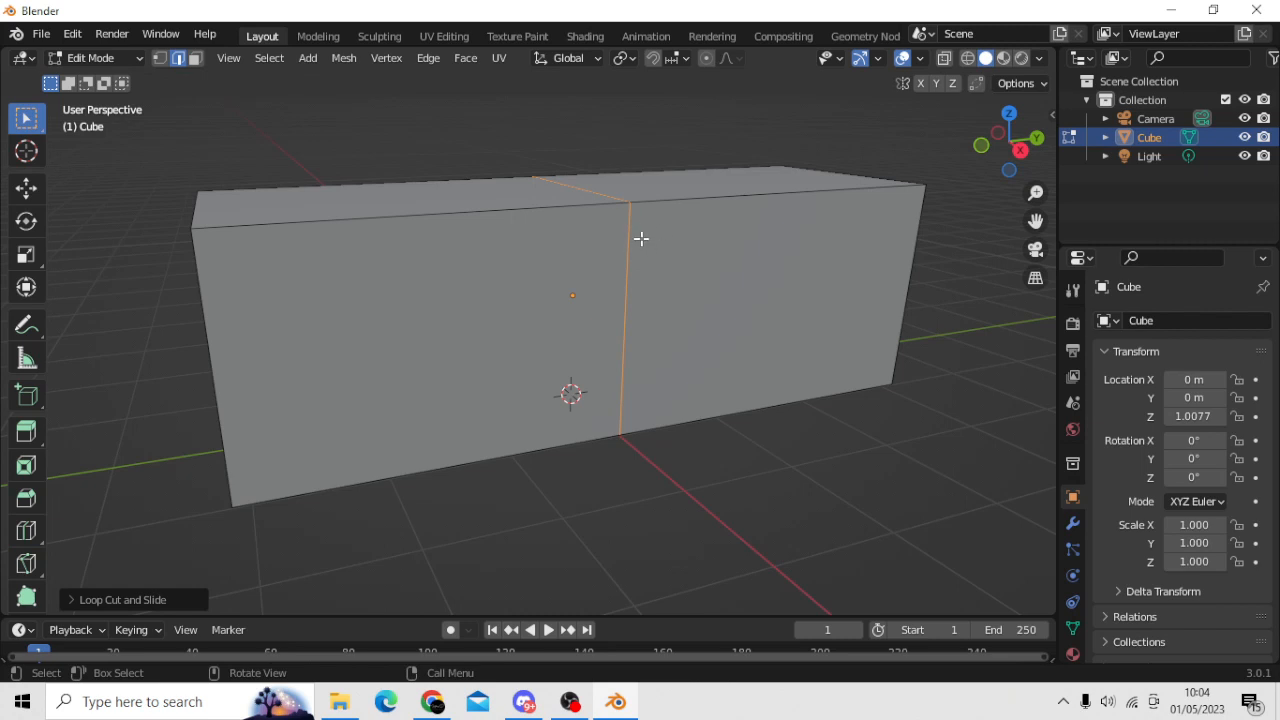
{"action": "left_click", "coordinate": [640, 169]}
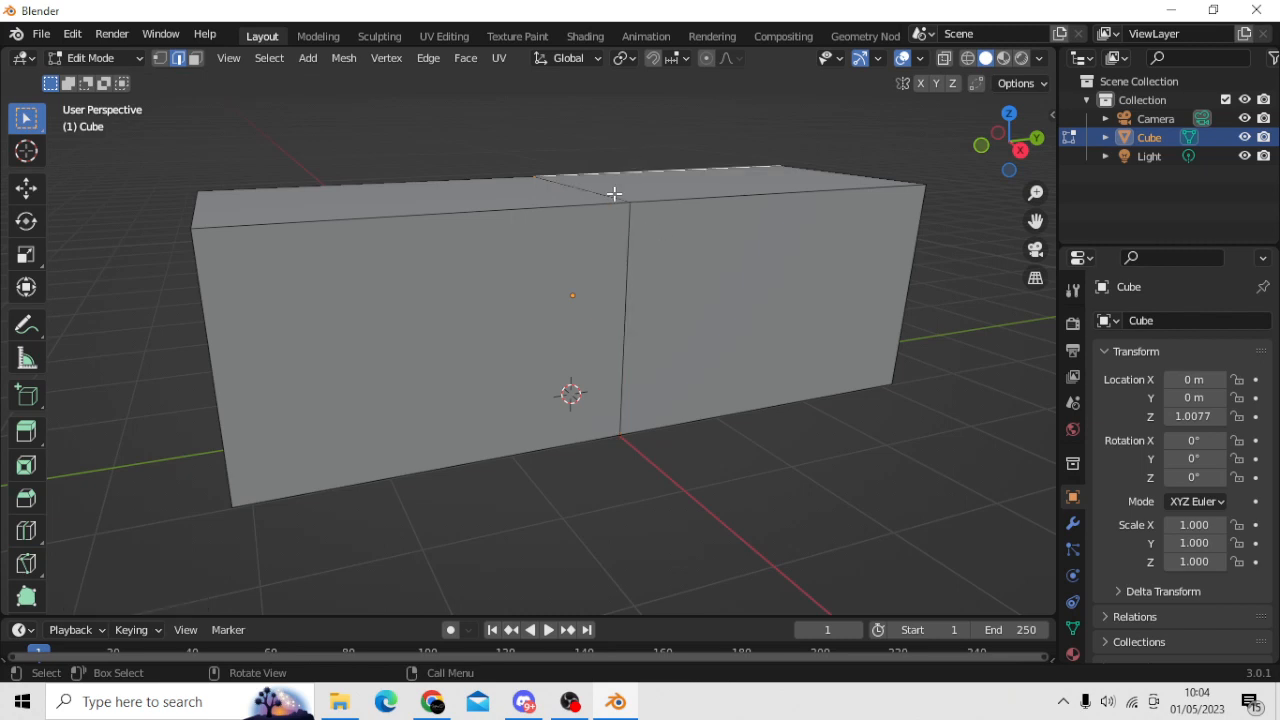
{"action": "left_click", "coordinate": [541, 191]}
{"action": "left_click", "coordinate": [159, 58]}
{"action": "left_click", "coordinate": [620, 193]}
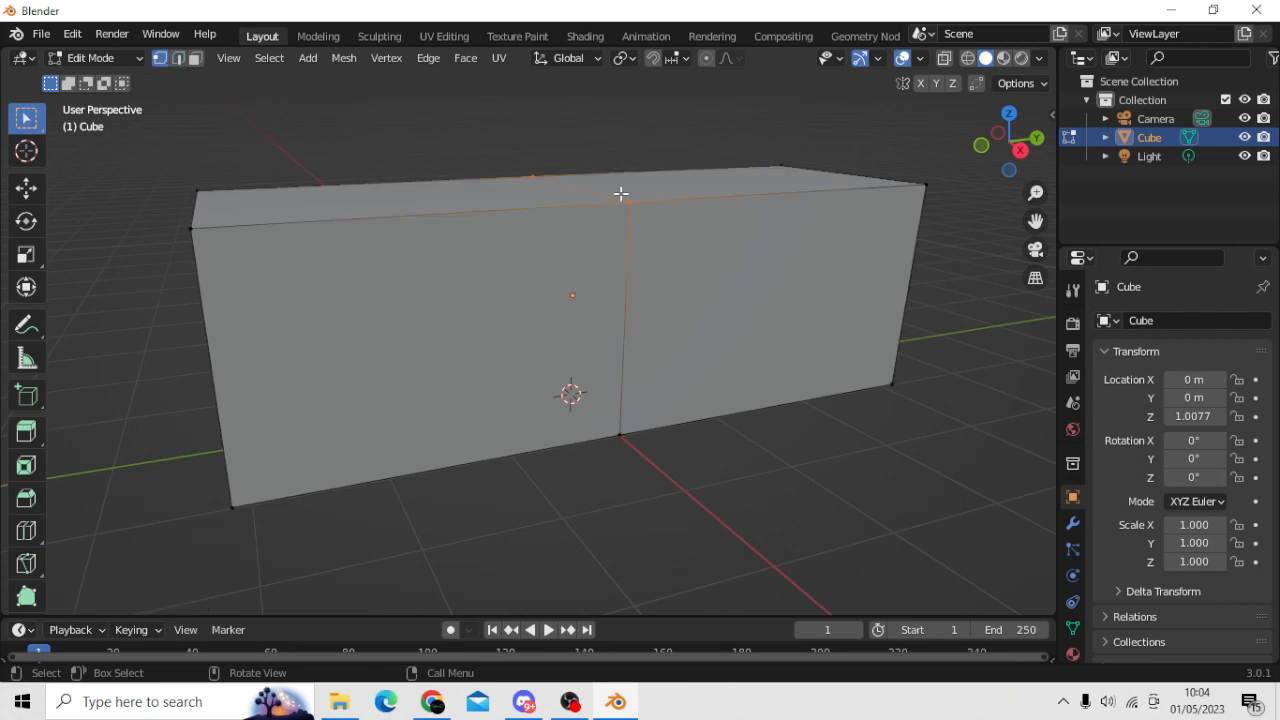
{"action": "left_click", "coordinate": [537, 174]}
{"action": "left_click", "coordinate": [633, 206], "text": "shift"}
{"action": "middle_click_drag", "start_coordinate": [653, 201], "coordinate": [652, 230], "text": "shift"}
{"action": "left_click", "coordinate": [26, 187]}
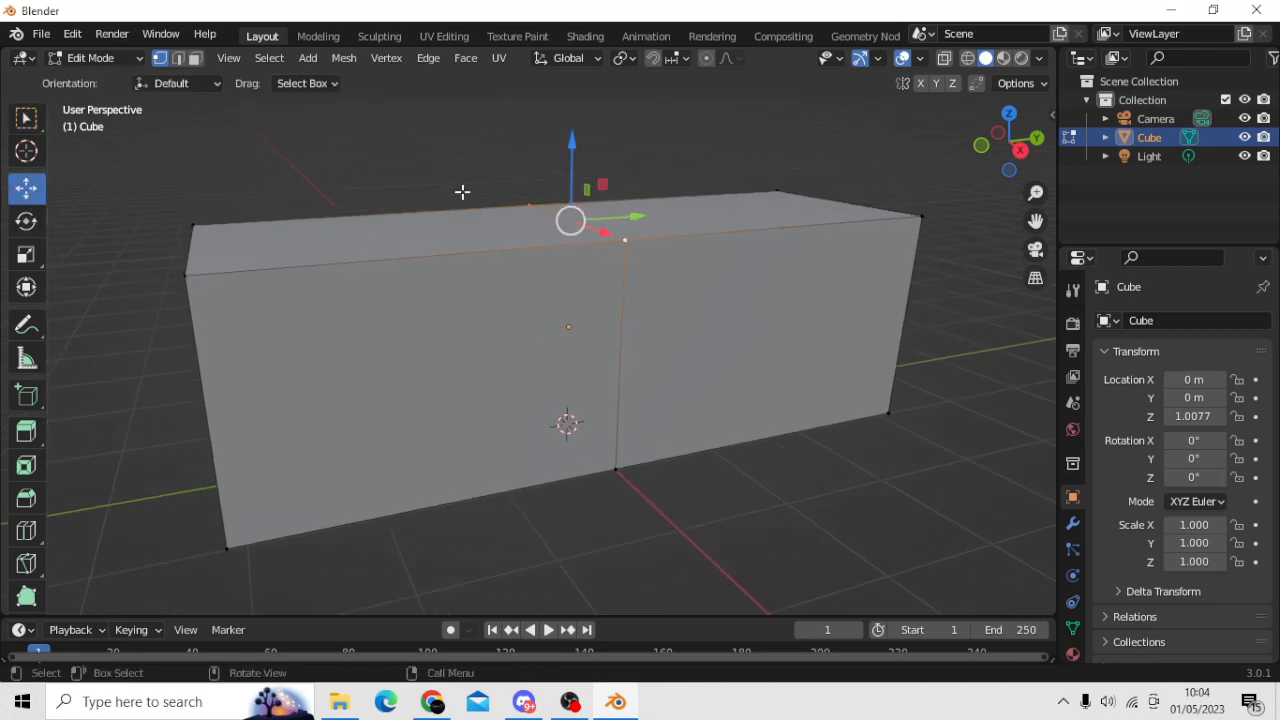
{"action": "left_click_drag", "start_coordinate": [569, 173], "coordinate": [569, 104]}
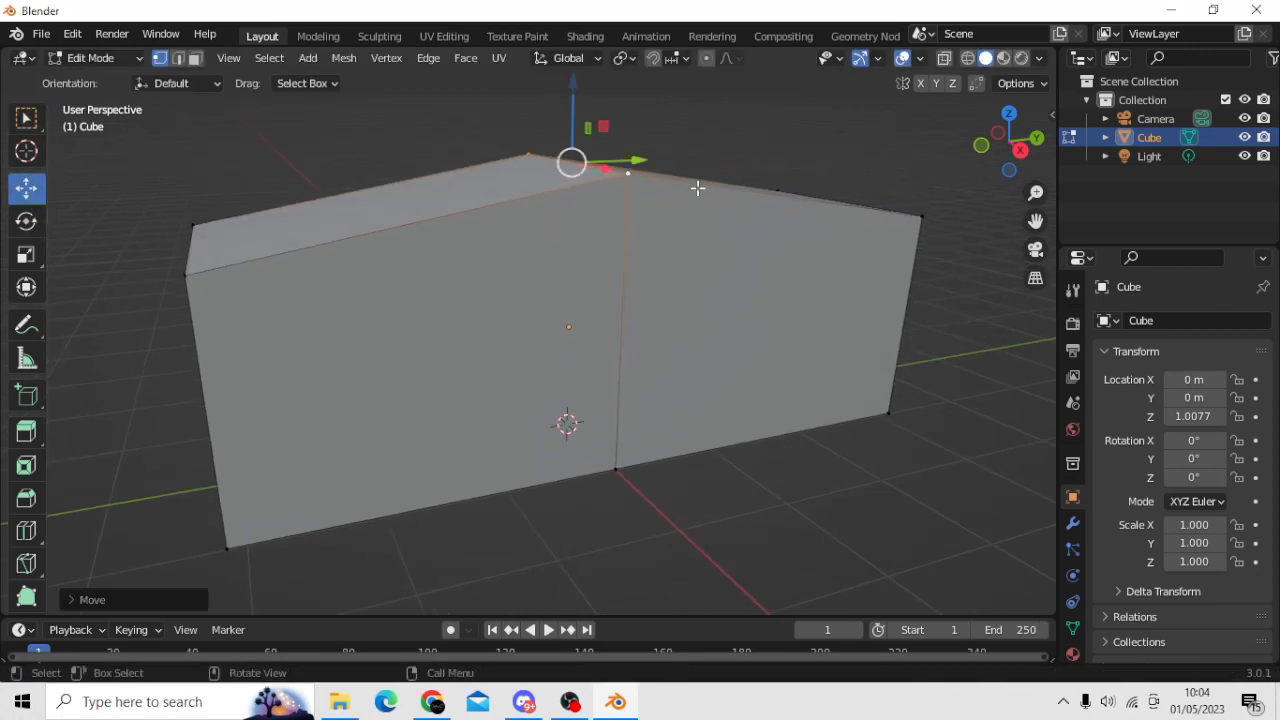
Undo the raised roof ridge and clear the vertex selection
{"action": "middle_click_drag", "start_coordinate": [694, 189], "coordinate": [663, 282]}
{"action": "key", "text": "ctrl+z"}
{"action": "left_click", "coordinate": [301, 178]}
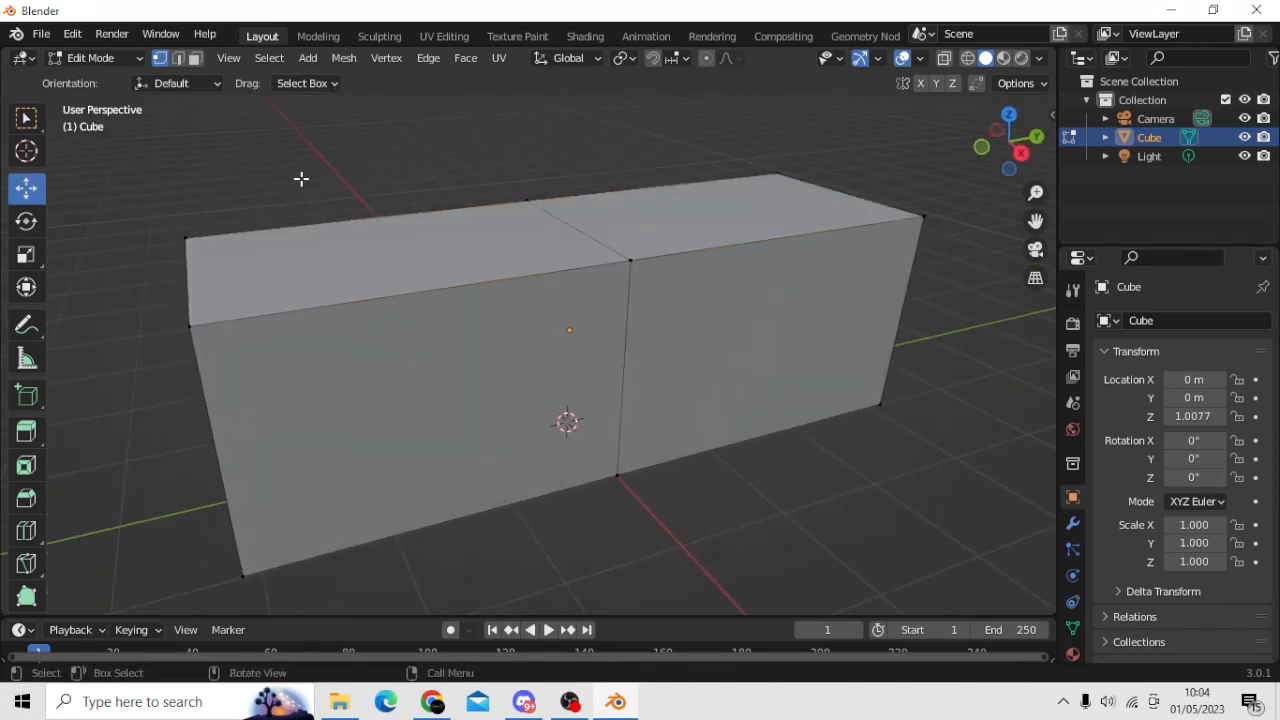
Select the top face on the negative-Y half of the box and raise it along Z
{"action": "left_click", "coordinate": [196, 59]}
{"action": "left_click", "coordinate": [447, 224]}
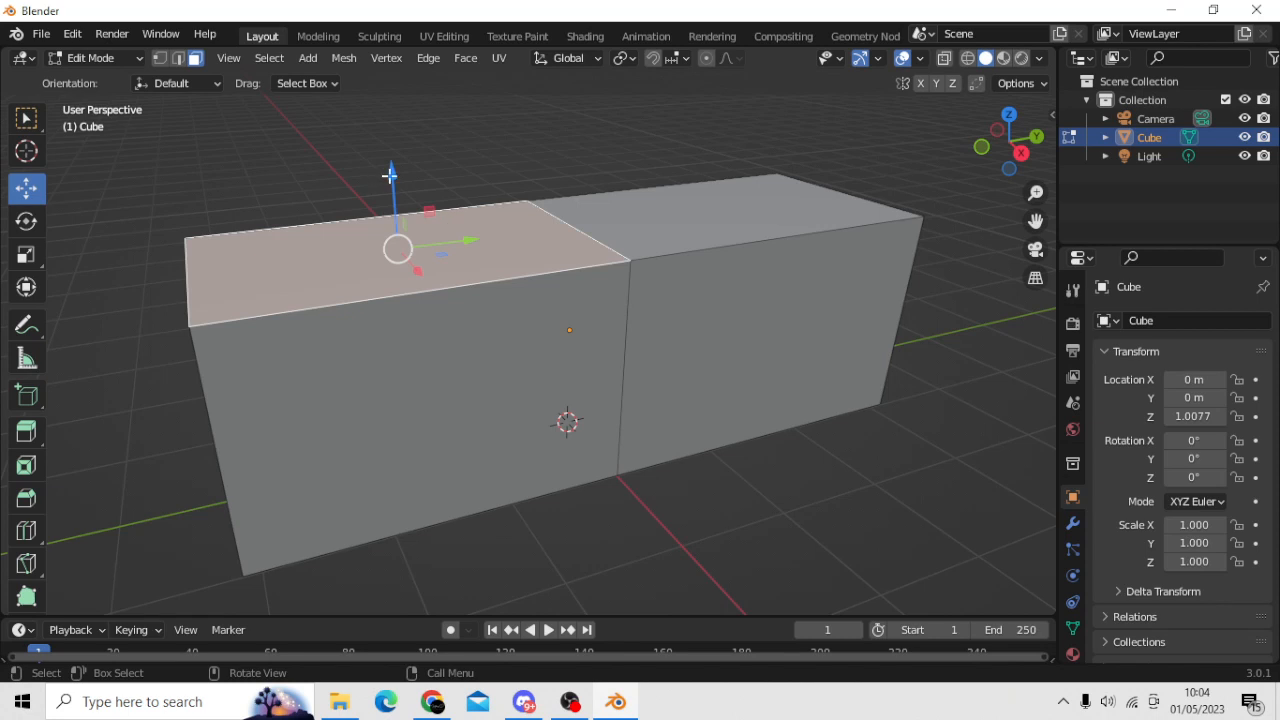
{"action": "left_click_drag", "start_coordinate": [390, 175], "coordinate": [434, 134]}
{"action": "middle_click_drag", "start_coordinate": [434, 134], "coordinate": [588, 214]}
{"action": "left_click_drag", "start_coordinate": [431, 172], "coordinate": [429, 112]}
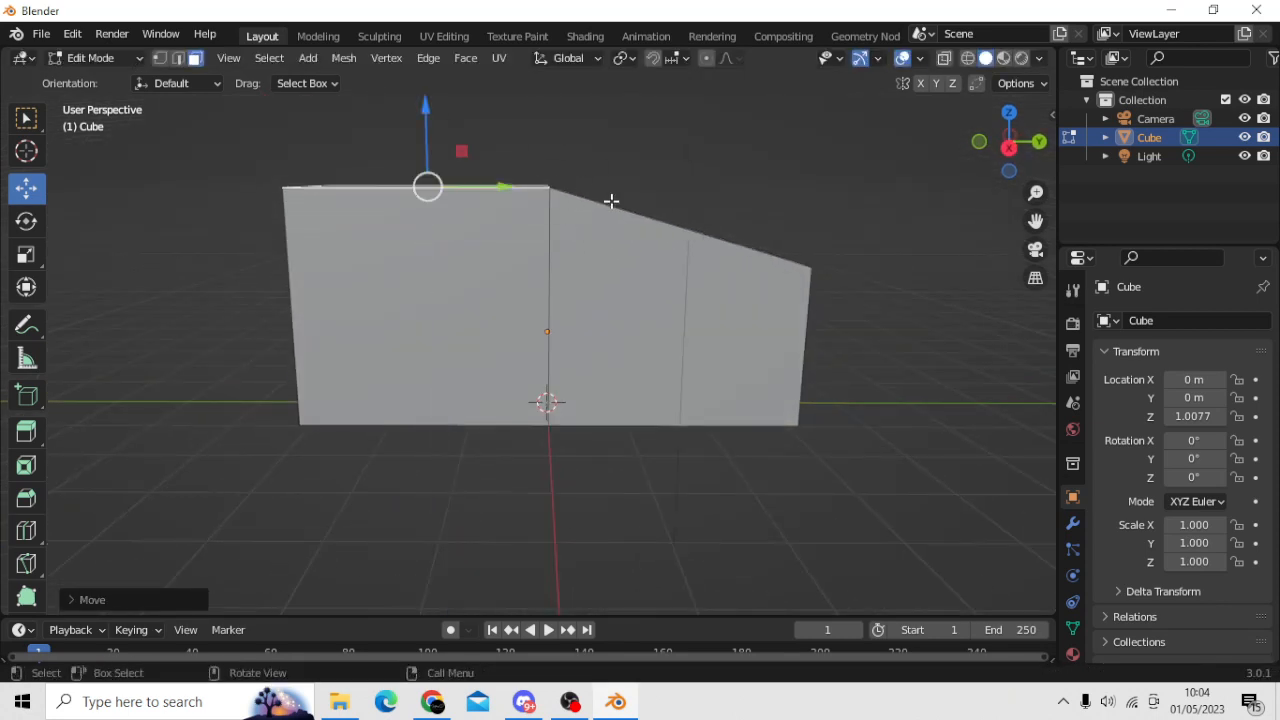
{"action": "middle_click_drag", "start_coordinate": [611, 201], "coordinate": [627, 263]}
Undo the raising of the half top face
{"action": "key", "text": "ctrl+z"}
{"action": "key", "text": "ctrl+z"}
{"action": "key", "text": "ctrl+z"}
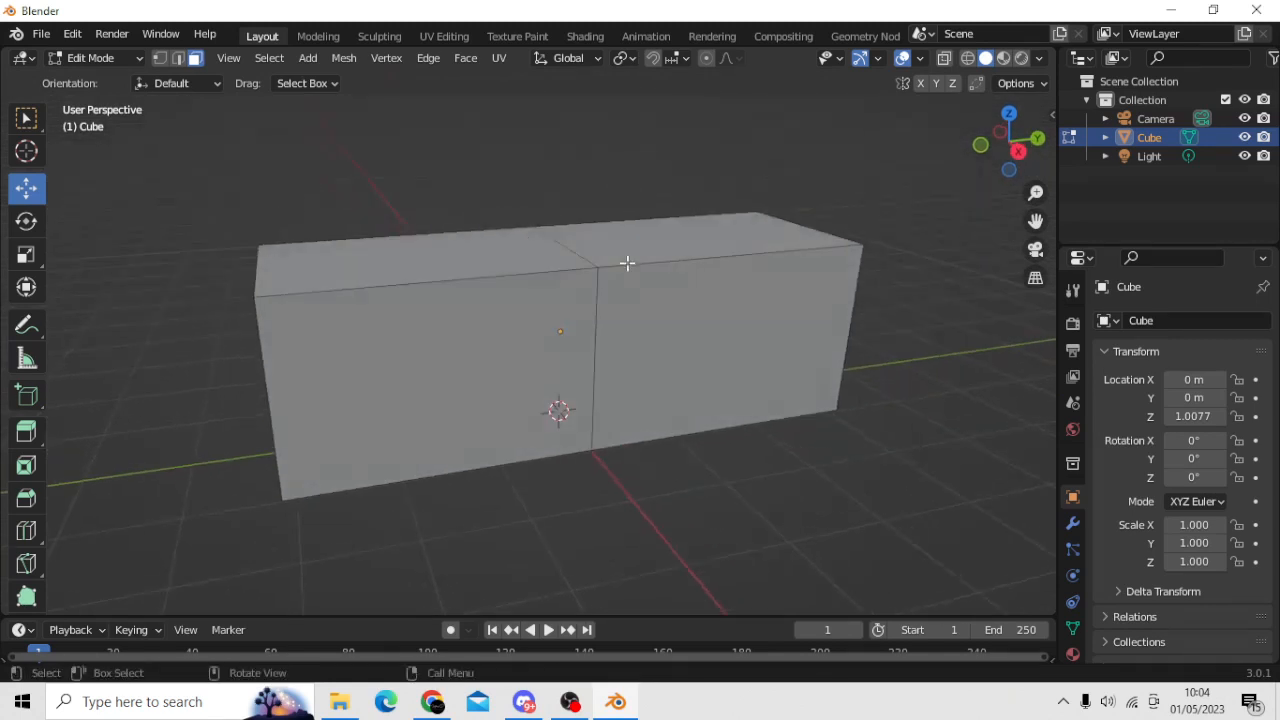
Undo the vertex selection and the central loop cut to return to the plain stretched box
{"action": "scroll", "coordinate": [627, 262], "scroll_direction": "up", "scroll_amount": 2}
{"action": "key", "text": "1"}
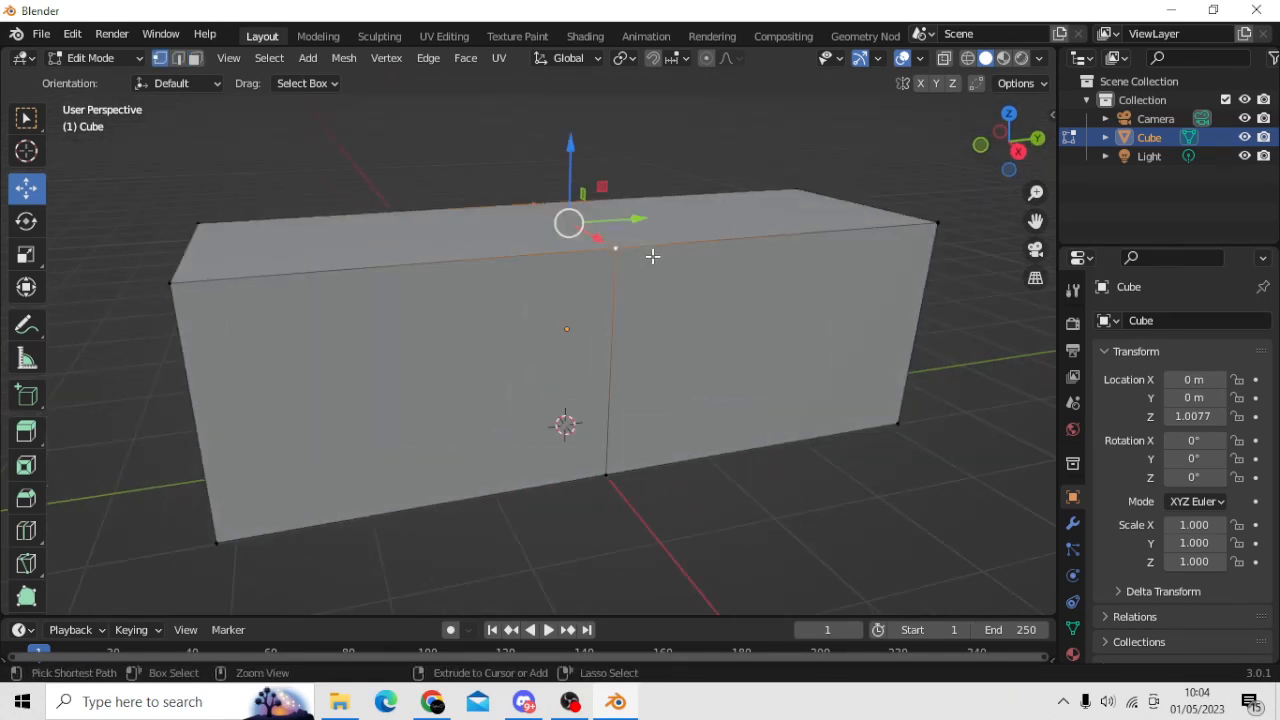
{"action": "left_click", "coordinate": [652, 256], "text": "alt"}
{"action": "left_click", "coordinate": [652, 256], "text": "ctrl"}
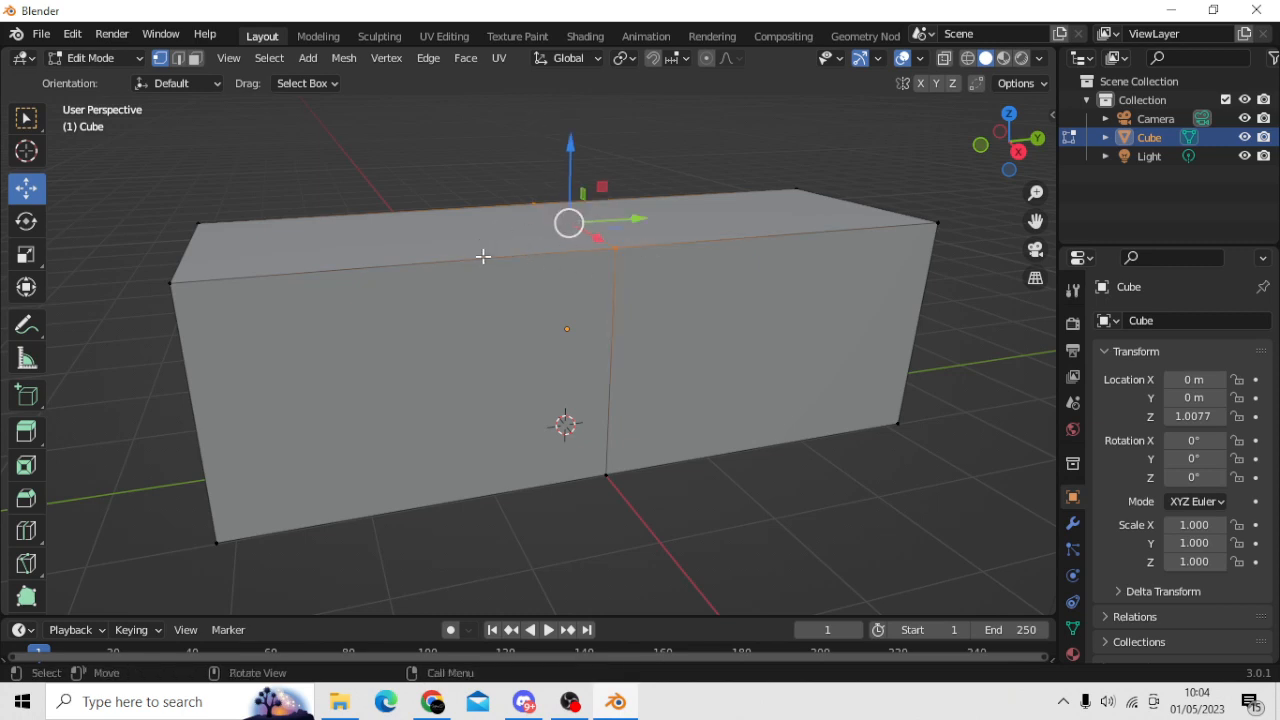
{"action": "left_click", "coordinate": [514, 305]}
{"action": "key", "text": "ctrl+z"}
{"action": "key", "text": "ctrl+z"}
{"action": "key", "text": "ctrl+z"}
{"action": "key", "text": "ctrl+z"}
{"action": "key", "text": "ctrl+z"}
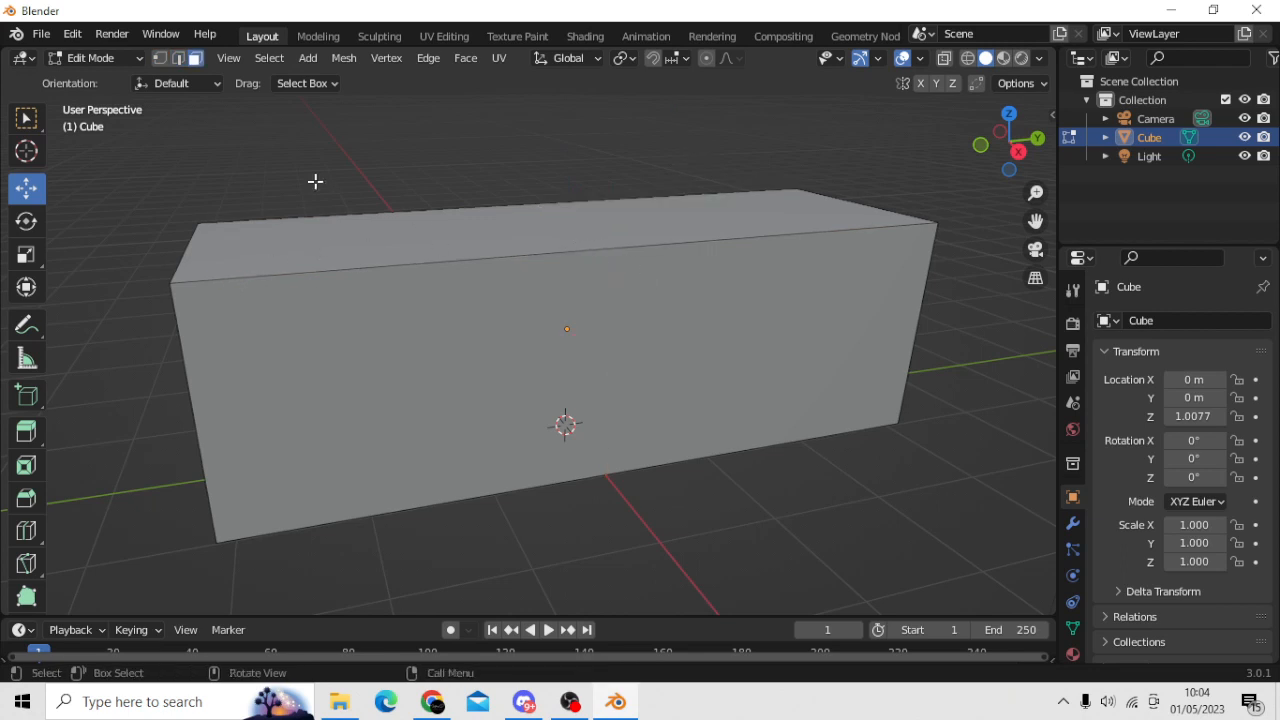
Divide the plain box across its length with two evenly spaced loop cuts
{"action": "scroll", "coordinate": [36, 468], "scroll_direction": "down", "scroll_amount": 4}
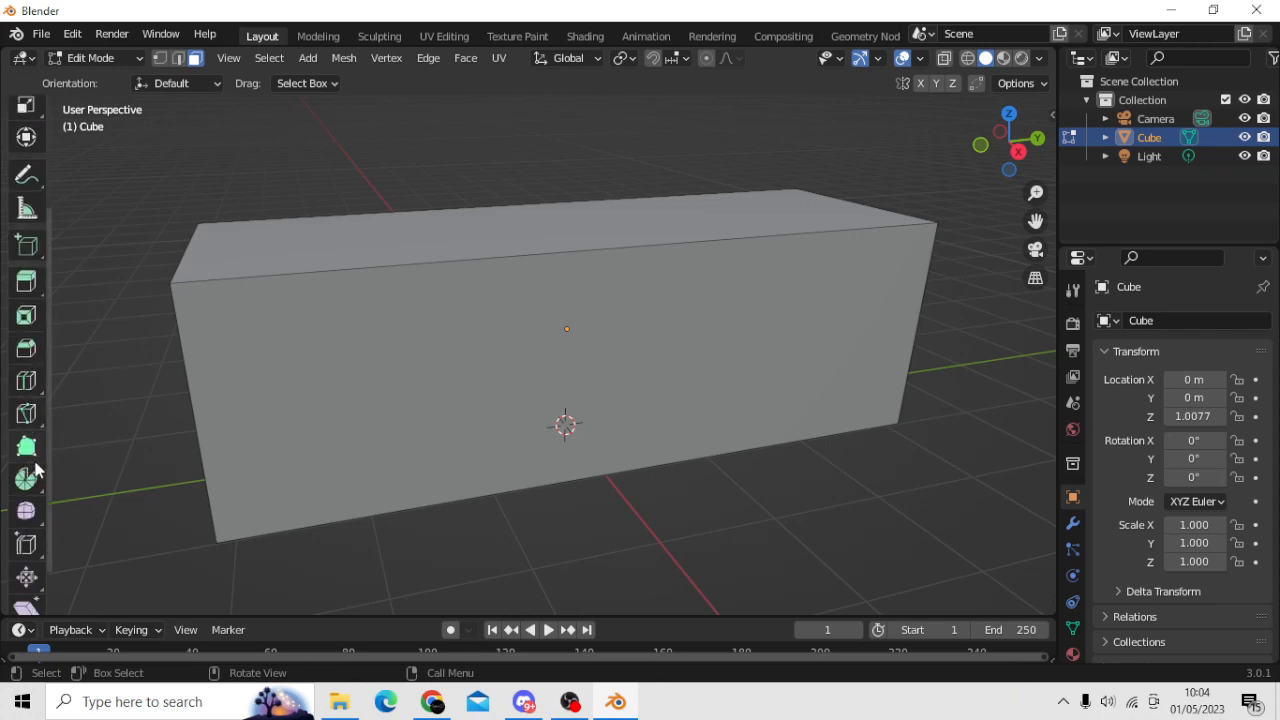
{"action": "left_click", "coordinate": [26, 380]}
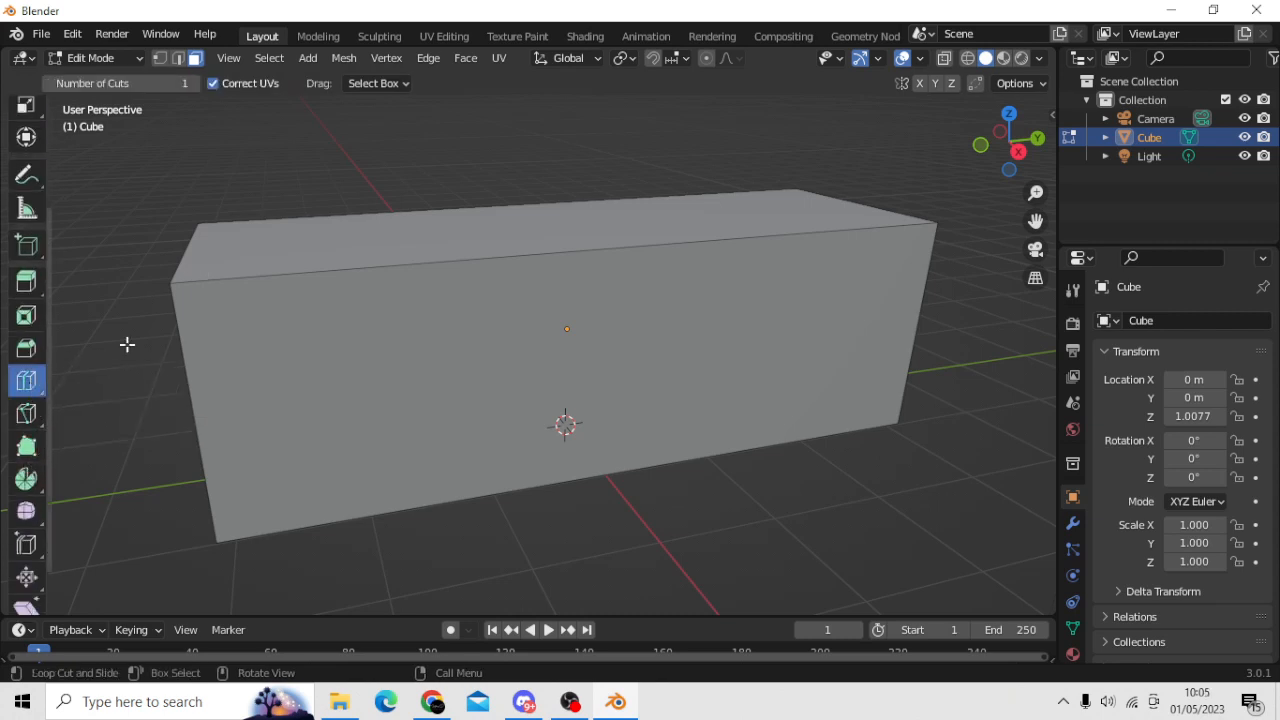
{"action": "left_click", "coordinate": [192, 83]}
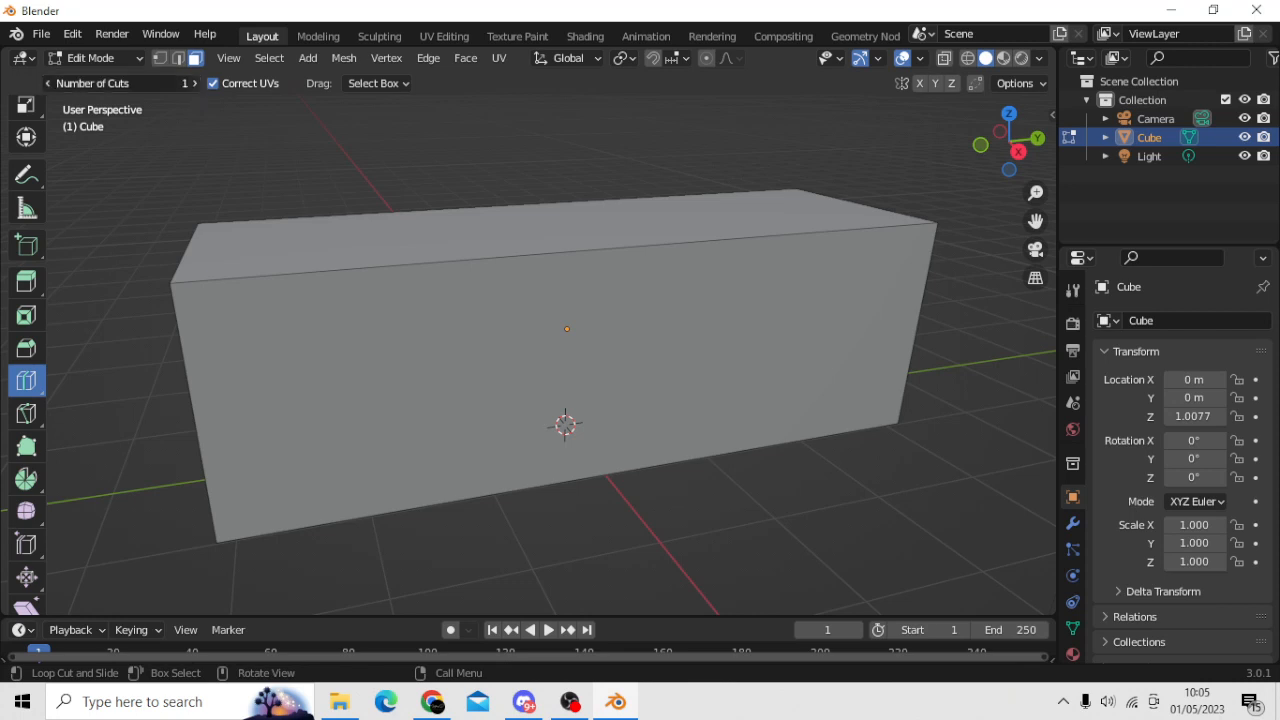
{"action": "left_click", "coordinate": [613, 231]}
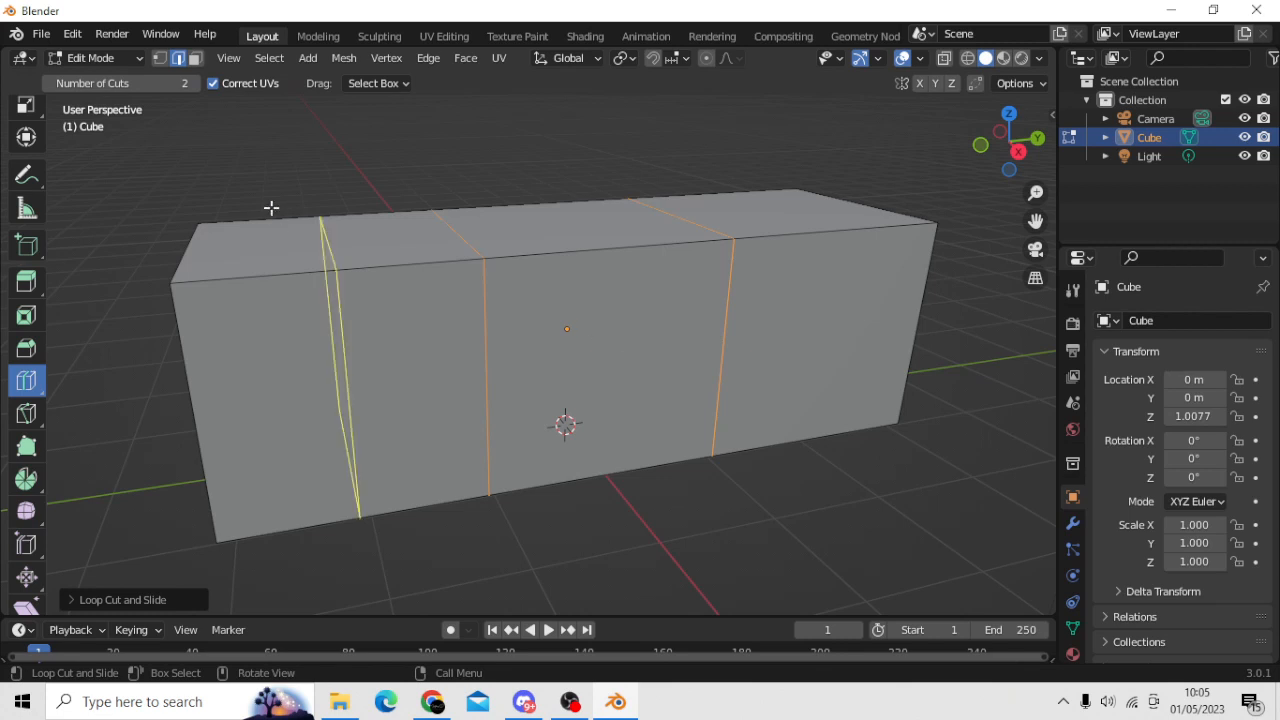
Switch to the selection tool in face mode and loop-select faces around the box's middle section
{"action": "scroll", "coordinate": [26, 180], "scroll_direction": "up", "scroll_amount": 5}
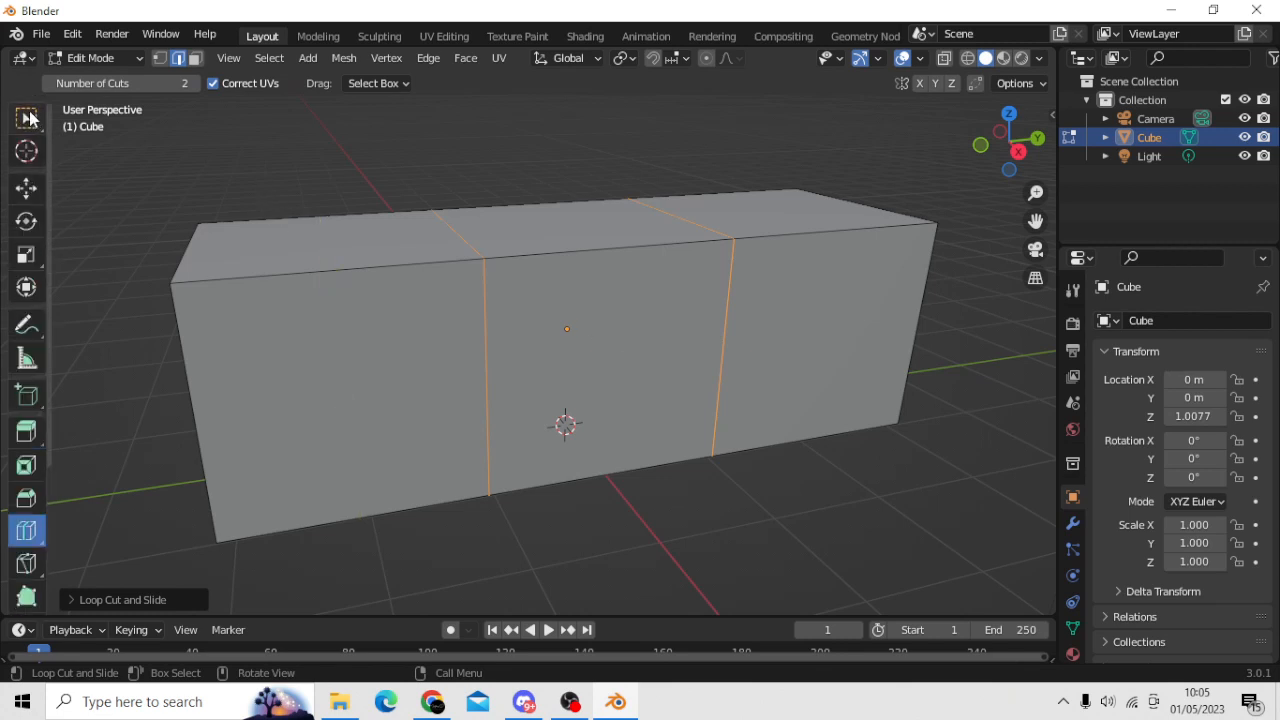
{"action": "left_click", "coordinate": [26, 118]}
{"action": "left_click", "coordinate": [524, 229]}
{"action": "left_click", "coordinate": [563, 231]}
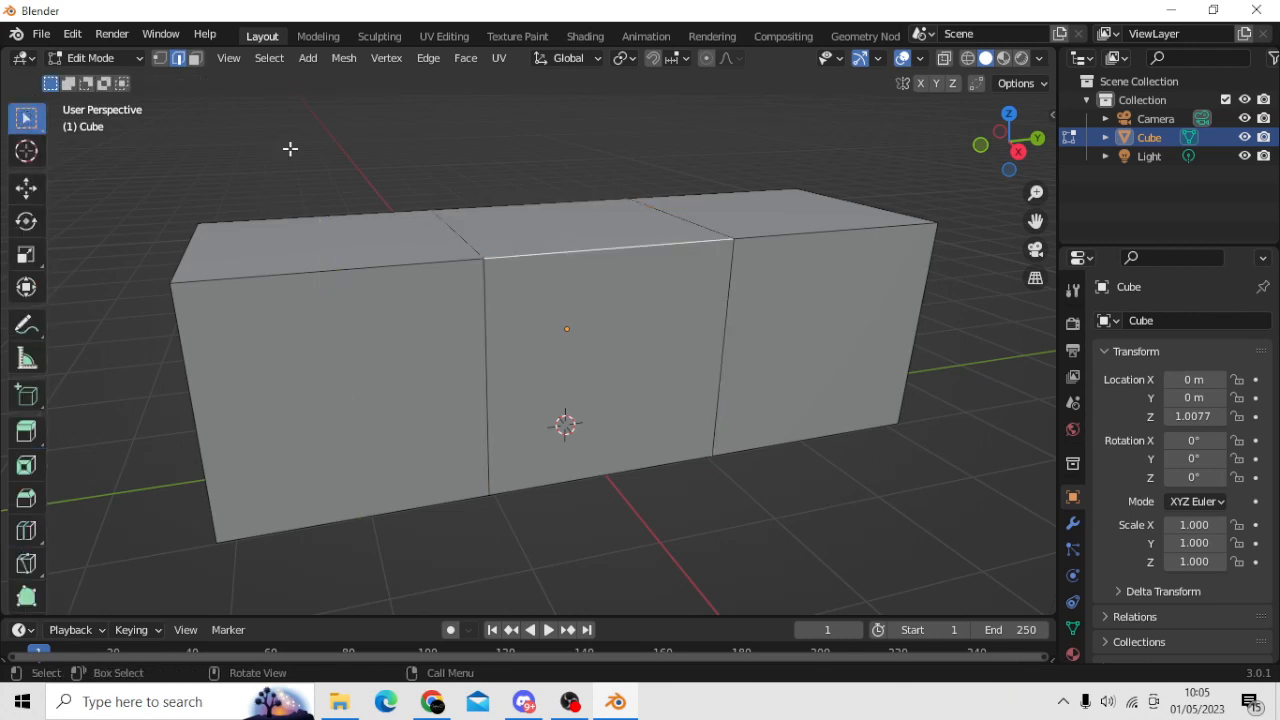
{"action": "left_click", "coordinate": [194, 62]}
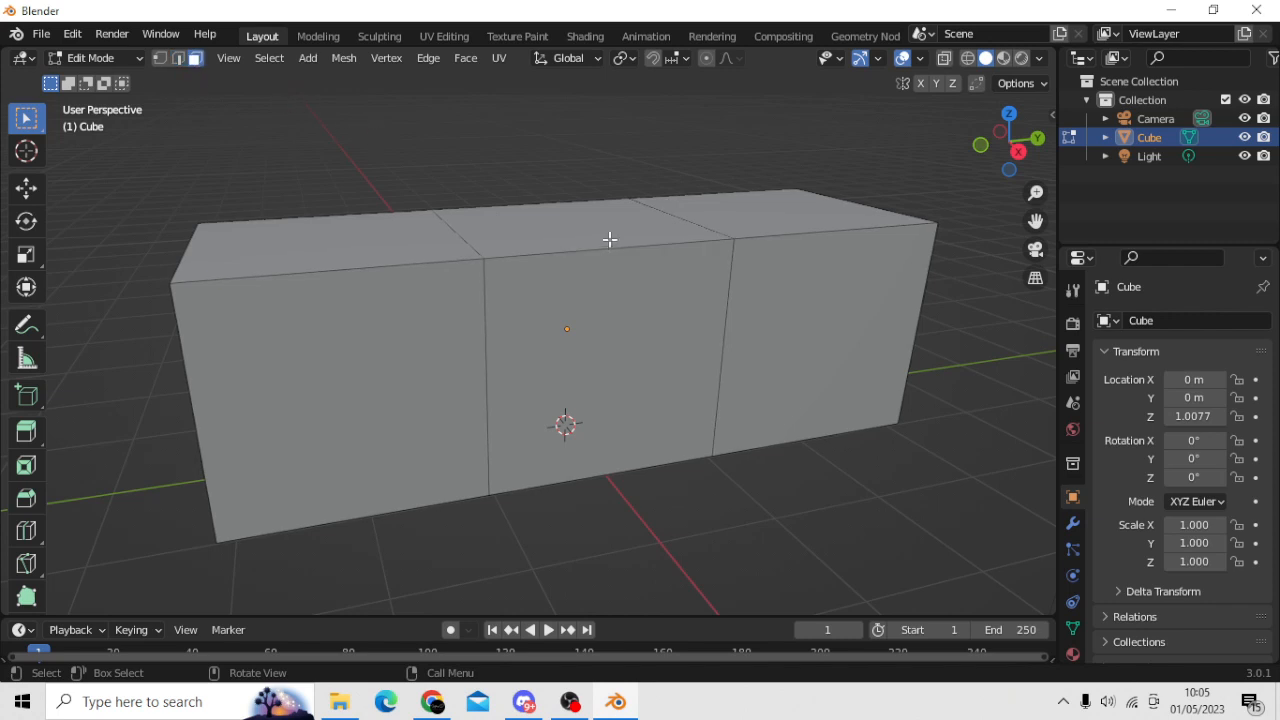
{"action": "left_click", "coordinate": [574, 199], "text": "alt"}
{"action": "left_click", "coordinate": [578, 161]}
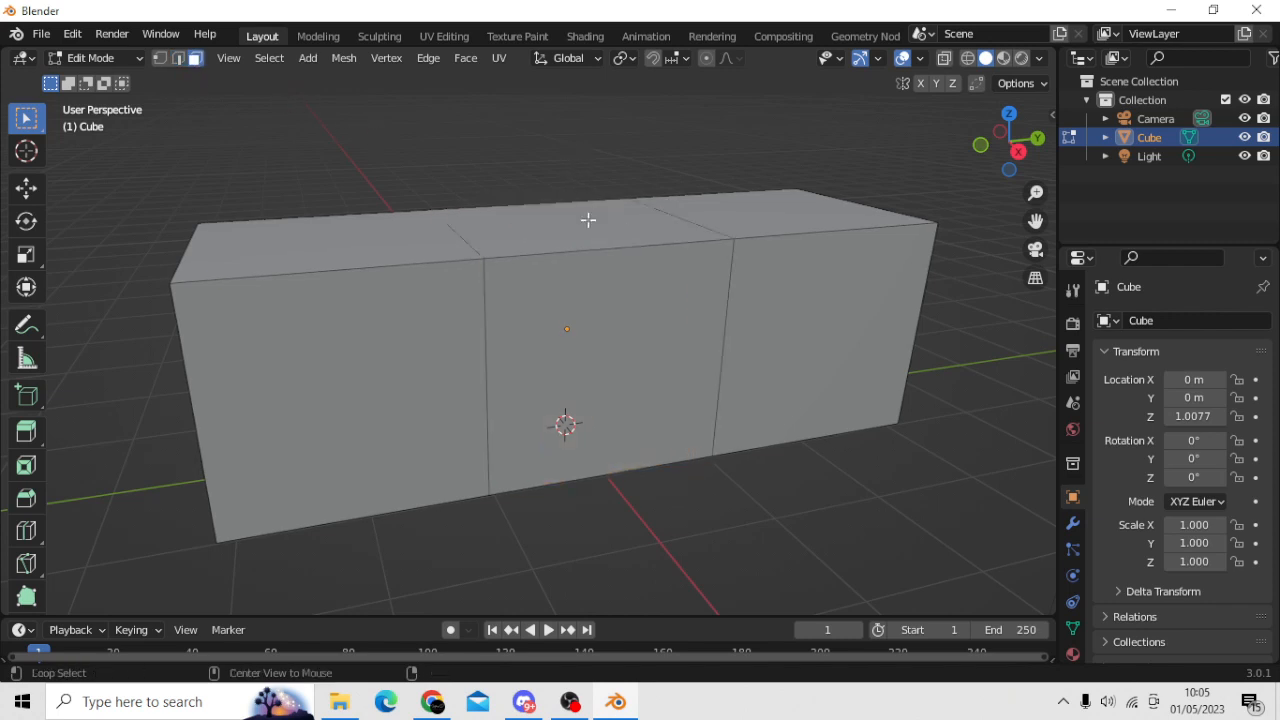
{"action": "left_click", "coordinate": [577, 239], "text": "alt"}
{"action": "mouse_move", "coordinate": [578, 239]}
{"action": "middle_mouse_down"}
{"action": "mouse_move", "coordinate": [603, 246]}
{"action": "mouse_move", "coordinate": [597, 229]}
{"action": "middle_mouse_up"}
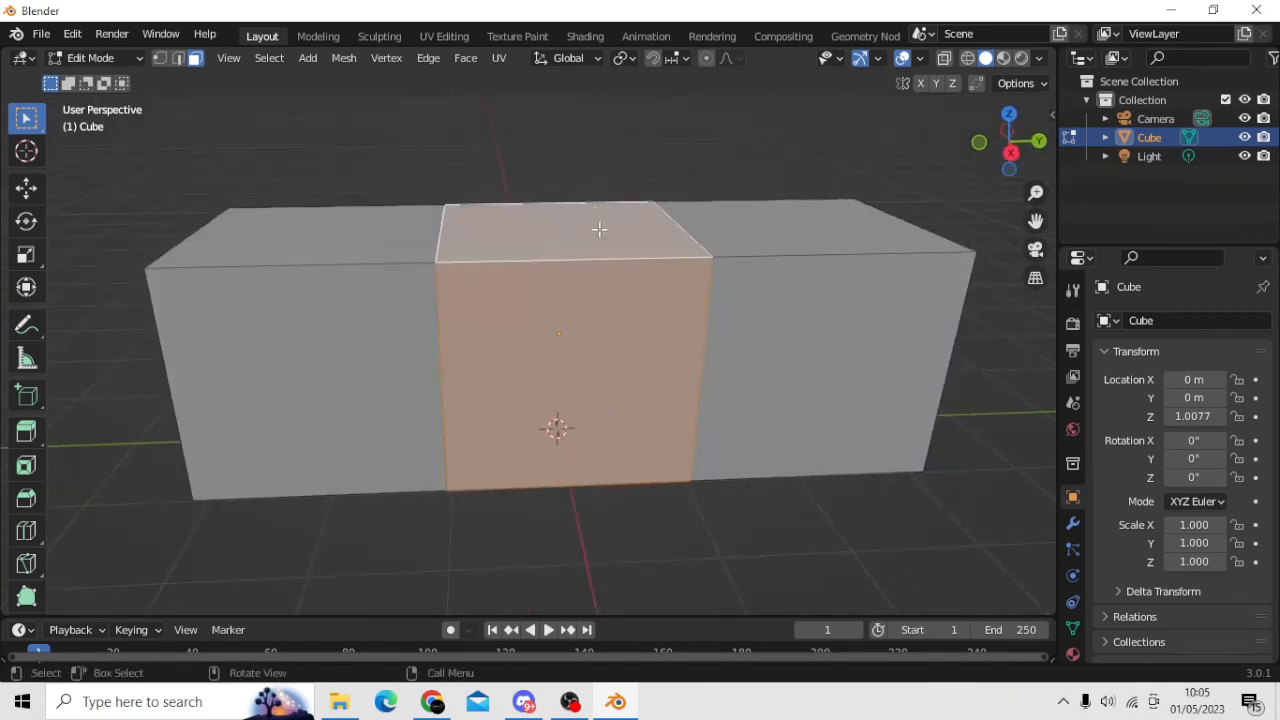
Select the faces around the middle section one by one until the whole ring is selected
{"action": "left_click", "coordinate": [586, 233]}
{"action": "left_click", "coordinate": [578, 330], "text": "shift"}
{"action": "middle_click_drag", "start_coordinate": [580, 334], "coordinate": [591, 203]}
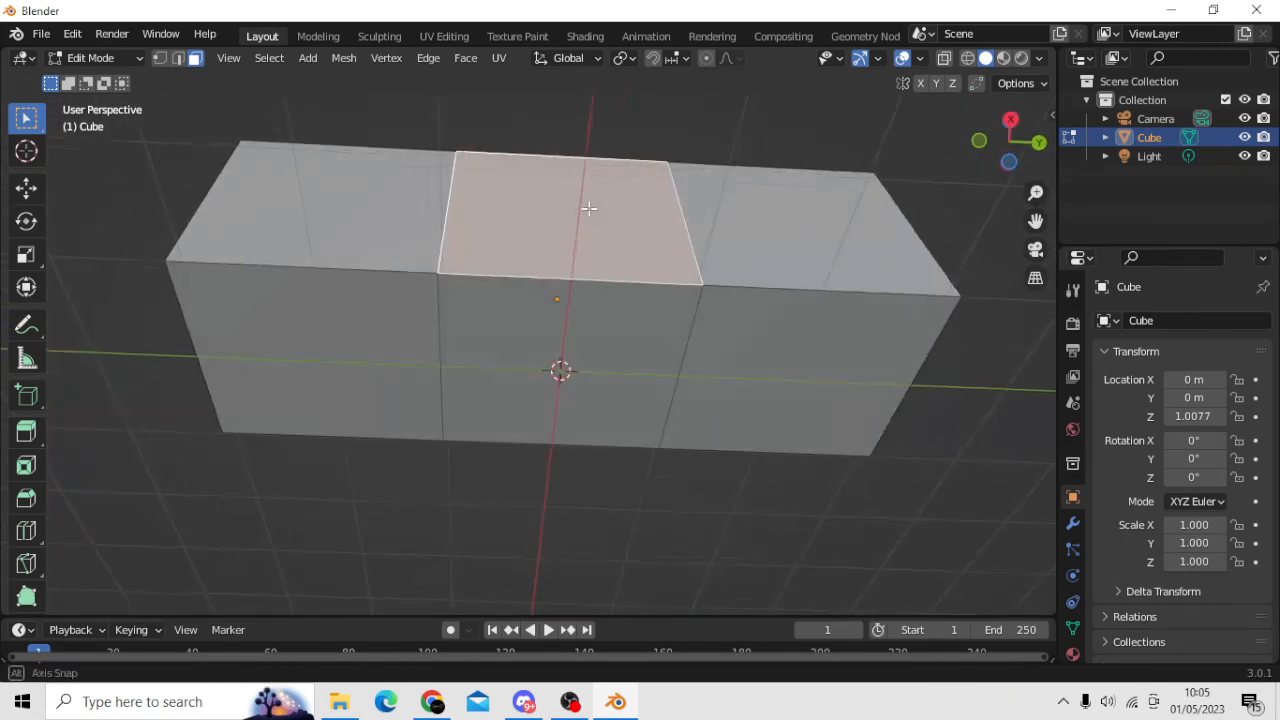
{"action": "left_click", "coordinate": [548, 321], "text": "shift"}
{"action": "middle_click_drag", "start_coordinate": [549, 321], "coordinate": [557, 341]}
{"action": "left_click", "coordinate": [517, 297], "text": "shift"}
{"action": "middle_click_drag", "start_coordinate": [517, 297], "coordinate": [514, 329]}
{"action": "middle_click_drag", "start_coordinate": [551, 291], "coordinate": [368, 380]}
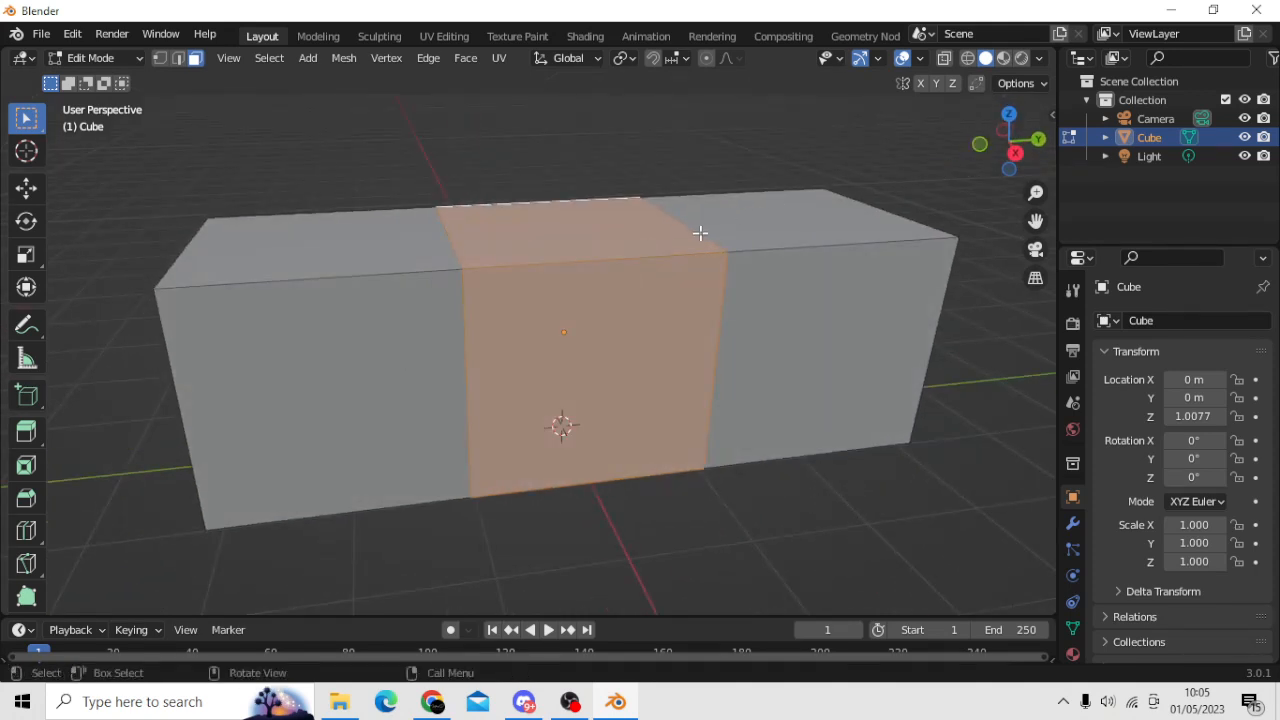
Scale the selected middle section slightly wider along Y and try scaling it freely
{"action": "left_click", "coordinate": [26, 254]}
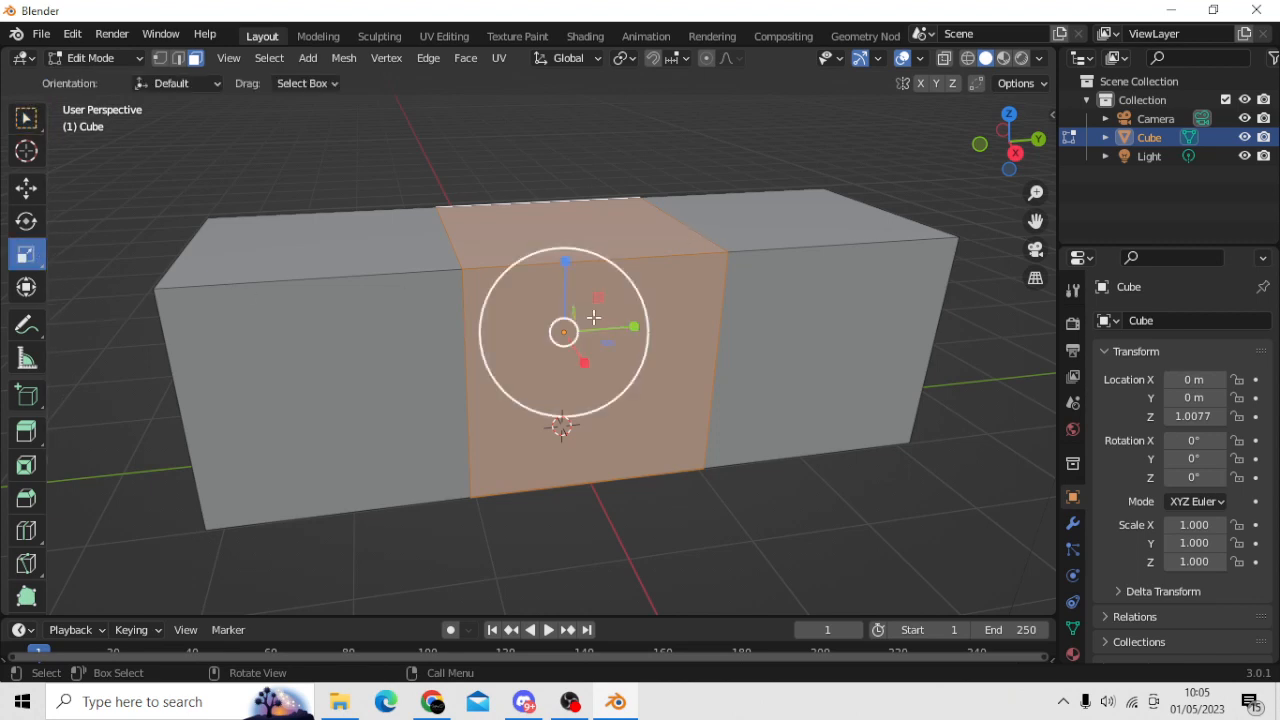
{"action": "mouse_move", "coordinate": [638, 328]}
{"action": "left_mouse_down"}
{"action": "mouse_move", "coordinate": [708, 315]}
{"action": "mouse_move", "coordinate": [584, 323]}
{"action": "mouse_move", "coordinate": [665, 325]}
{"action": "mouse_move", "coordinate": [650, 325]}
{"action": "left_mouse_up"}
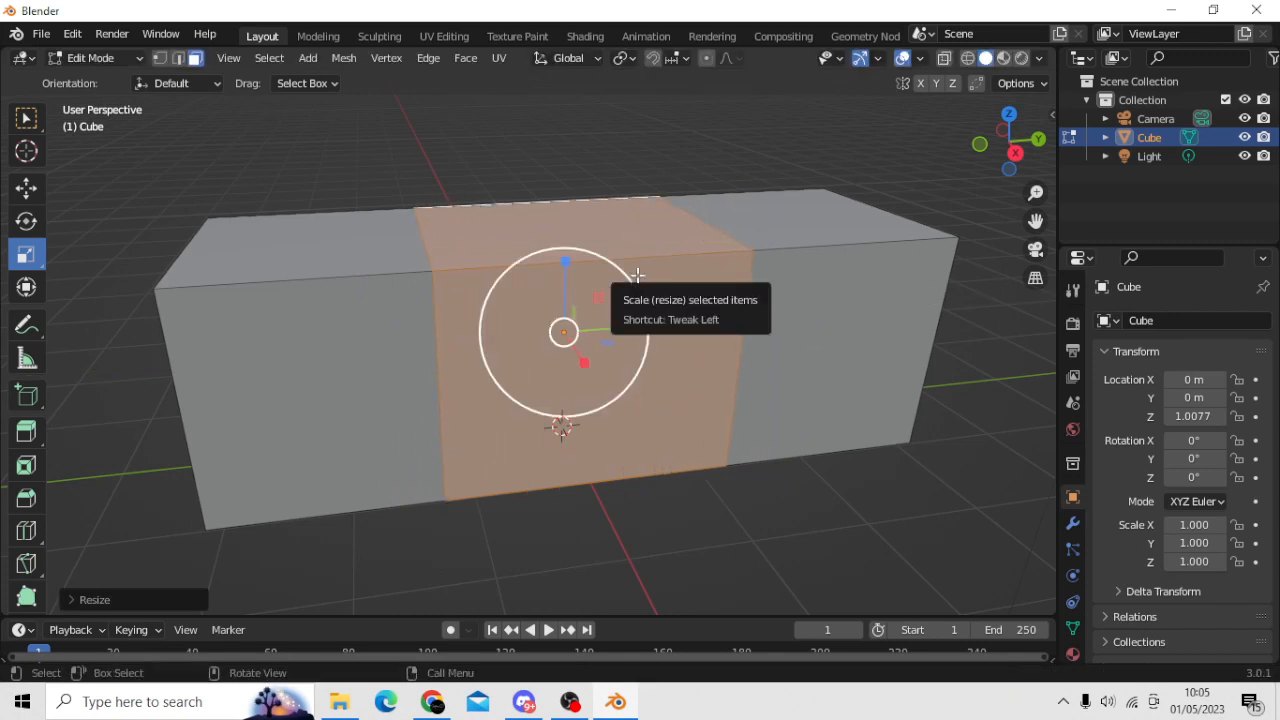
{"action": "middle_click_drag", "start_coordinate": [626, 227], "coordinate": [639, 224]}
{"action": "key", "text": "s"}
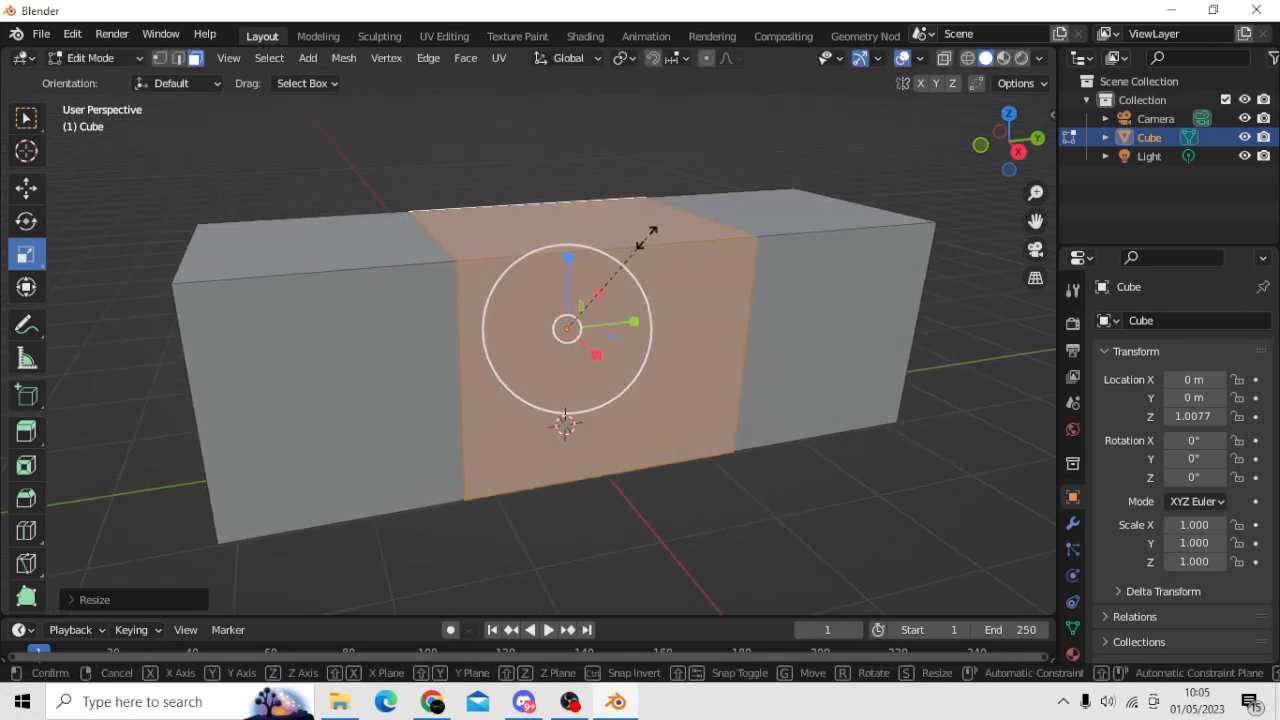
{"action": "left_click", "coordinate": [682, 212]}
{"action": "middle_click_drag", "start_coordinate": [788, 252], "coordinate": [692, 281]}
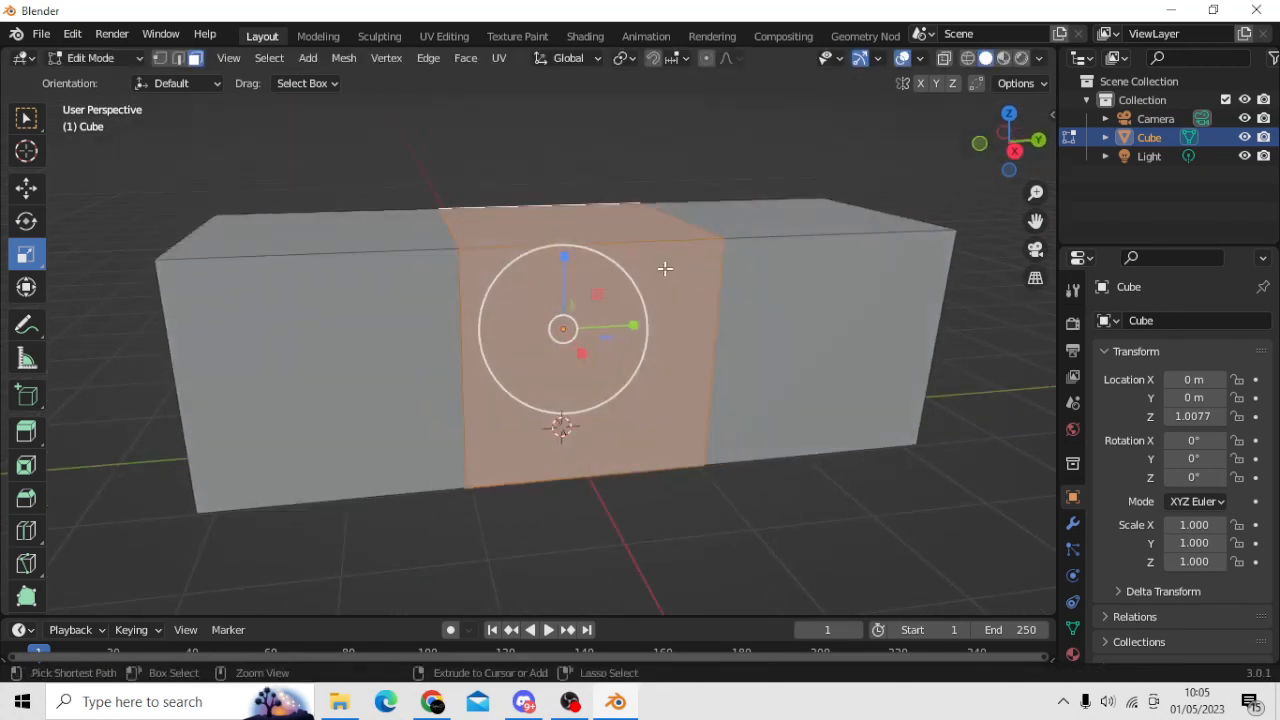
Undo the middle section's scaling, face selections and two loop cuts to return to the plain box
{"action": "left_click", "coordinate": [667, 266]}
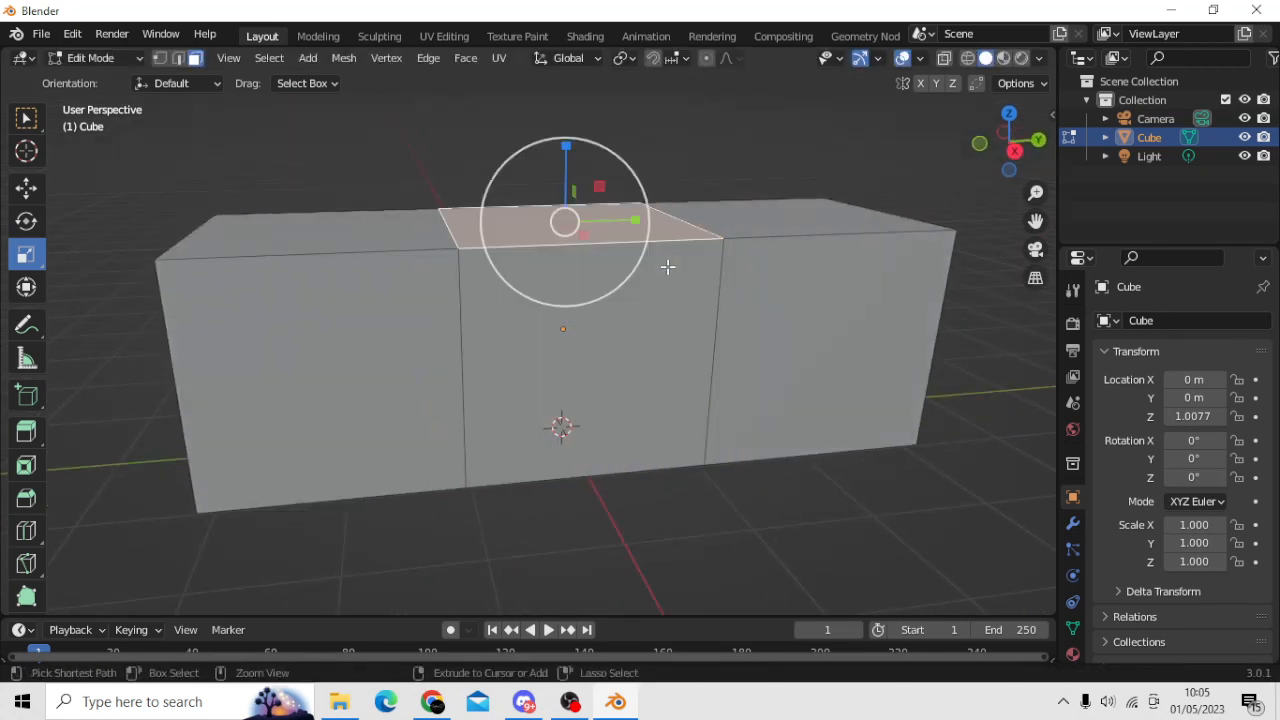
{"action": "left_click", "coordinate": [494, 181]}
{"action": "key", "text": "ctrl+z"}
{"action": "key", "text": "ctrl+z"}
{"action": "key", "text": "ctrl+z"}
{"action": "key", "text": "ctrl+z"}
{"action": "key", "text": "ctrl+z"}
{"action": "key", "text": "ctrl+z"}
{"action": "key", "text": "ctrl+z"}
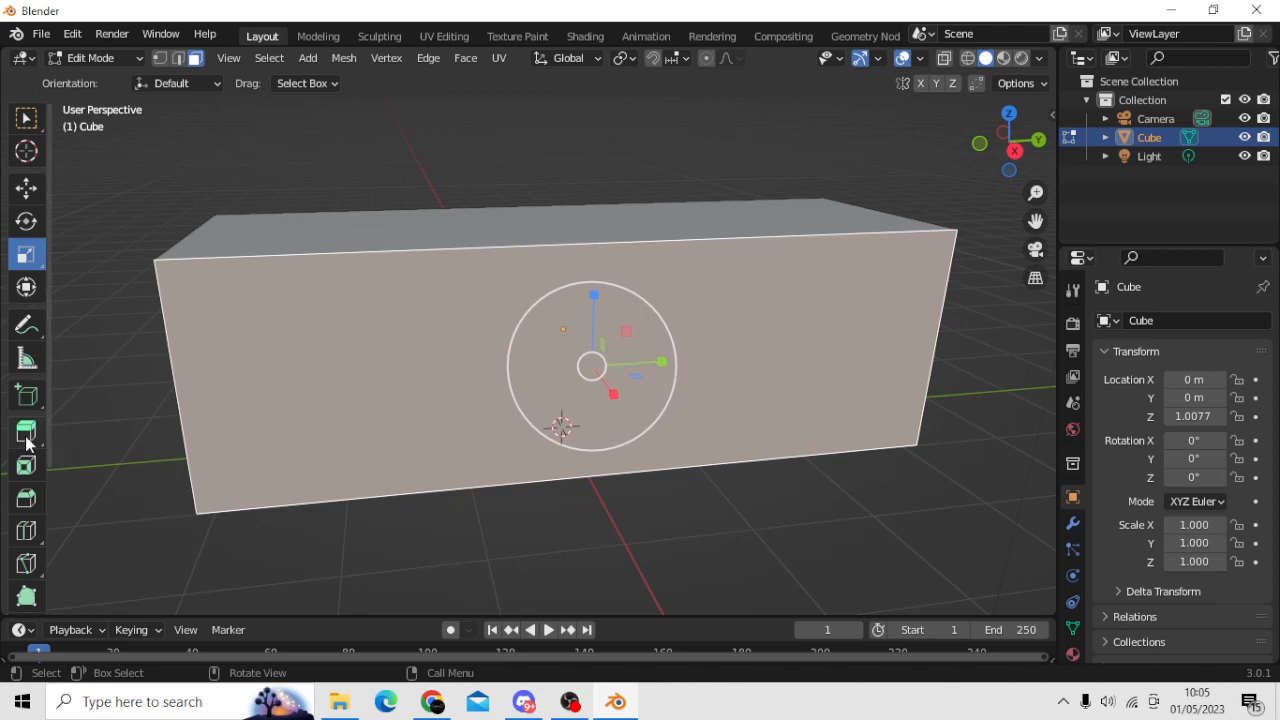
Divide the box across its length with 25 loop cuts
{"action": "scroll", "coordinate": [30, 413], "scroll_direction": "down", "scroll_amount": 3}
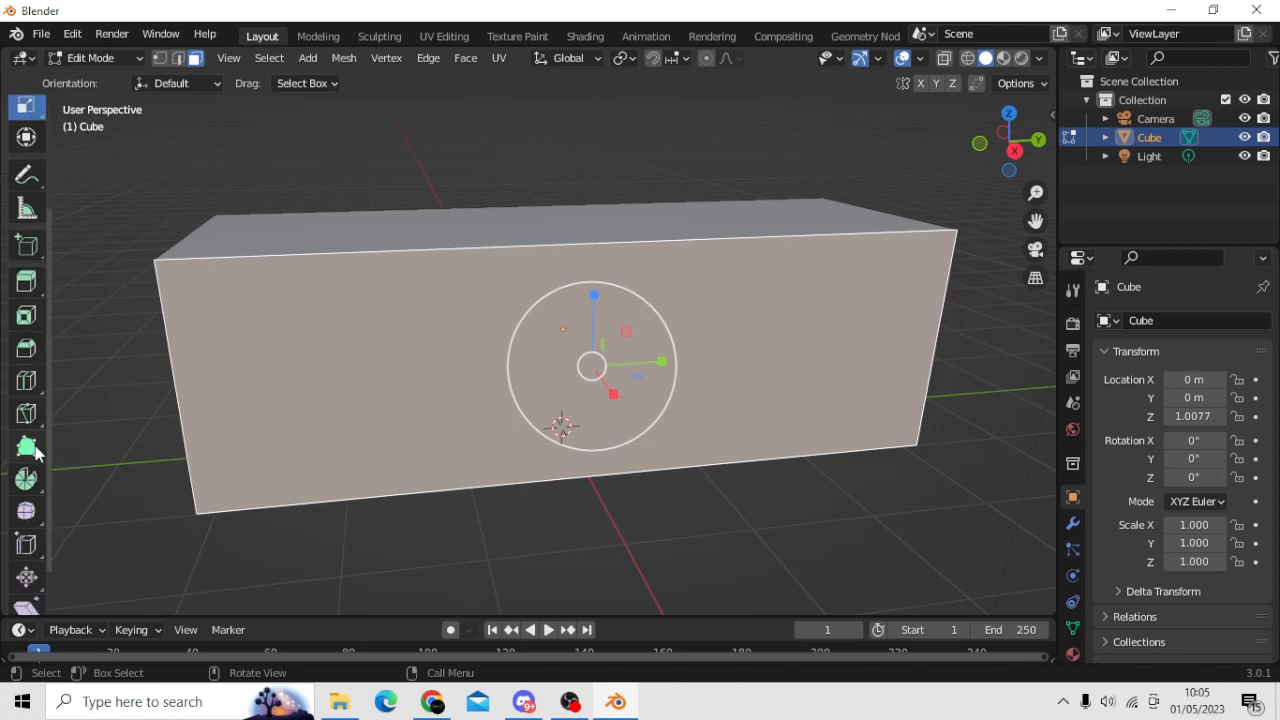
{"action": "left_click", "coordinate": [26, 380]}
{"action": "left_click_drag", "start_coordinate": [193, 88], "coordinate": [290, 88]}
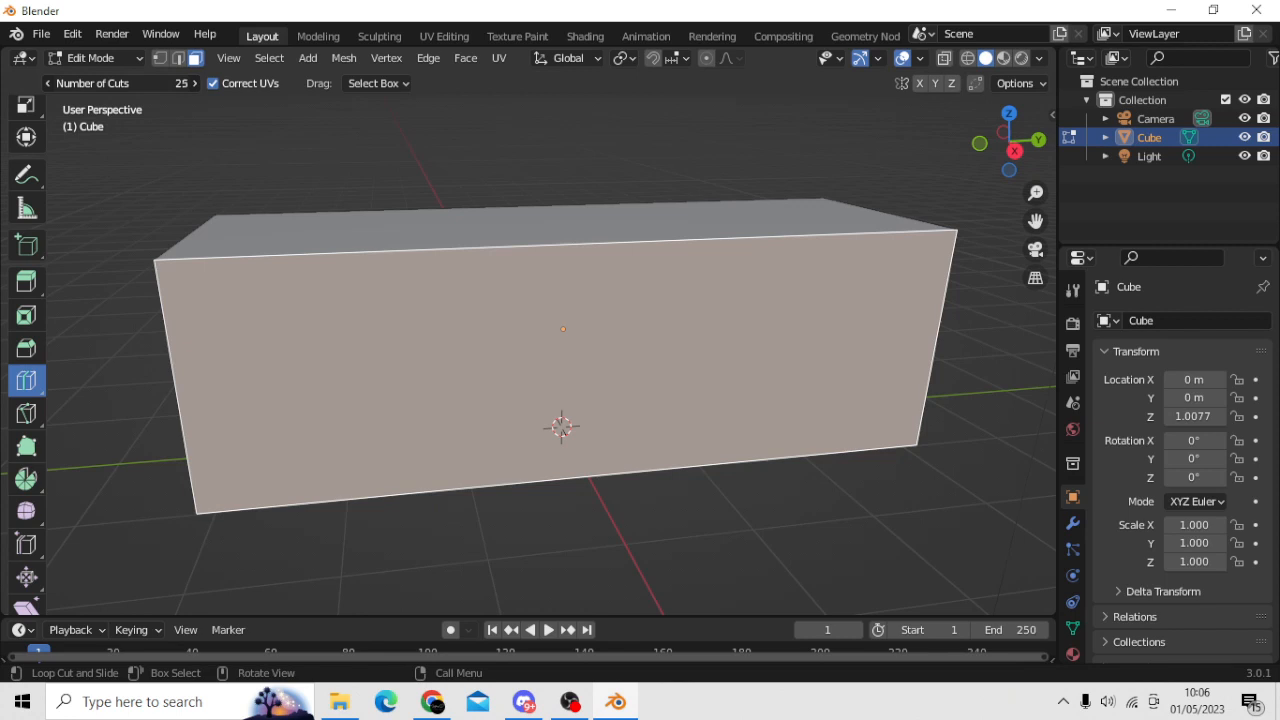
{"action": "left_click", "coordinate": [577, 221]}
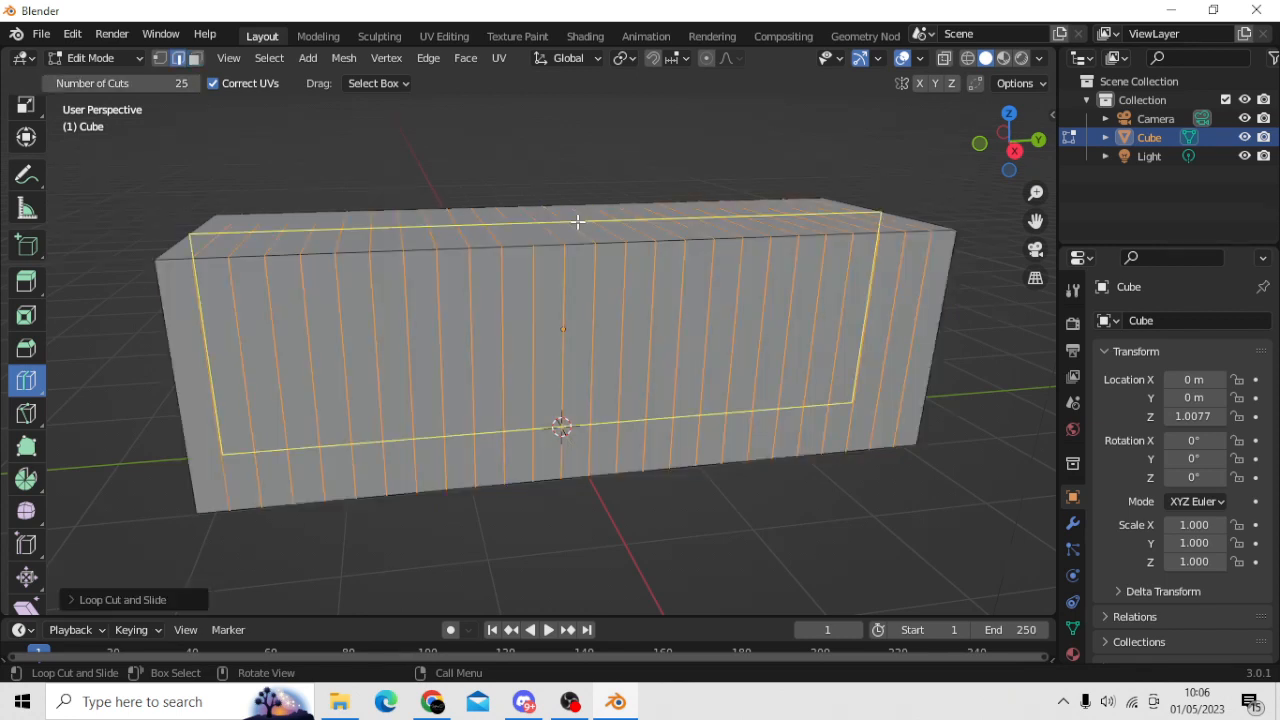
Expand the loop cut's operation settings and set the number of cuts to 30
{"action": "scroll", "coordinate": [710, 282], "scroll_direction": "down", "scroll_amount": 2}
{"action": "middle_click_drag", "start_coordinate": [660, 350], "coordinate": [623, 290]}
{"action": "scroll", "coordinate": [622, 283], "scroll_direction": "up", "scroll_amount": 1}
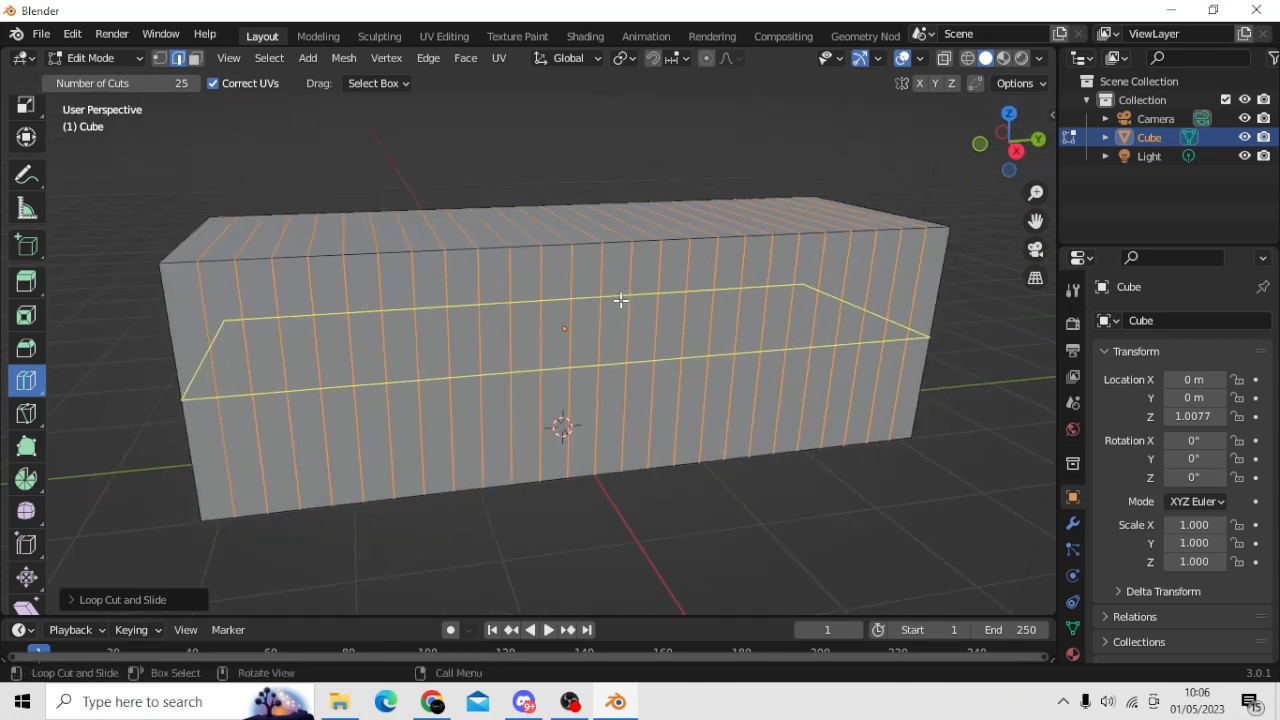
{"action": "left_click", "coordinate": [72, 600]}
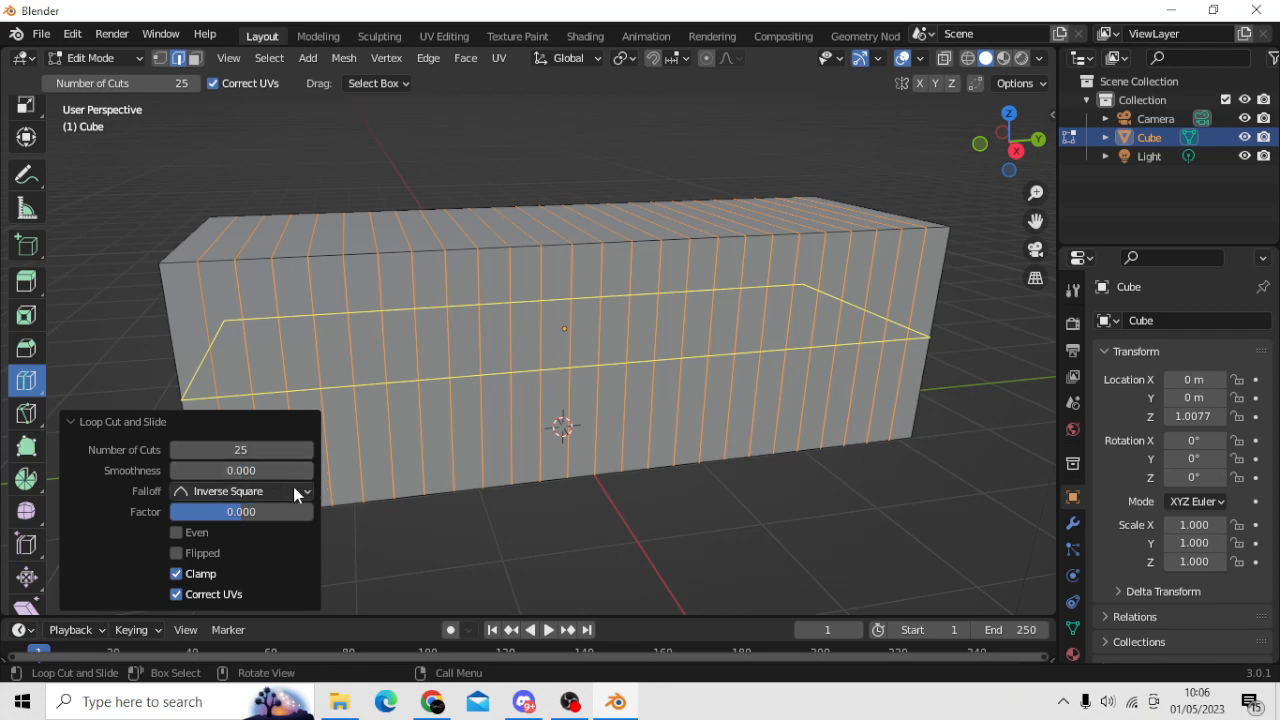
{"action": "mouse_move", "coordinate": [243, 452]}
{"action": "left_mouse_down"}
{"action": "mouse_move", "coordinate": [198, 452]}
{"action": "mouse_move", "coordinate": [255, 452]}
{"action": "left_mouse_up"}
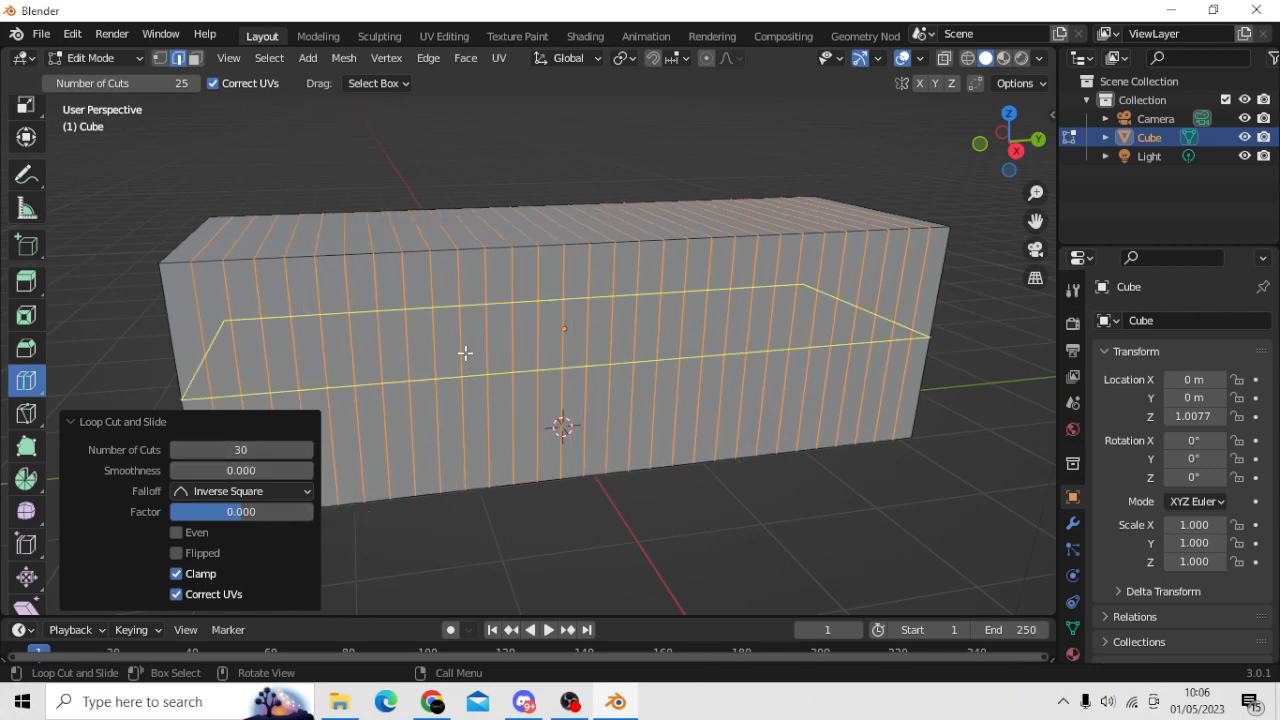
Pinch the middle of the box by setting the loop cut's smoothness to -0.320
{"action": "scroll", "coordinate": [506, 333], "scroll_direction": "down", "scroll_amount": 2}
{"action": "scroll", "coordinate": [503, 333], "scroll_direction": "up", "scroll_amount": 1}
{"action": "middle_click_drag", "start_coordinate": [474, 316], "coordinate": [500, 308], "text": "shift"}
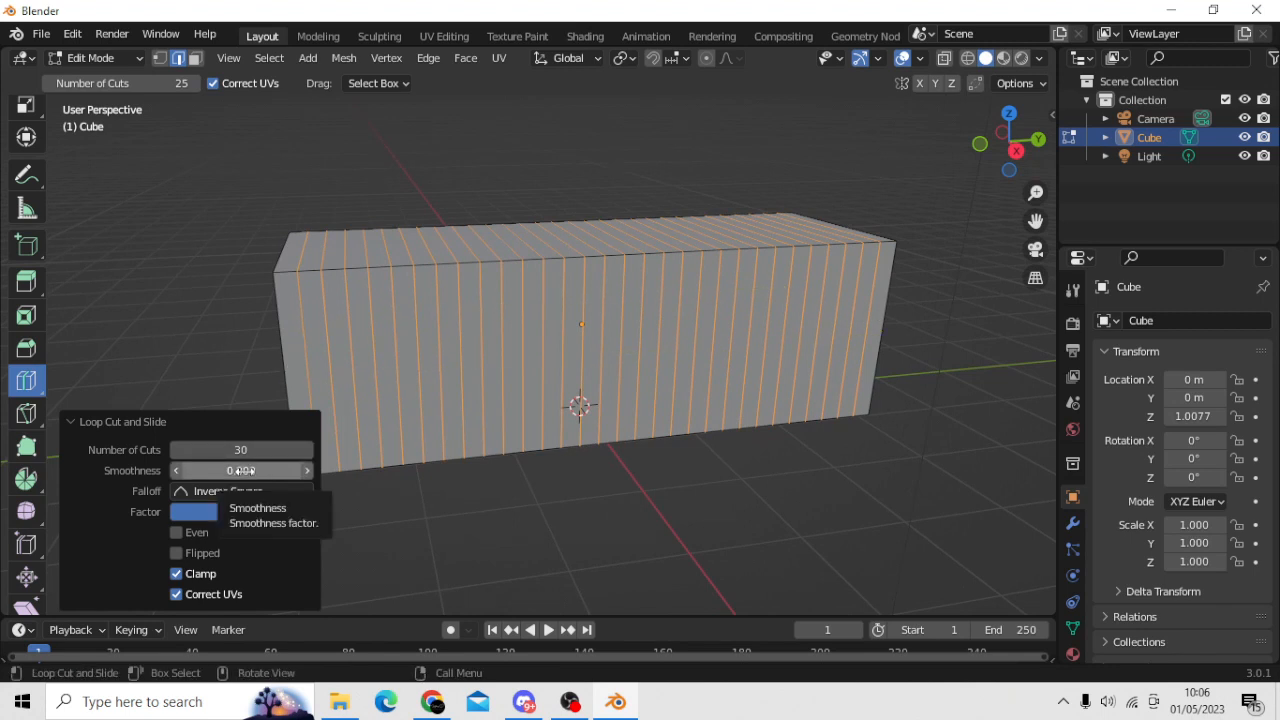
{"action": "mouse_move", "coordinate": [240, 470]}
{"action": "left_mouse_down"}
{"action": "mouse_move", "coordinate": [10, 470]}
{"action": "mouse_move", "coordinate": [306, 470]}
{"action": "mouse_move", "coordinate": [122, 470]}
{"action": "mouse_move", "coordinate": [245, 471]}
{"action": "left_mouse_up"}
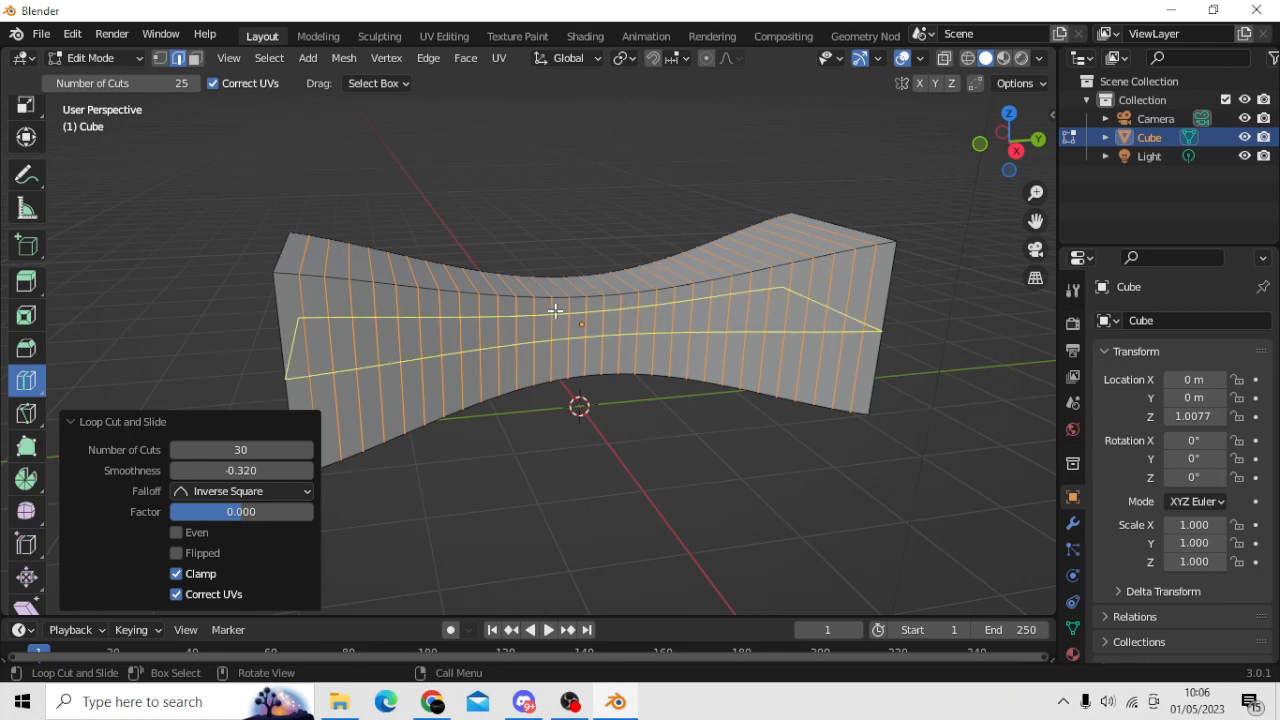
Change the loop cut's falloff to Sphere and set the smoothness to -0.310
{"action": "left_click", "coordinate": [306, 494]}
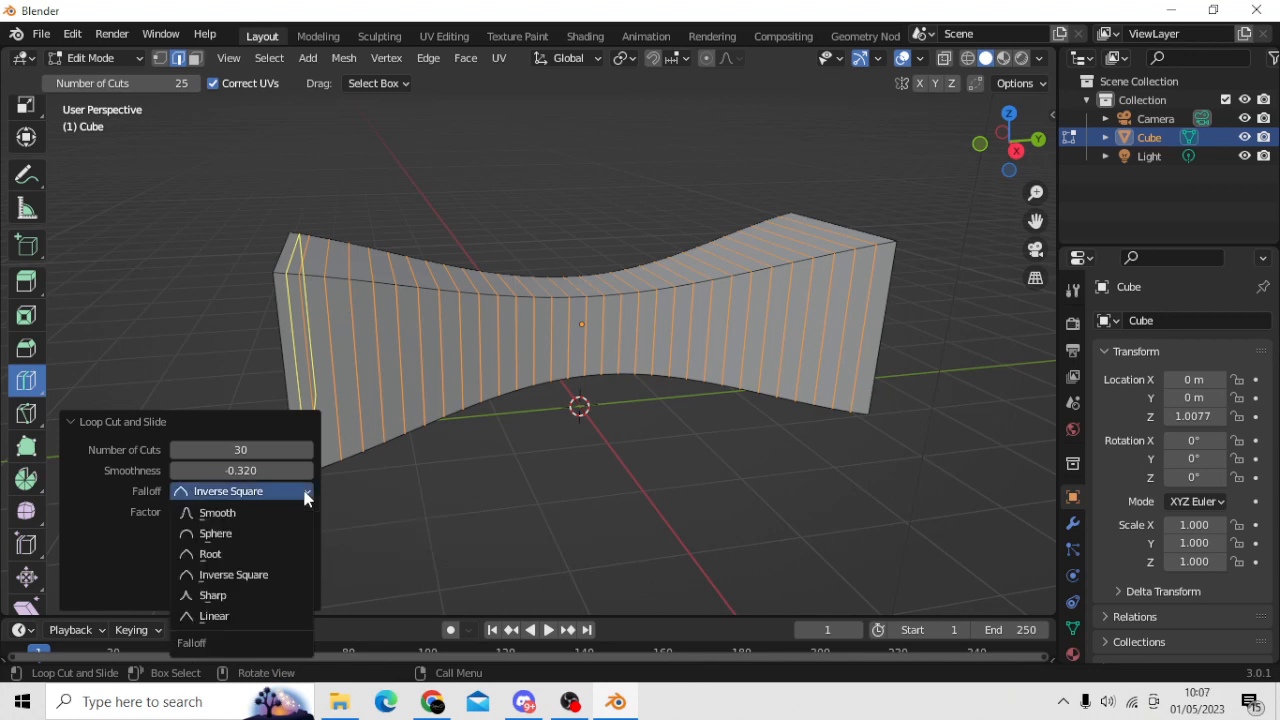
{"action": "left_click", "coordinate": [249, 532]}
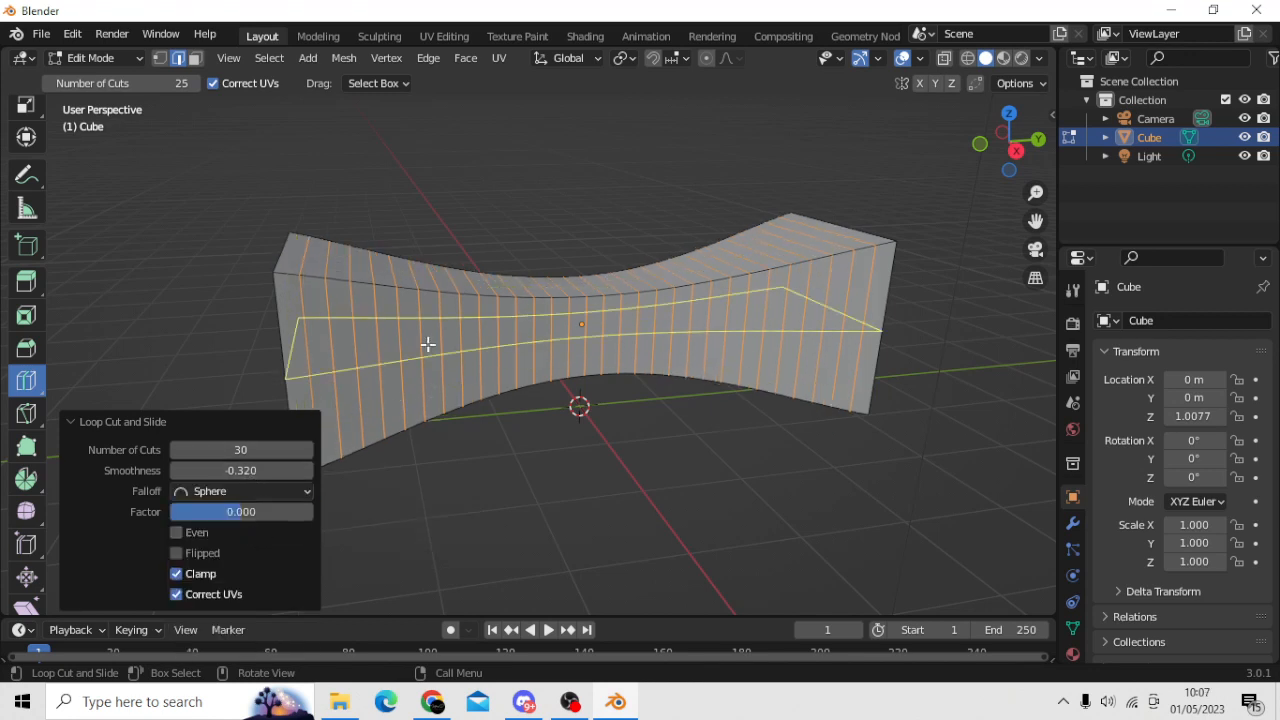
{"action": "mouse_move", "coordinate": [236, 471]}
{"action": "left_mouse_down"}
{"action": "mouse_move", "coordinate": [120, 471]}
{"action": "mouse_move", "coordinate": [295, 470]}
{"action": "mouse_move", "coordinate": [195, 471]}
{"action": "mouse_move", "coordinate": [229, 471]}
{"action": "mouse_move", "coordinate": [214, 471]}
{"action": "left_mouse_up"}
Change the loop cut's falloff to Sharp and make the middle bulge with a smoothness of 0.380
{"action": "left_click", "coordinate": [259, 490]}
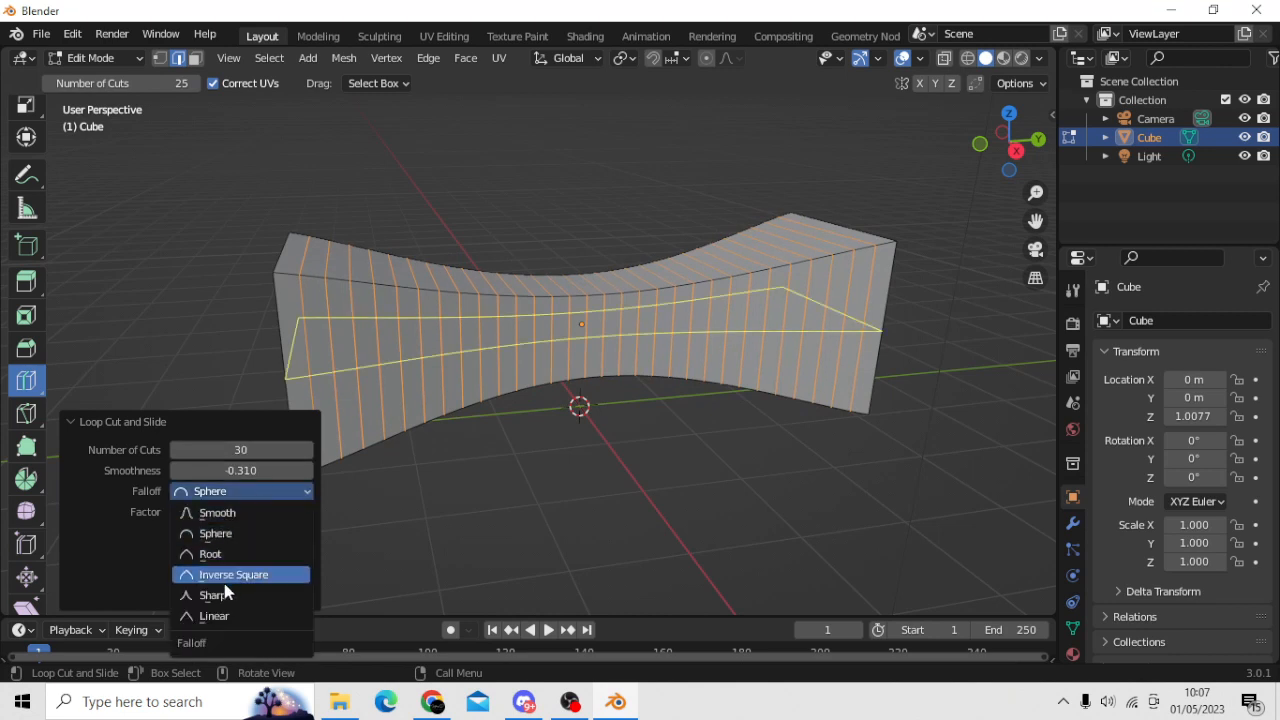
{"action": "left_click", "coordinate": [215, 595]}
{"action": "left_click", "coordinate": [238, 490]}
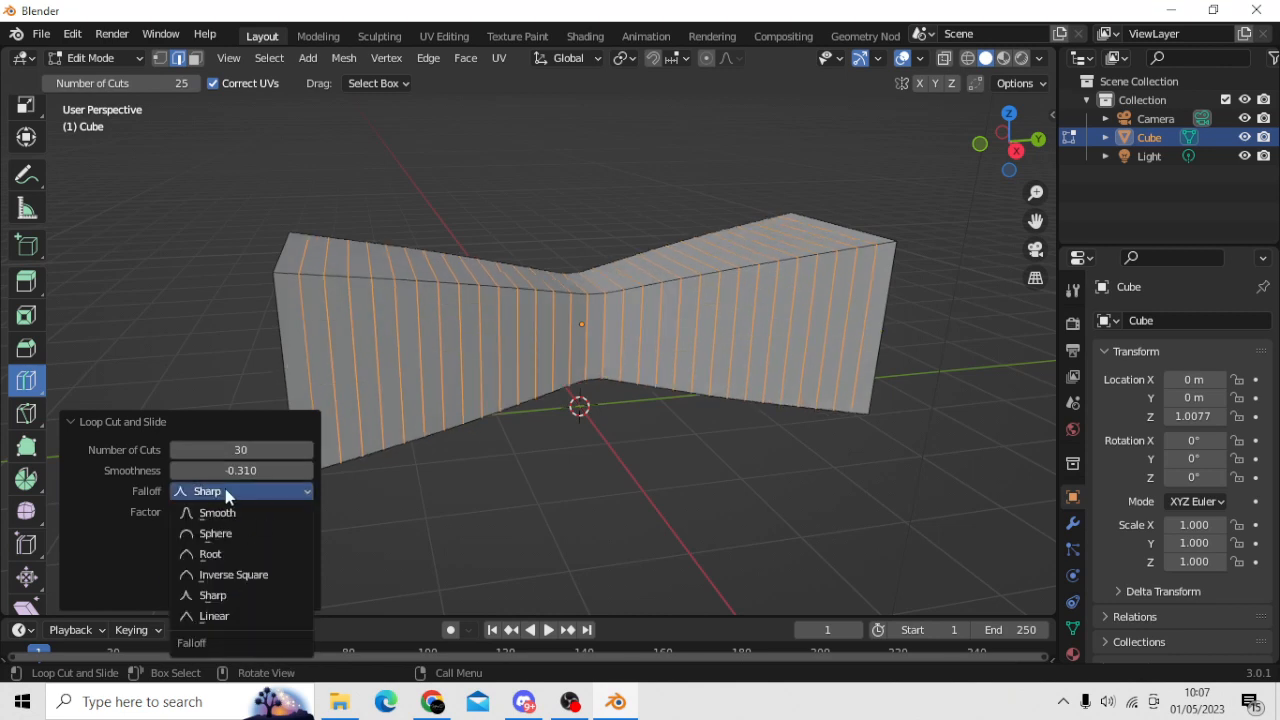
{"action": "left_click_drag", "start_coordinate": [266, 469], "coordinate": [355, 470]}
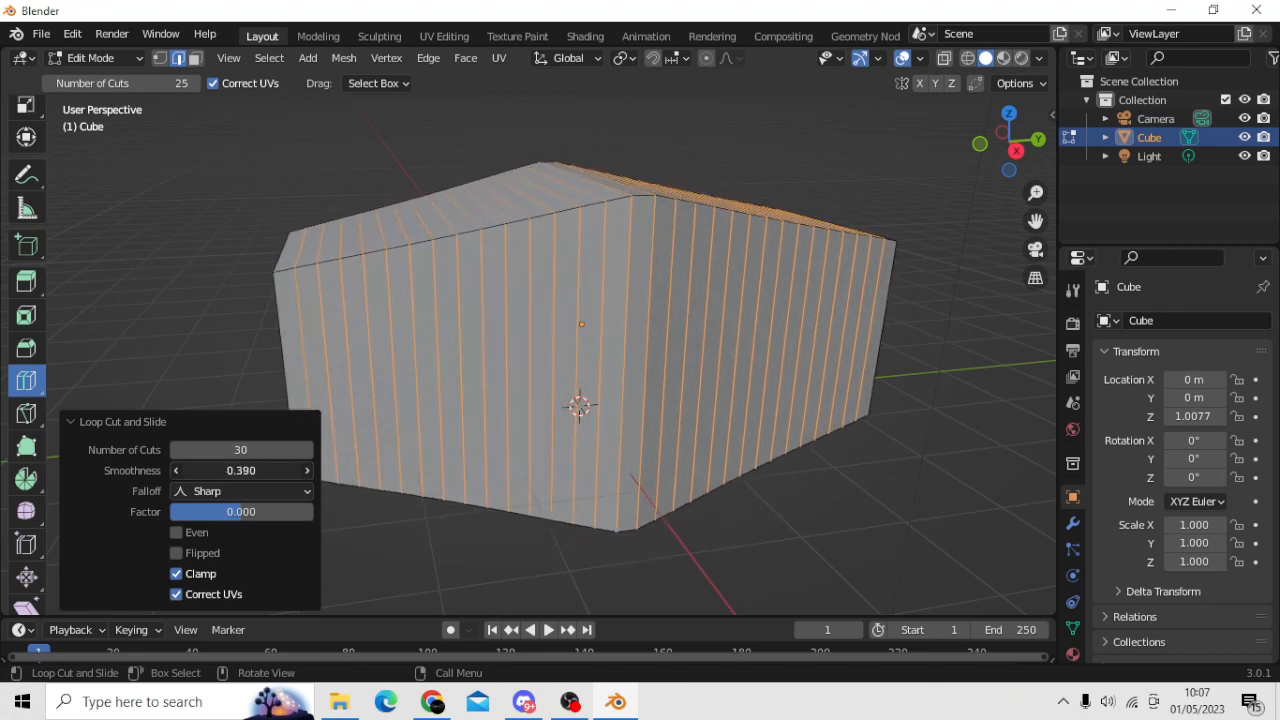
Change the loop cut's falloff to Linear and set the smoothness to -0.140
{"action": "left_click", "coordinate": [249, 493]}
{"action": "left_click", "coordinate": [214, 616]}
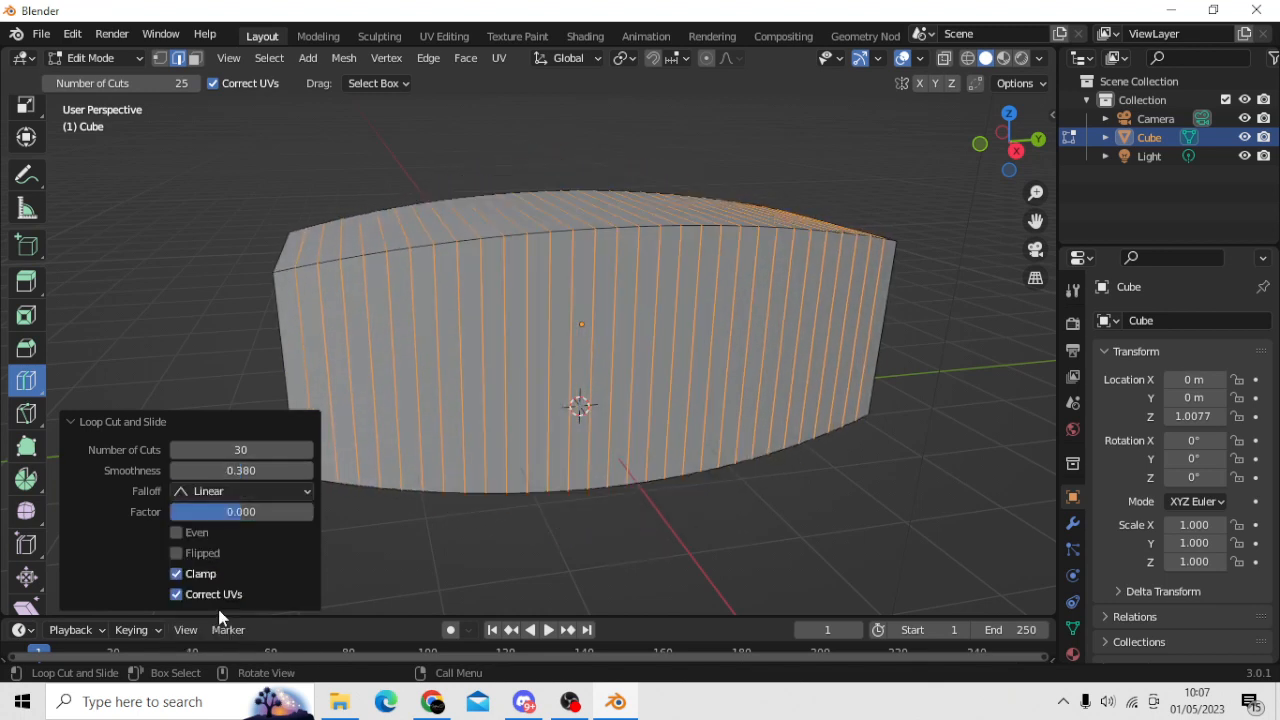
{"action": "left_click", "coordinate": [245, 494]}
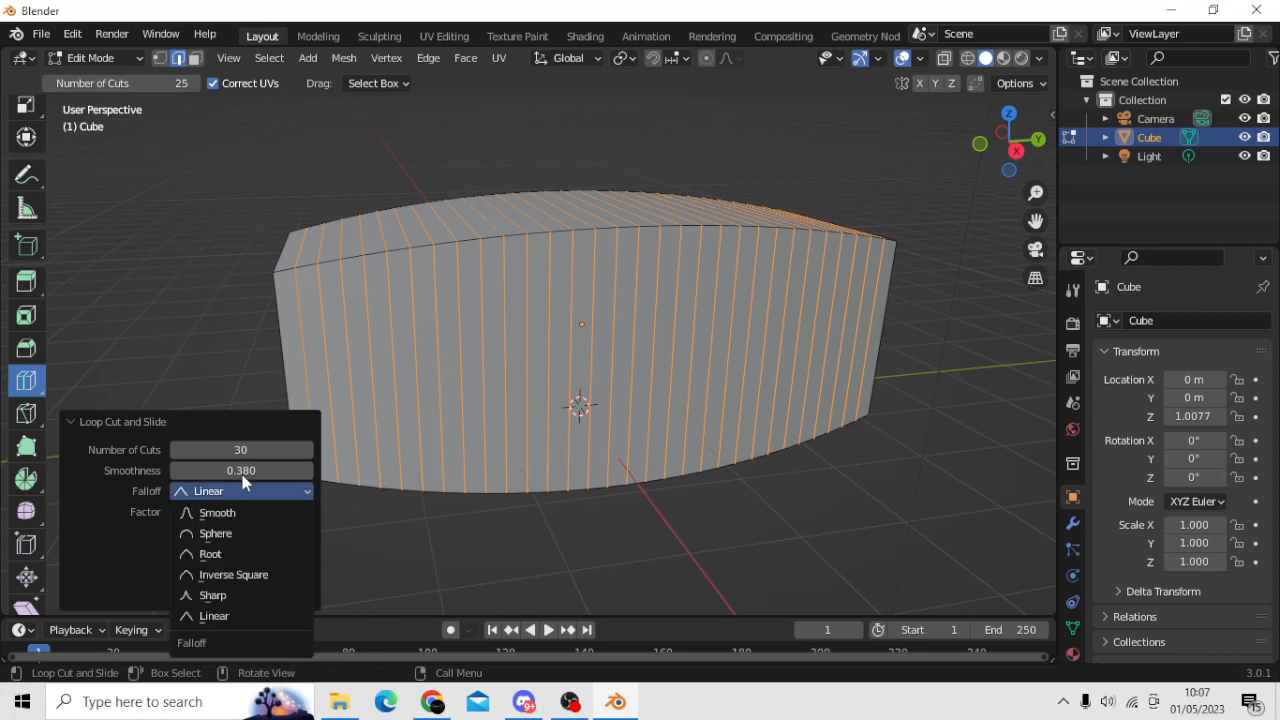
{"action": "left_click_drag", "start_coordinate": [236, 471], "coordinate": [190, 472]}
Keep the Linear falloff and slide the loop cuts by setting the factor to 0.117
{"action": "left_click", "coordinate": [274, 490]}
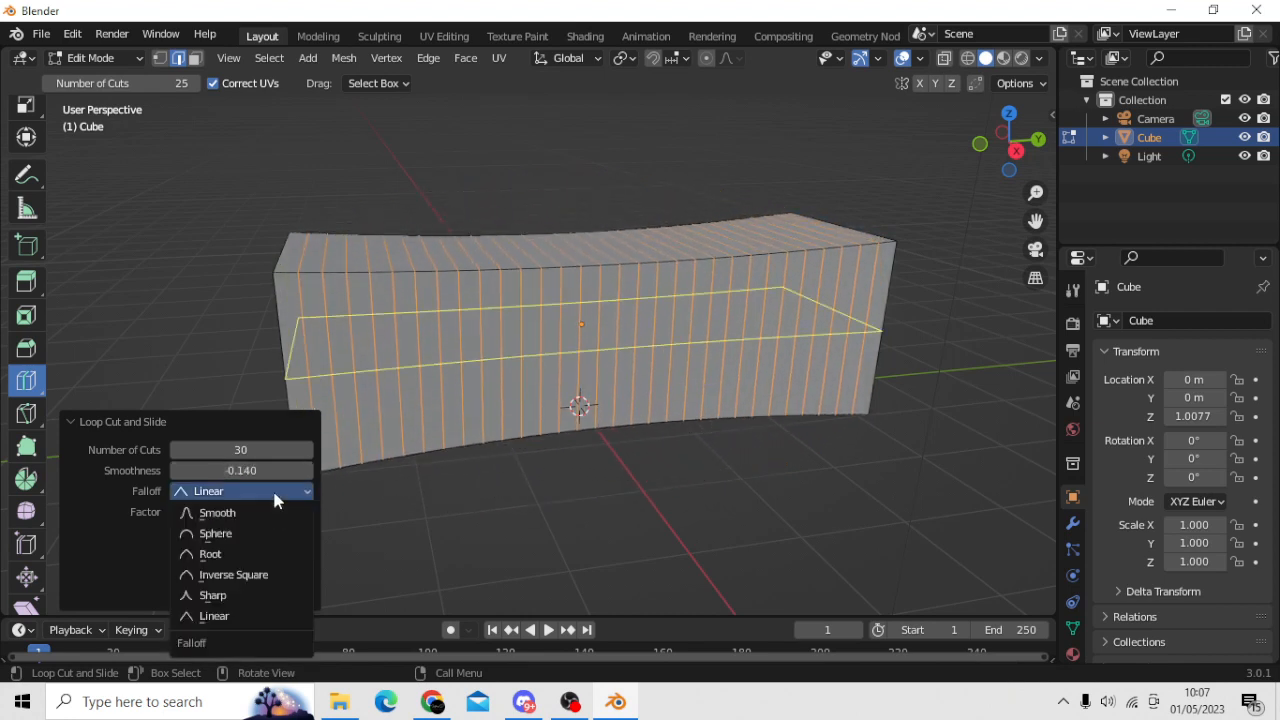
{"action": "left_click", "coordinate": [274, 494]}
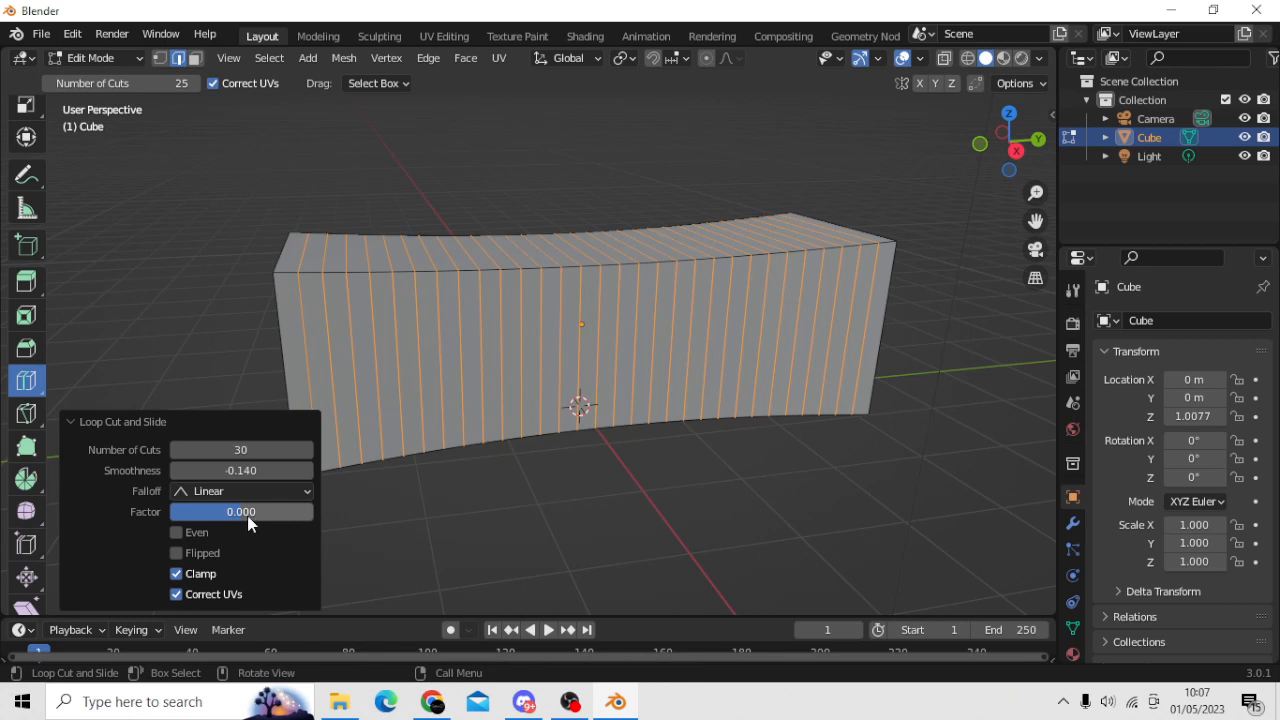
{"action": "mouse_move", "coordinate": [248, 517]}
{"action": "left_mouse_down"}
{"action": "mouse_move", "coordinate": [230, 517]}
{"action": "mouse_move", "coordinate": [276, 517]}
{"action": "mouse_move", "coordinate": [221, 517]}
{"action": "mouse_move", "coordinate": [270, 517]}
{"action": "mouse_move", "coordinate": [231, 517]}
{"action": "mouse_move", "coordinate": [265, 517]}
{"action": "mouse_move", "coordinate": [250, 517]}
{"action": "left_mouse_up"}
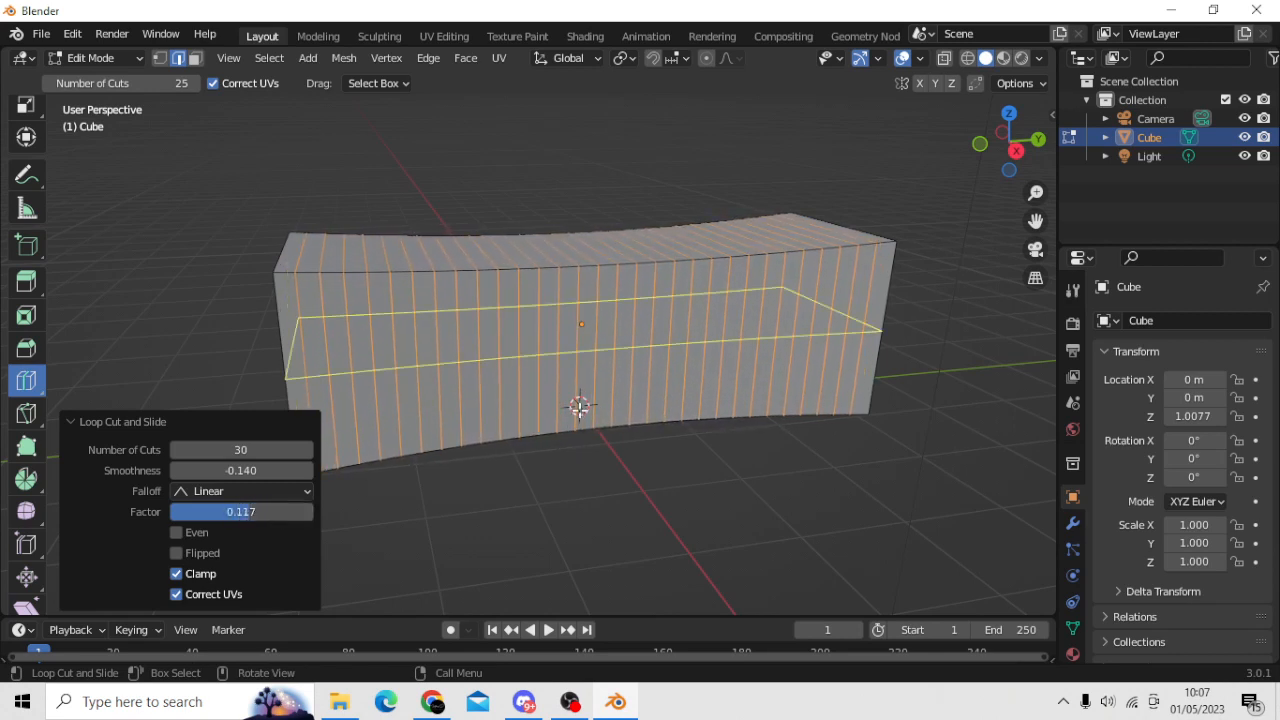
Undo the 30 loop cuts and the lengthwise loop on the box, restoring its plain uncut shape
{"action": "key", "text": "ctrl+z"}
{"action": "key", "text": "ctrl+z"}
{"action": "key", "text": "ctrl+z"}
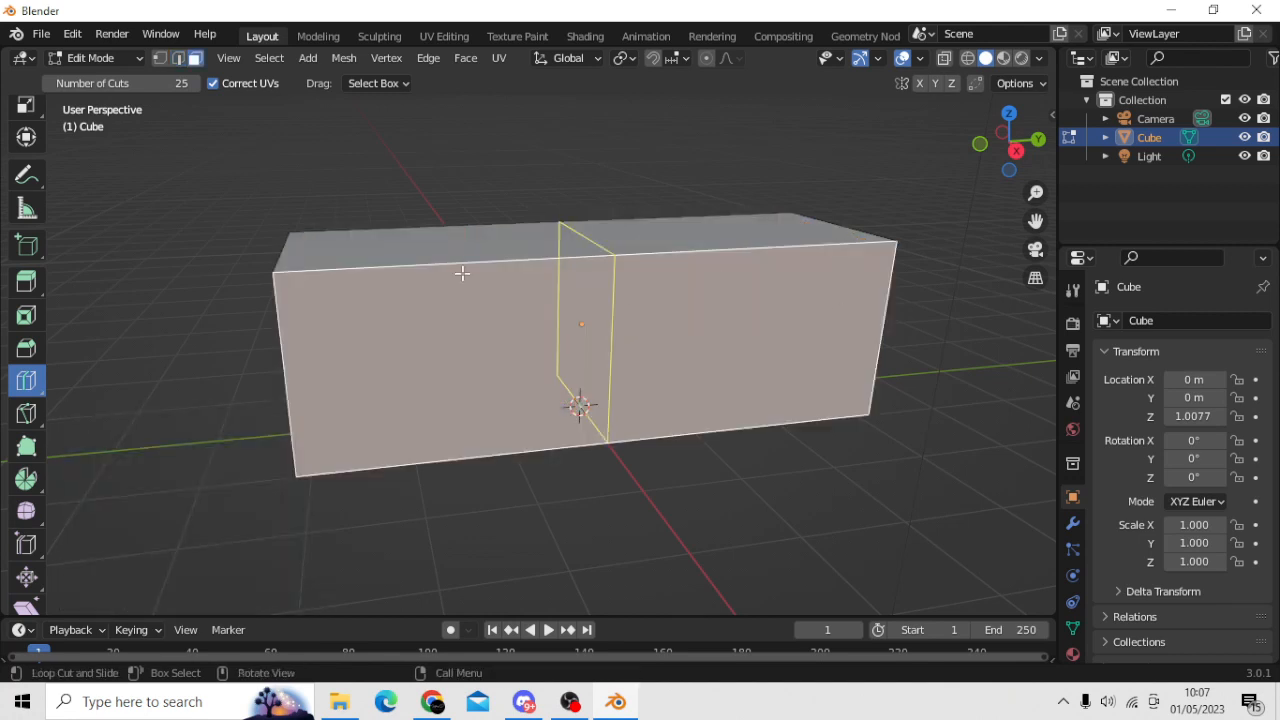
{"action": "scroll", "coordinate": [510, 235], "scroll_direction": "up", "scroll_amount": 3}
{"action": "scroll", "coordinate": [516, 234], "scroll_direction": "down", "scroll_amount": 2}
{"action": "middle_click_drag", "start_coordinate": [546, 227], "coordinate": [562, 236]}
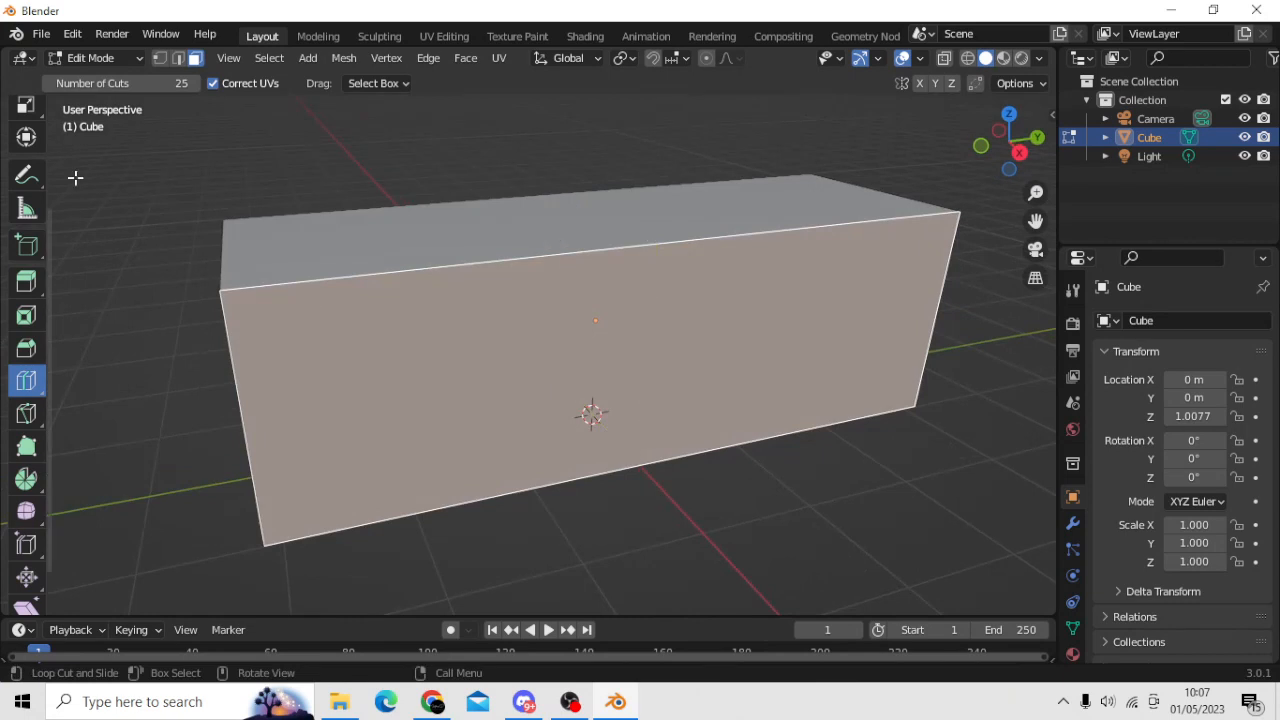
Switch from the Loop Cut tool back to the Select Box tool
{"action": "scroll", "coordinate": [41, 189], "scroll_direction": "up", "scroll_amount": 5}
{"action": "left_click", "coordinate": [26, 118]}
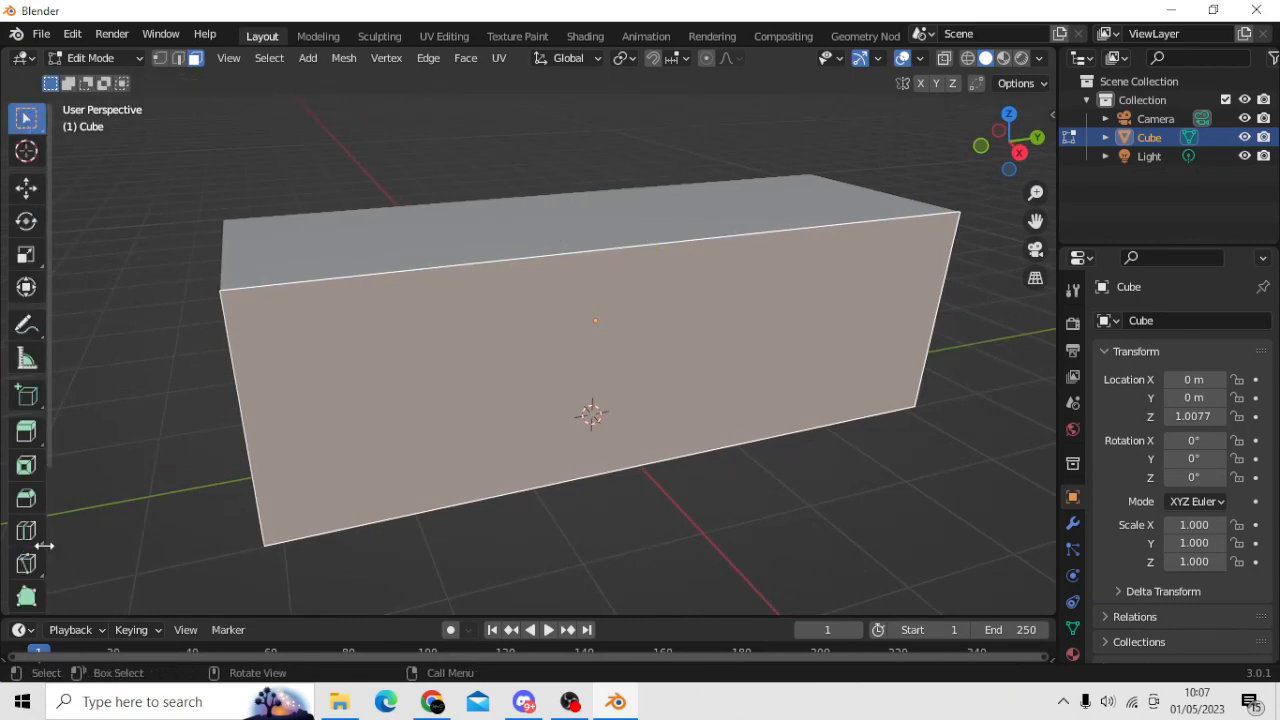
{"action": "scroll", "coordinate": [440, 311], "scroll_direction": "down", "scroll_amount": 2}
{"action": "scroll", "coordinate": [420, 355], "scroll_direction": "up", "scroll_amount": 2}
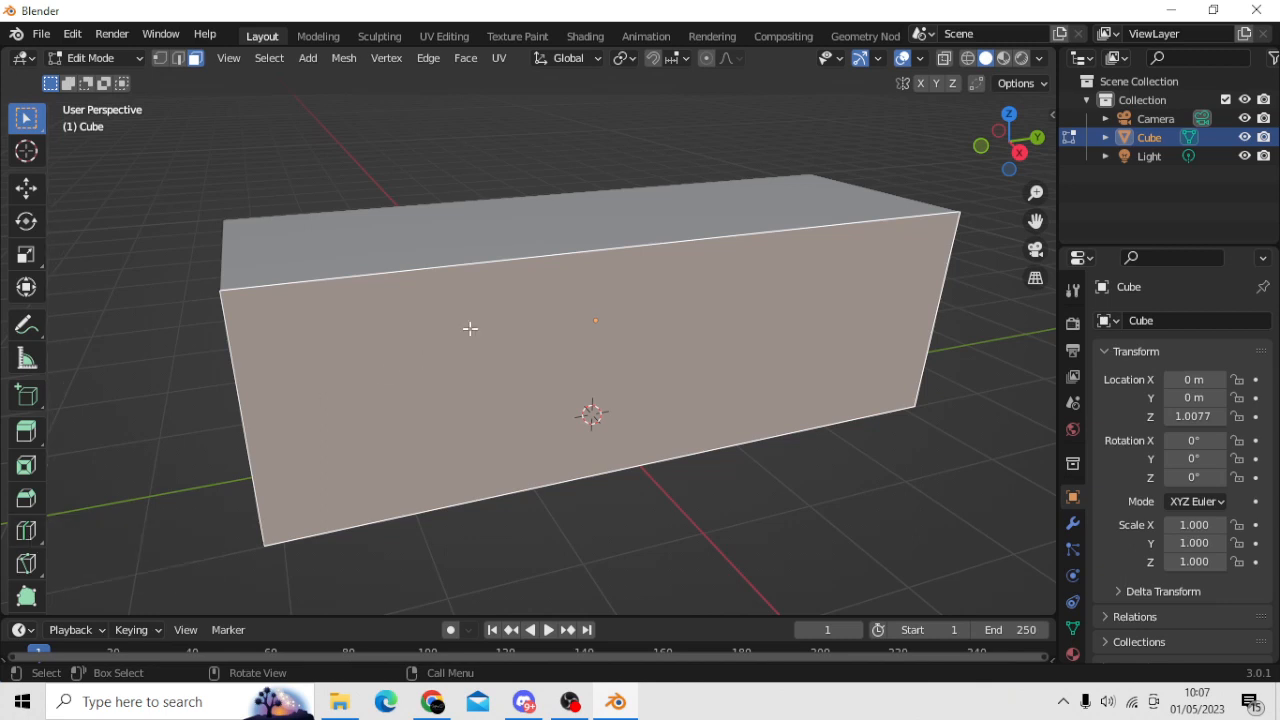
Select the long box's top face
{"action": "middle_click_drag", "start_coordinate": [480, 325], "coordinate": [537, 285]}
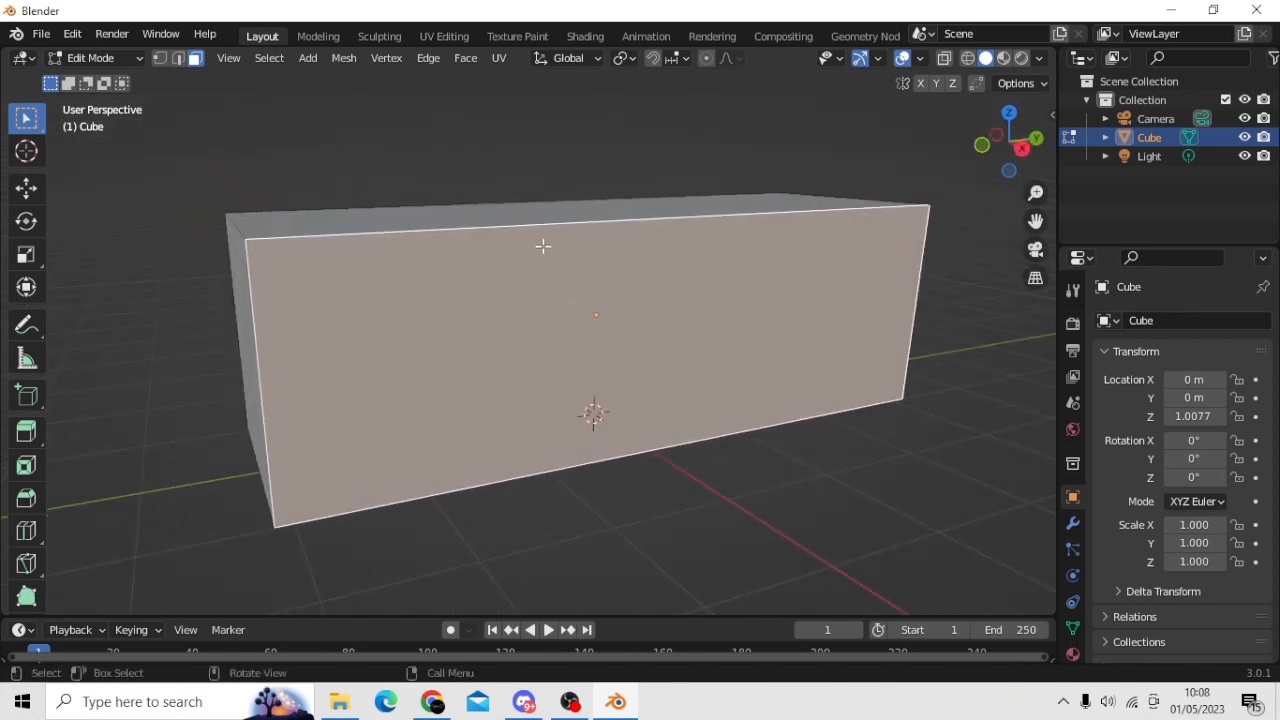
{"action": "left_click", "coordinate": [551, 209]}
{"action": "middle_click_drag", "start_coordinate": [613, 272], "coordinate": [626, 231]}
{"action": "left_click", "coordinate": [637, 286]}
{"action": "left_click", "coordinate": [624, 231]}
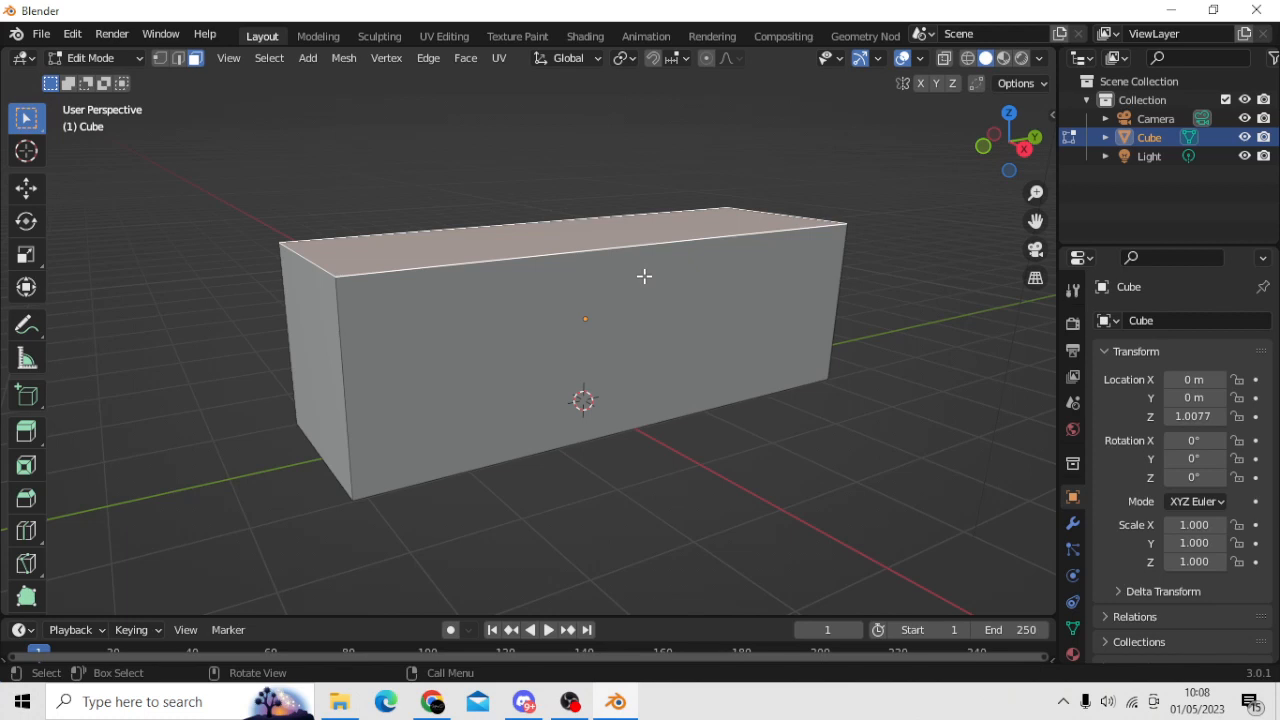
{"action": "scroll", "coordinate": [679, 285], "scroll_direction": "up", "scroll_amount": 2}
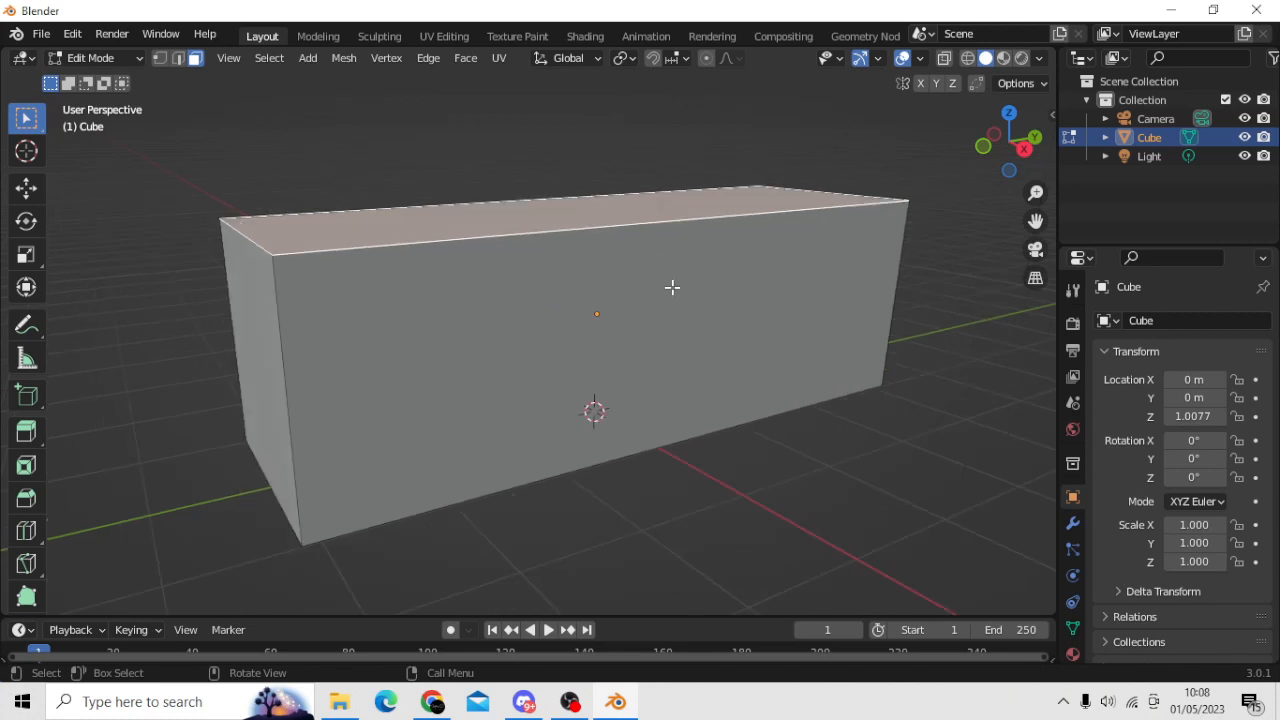
{"action": "left_click", "coordinate": [668, 279]}
{"action": "middle_click_drag", "start_coordinate": [655, 258], "coordinate": [628, 311]}
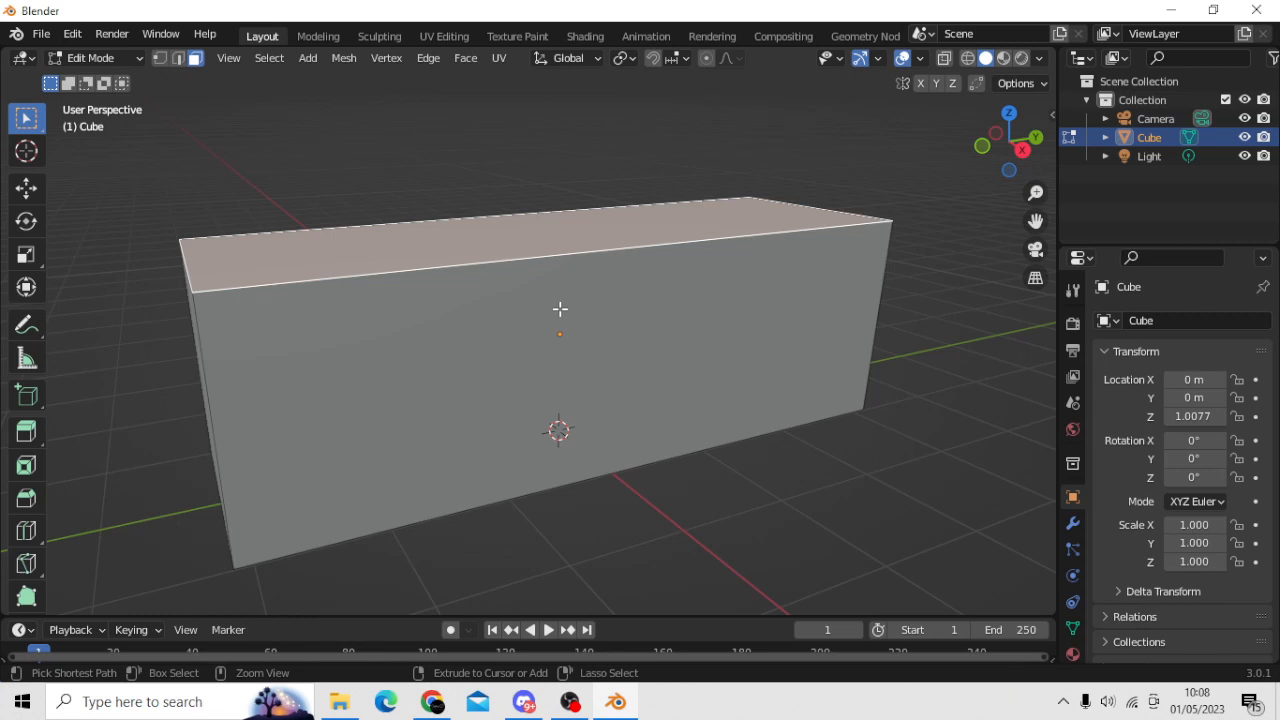
Try a single crosswise loop cut on the box, slid off centre to a factor of 0.325, and undo it
{"action": "key", "text": "ctrl+r"}
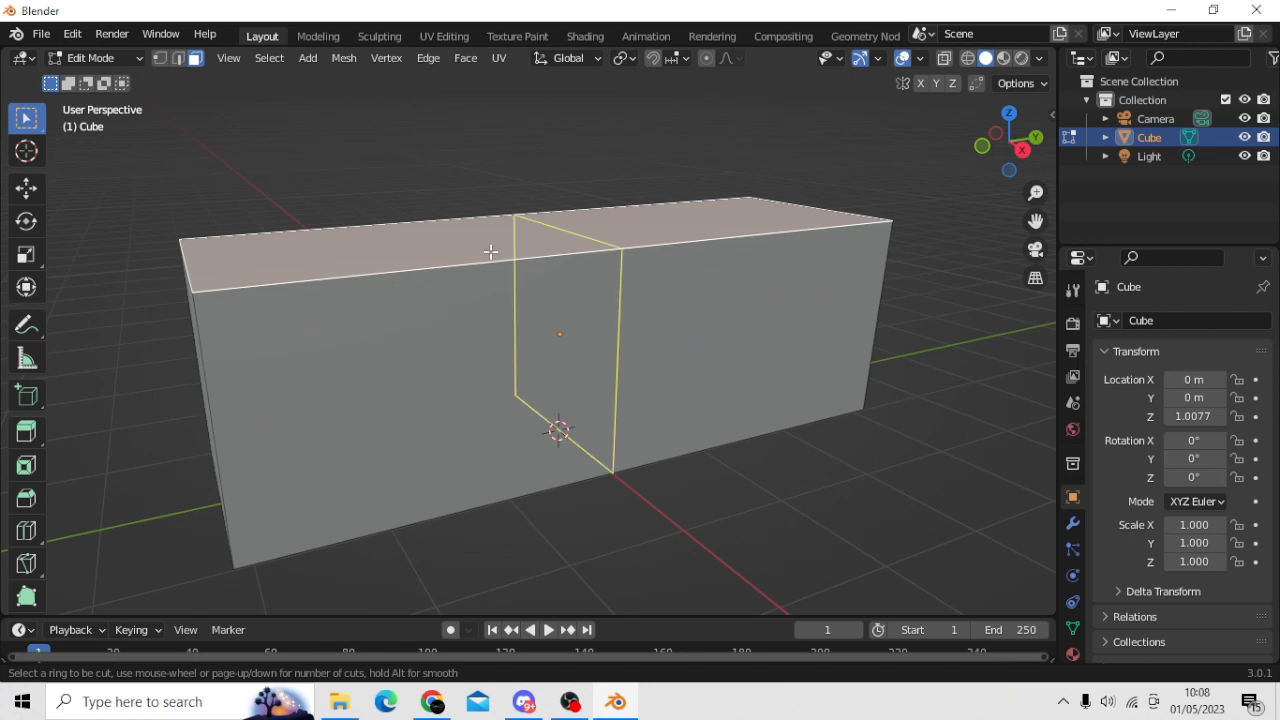
{"action": "left_click", "coordinate": [548, 267]}
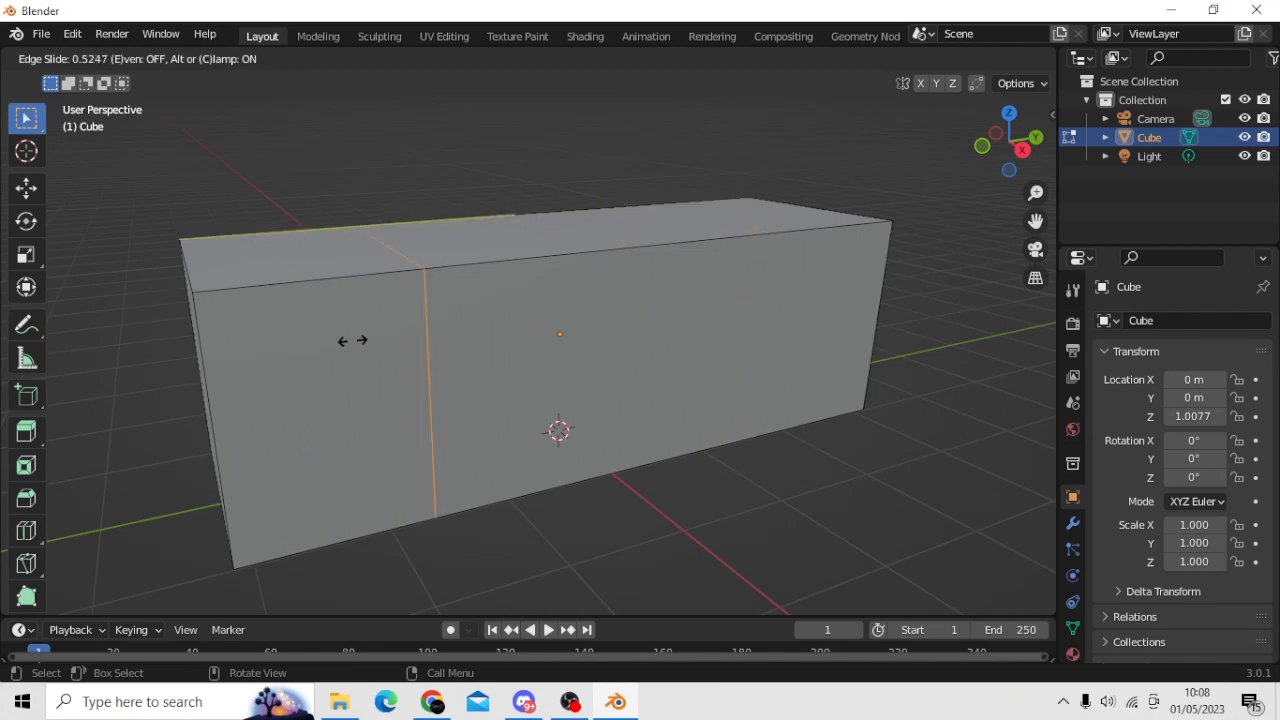
{"action": "left_click", "coordinate": [505, 319]}
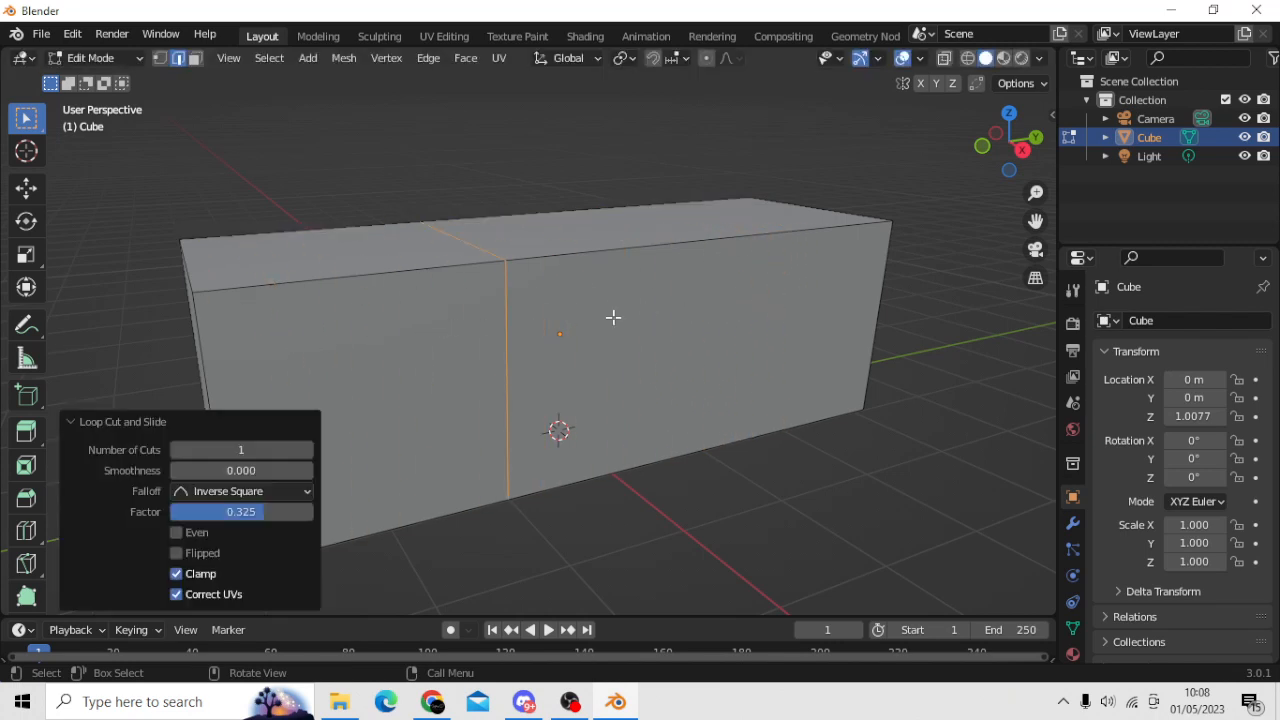
{"action": "key", "text": "ctrl+z"}
Try a crosswise loop cut slid close to one end of the box with a factor of 0.853, and undo it
{"action": "key", "text": "ctrl+r"}
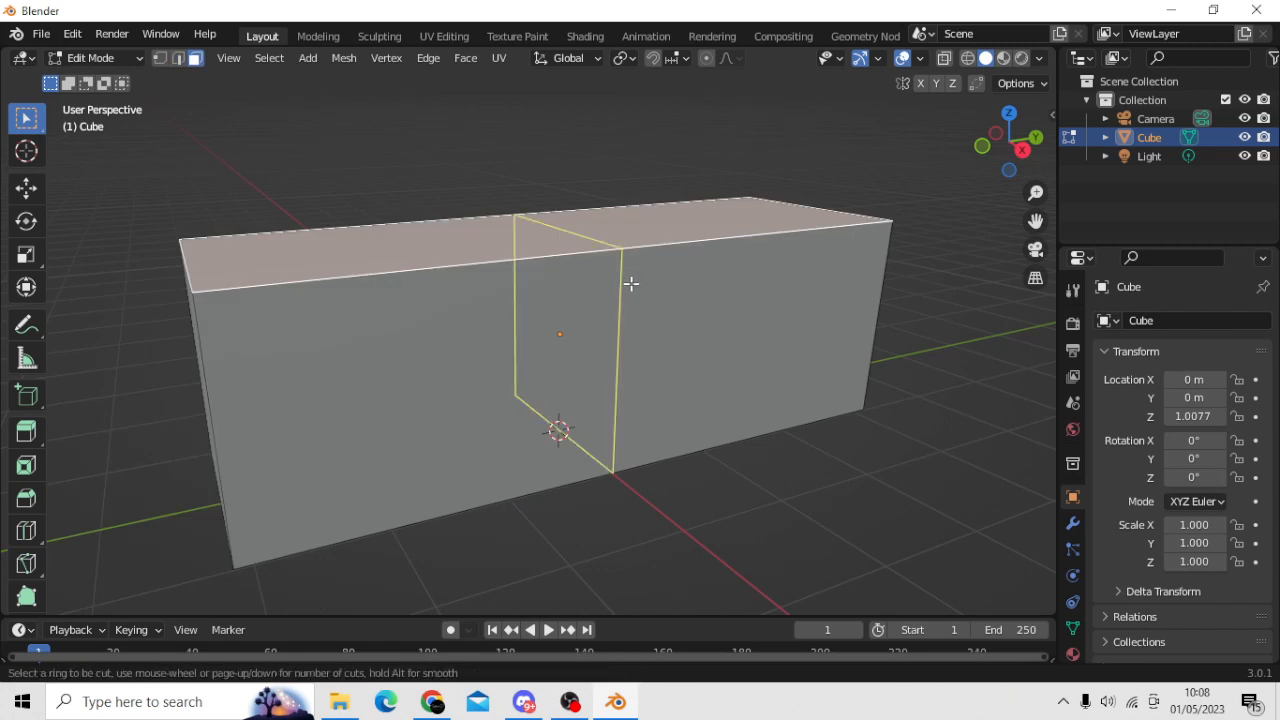
{"action": "left_click", "coordinate": [631, 284]}
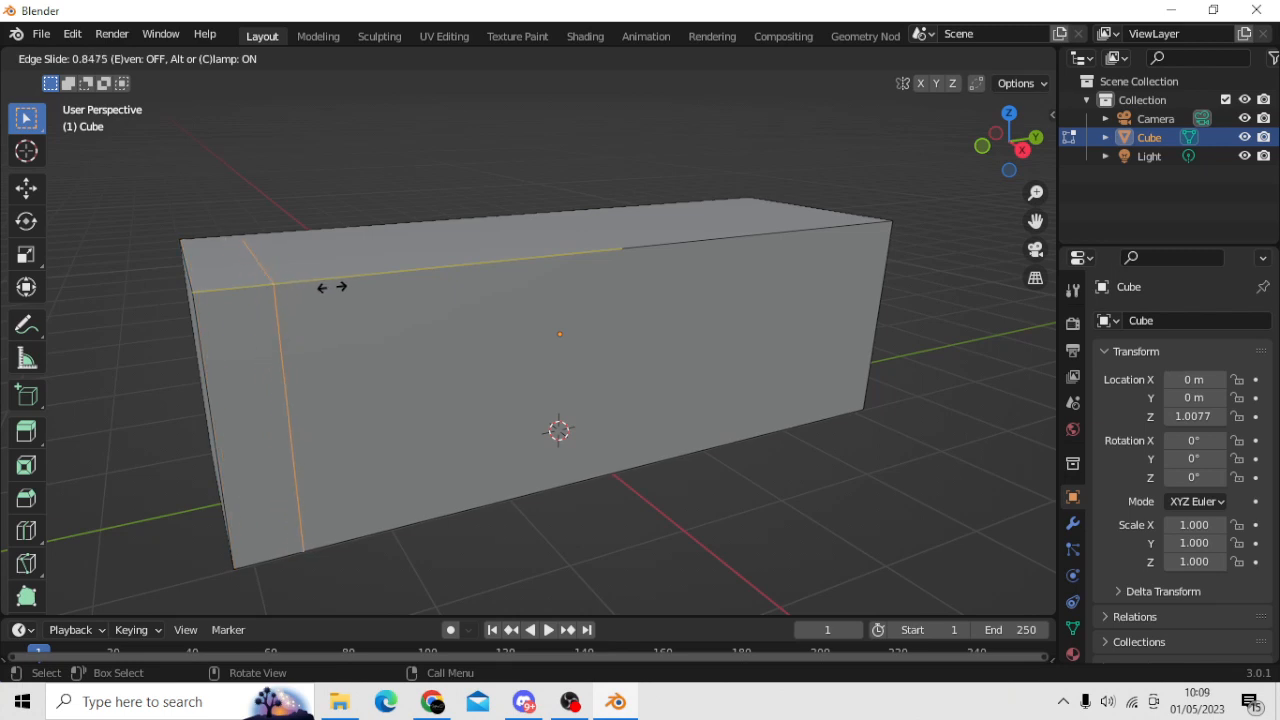
{"action": "left_click", "coordinate": [330, 288]}
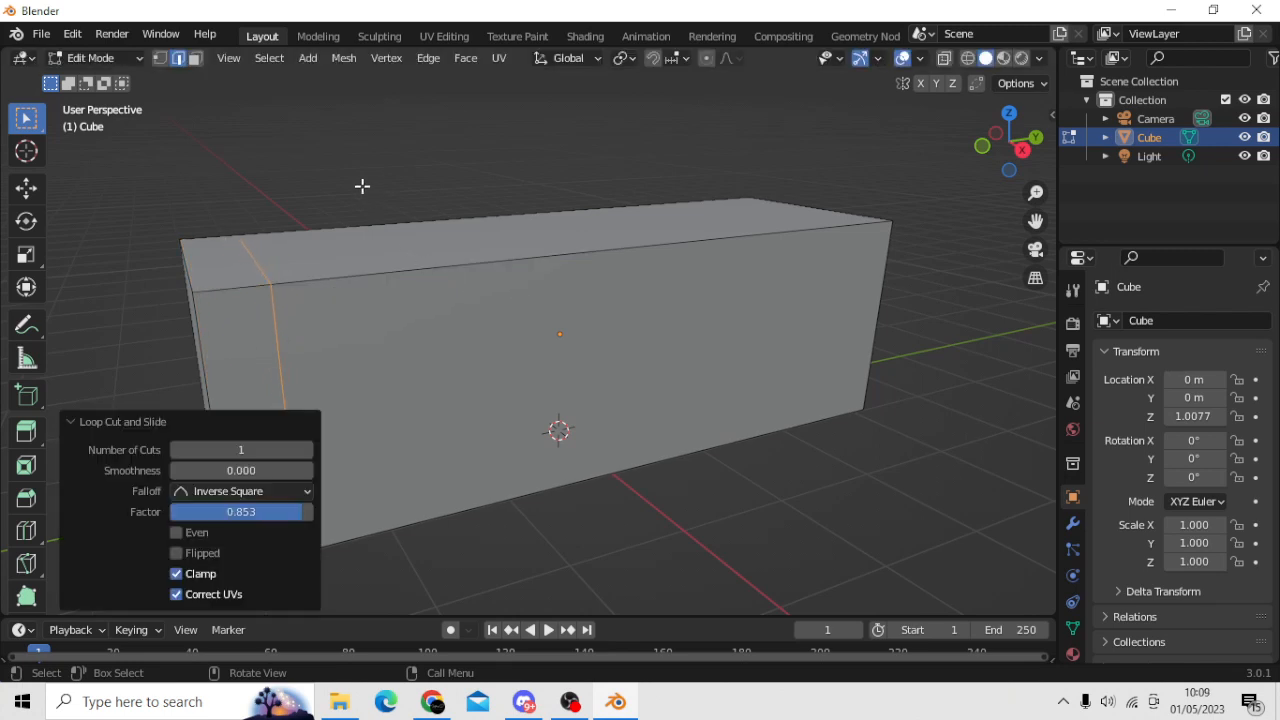
{"action": "left_click", "coordinate": [250, 244]}
{"action": "middle_click_drag", "start_coordinate": [303, 199], "coordinate": [449, 291]}
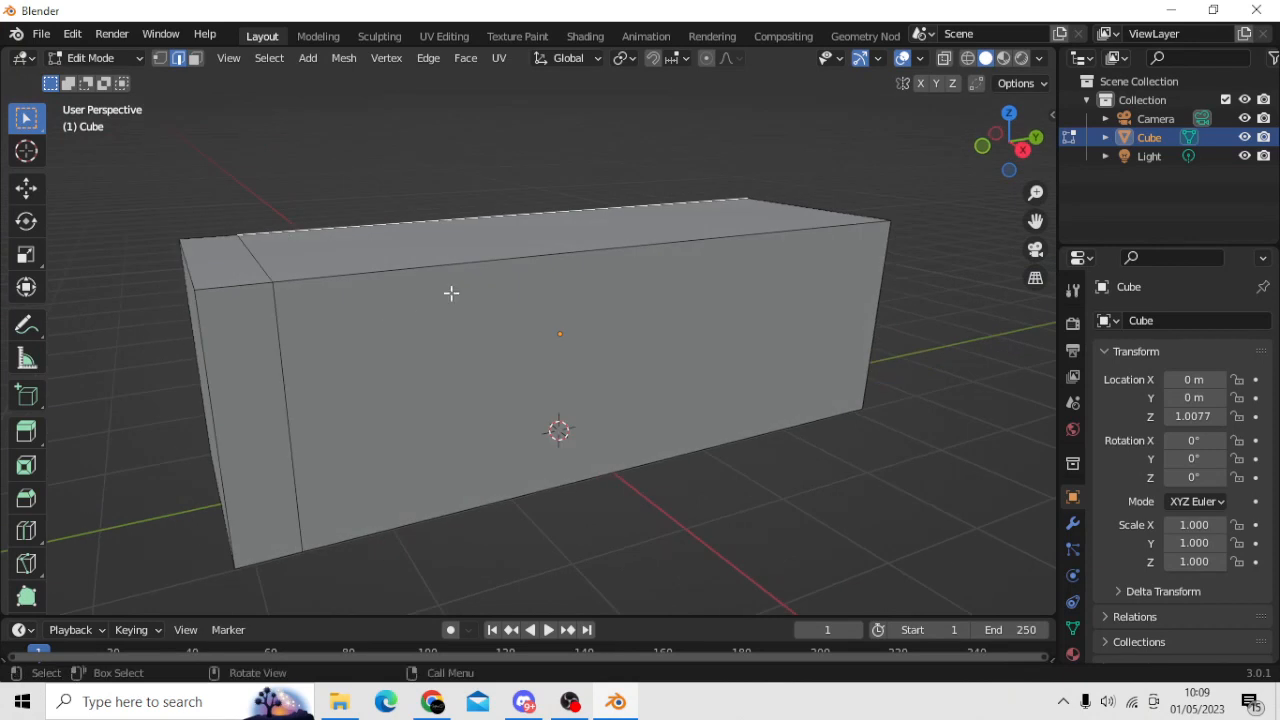
{"action": "key", "text": "ctrl+z"}
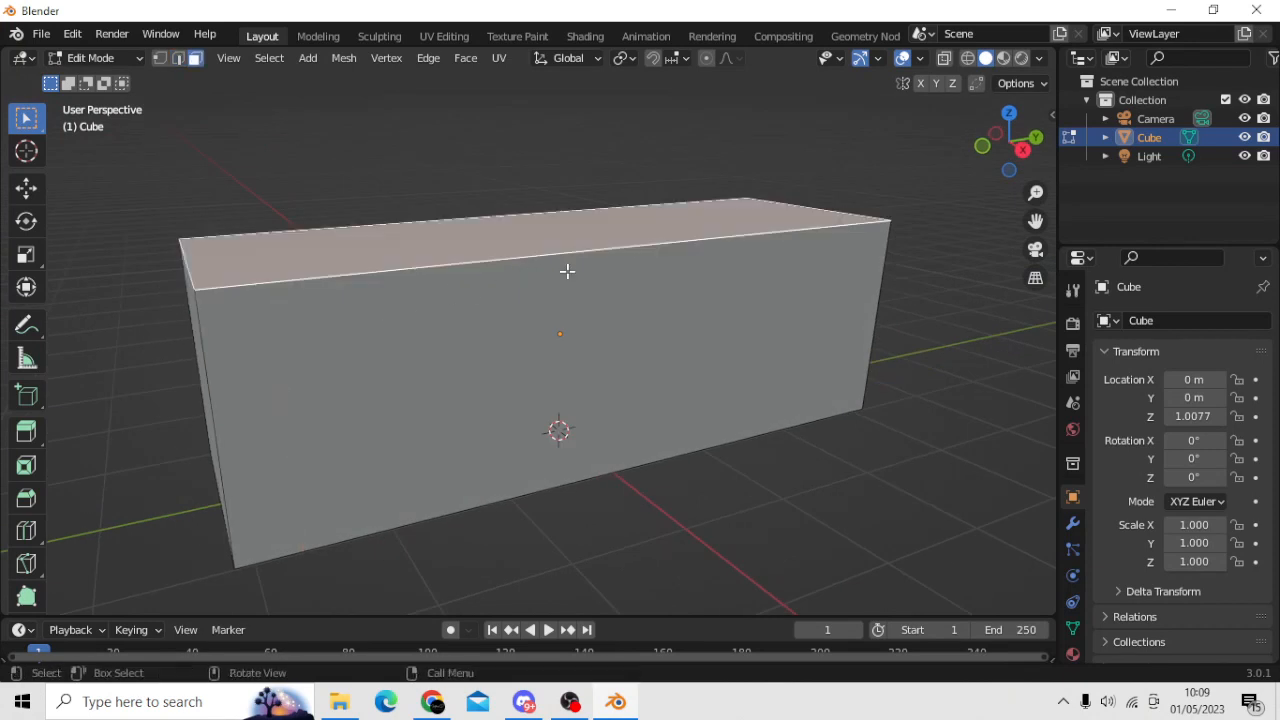
Add one crosswise loop cut exactly at the middle of the box, with the slide cancelled to a factor of 0
{"action": "key", "text": "ctrl+r"}
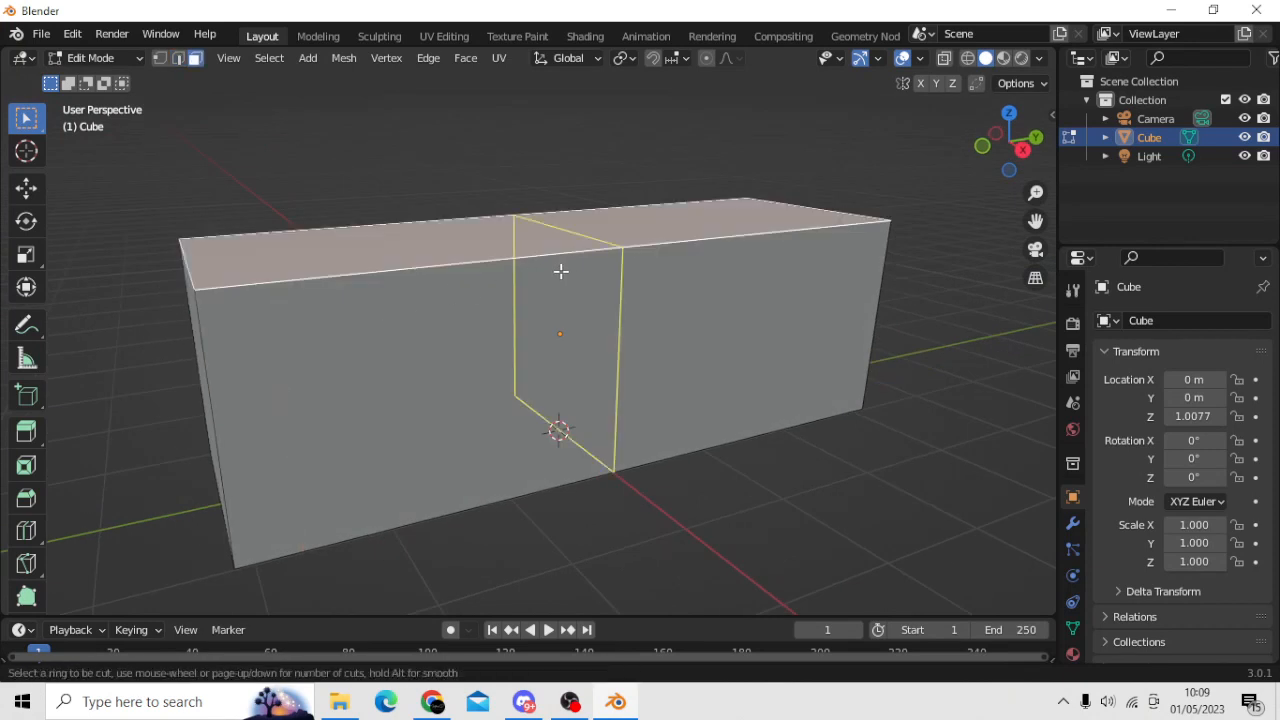
{"action": "left_click", "coordinate": [641, 250]}
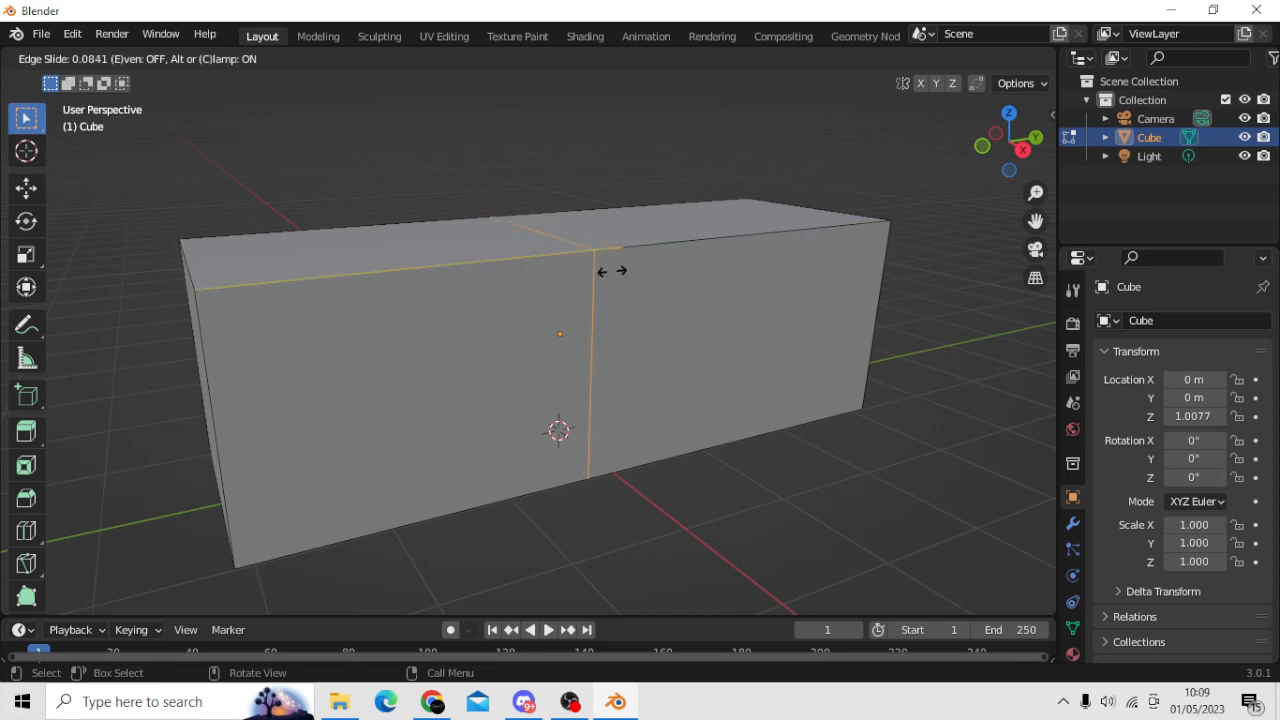
{"action": "right_click", "coordinate": [385, 223]}
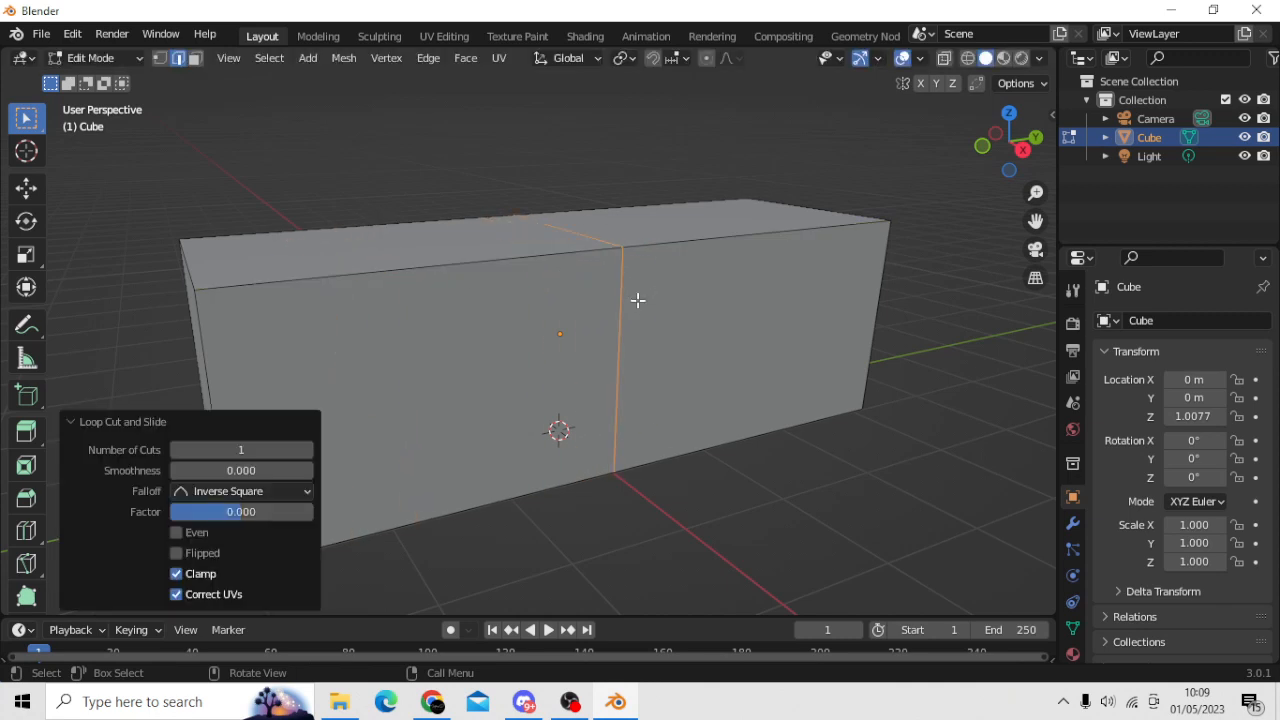
{"action": "middle_click_drag", "start_coordinate": [638, 300], "coordinate": [550, 297]}
{"action": "middle_click_drag", "start_coordinate": [489, 267], "coordinate": [598, 265]}
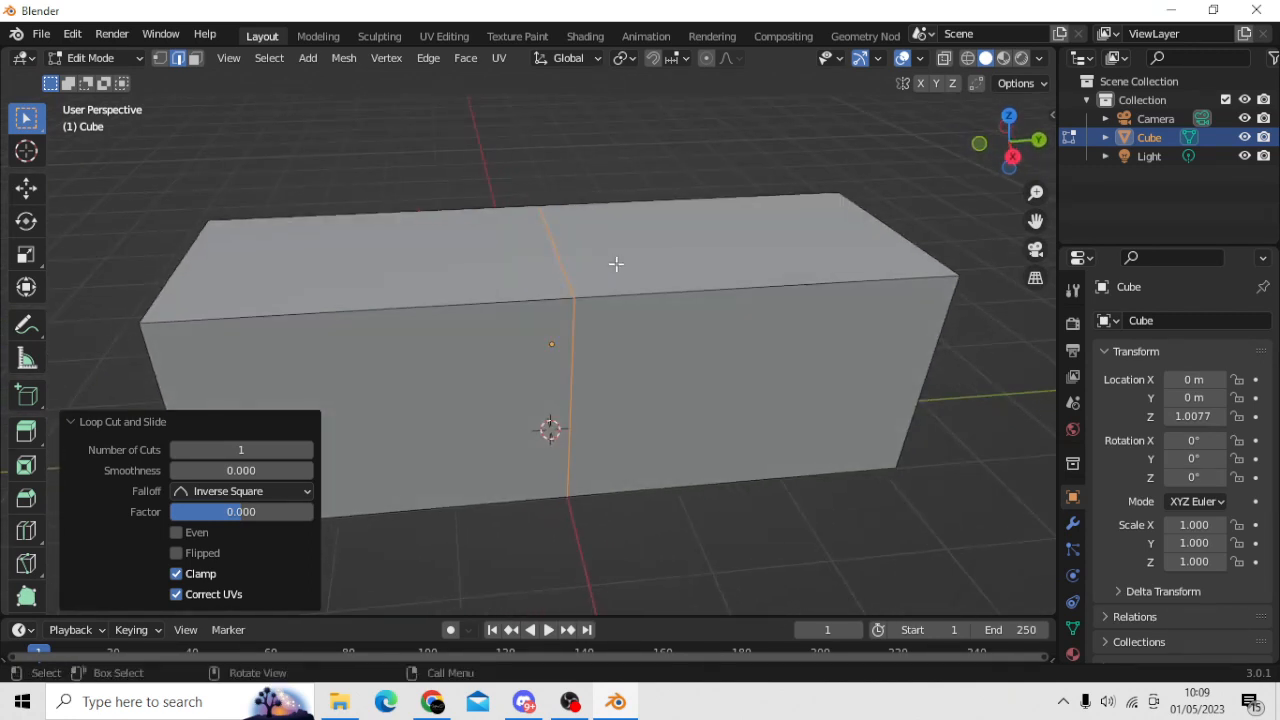
Add a second crosswise loop cut centred in the half of the box on the positive Y side
{"action": "key", "text": "ctrl+r"}
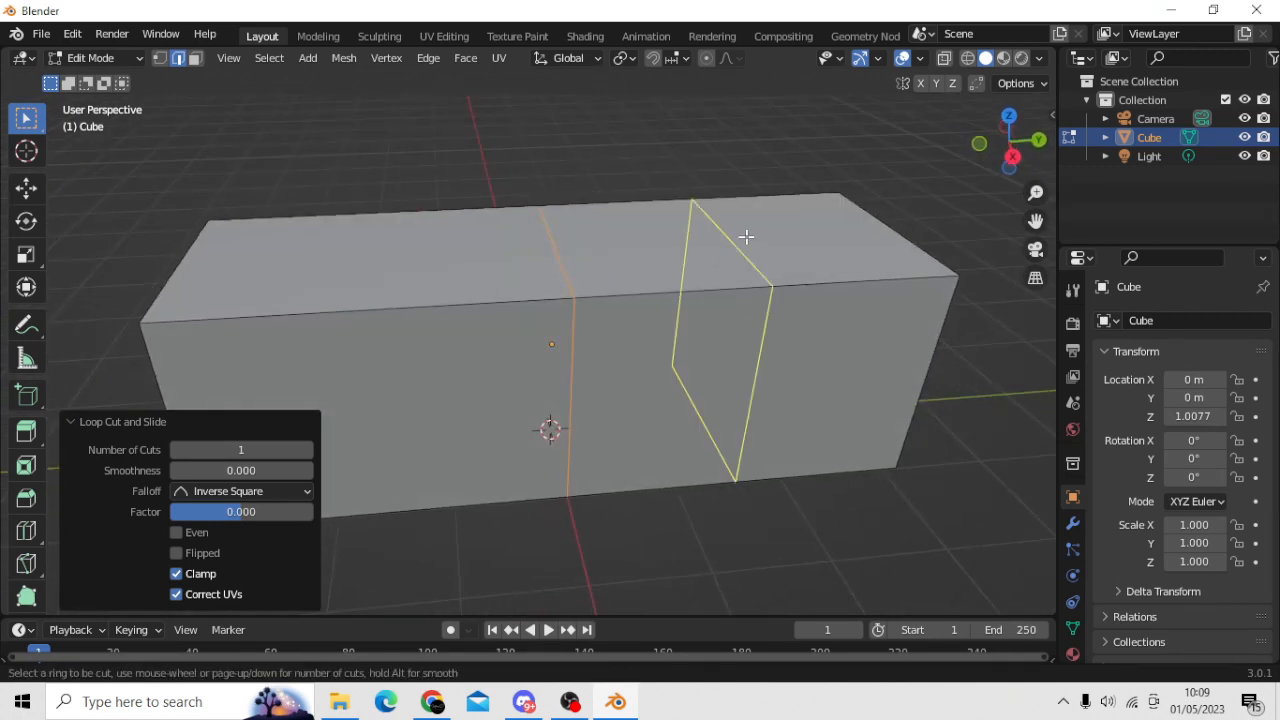
{"action": "left_click", "coordinate": [747, 209]}
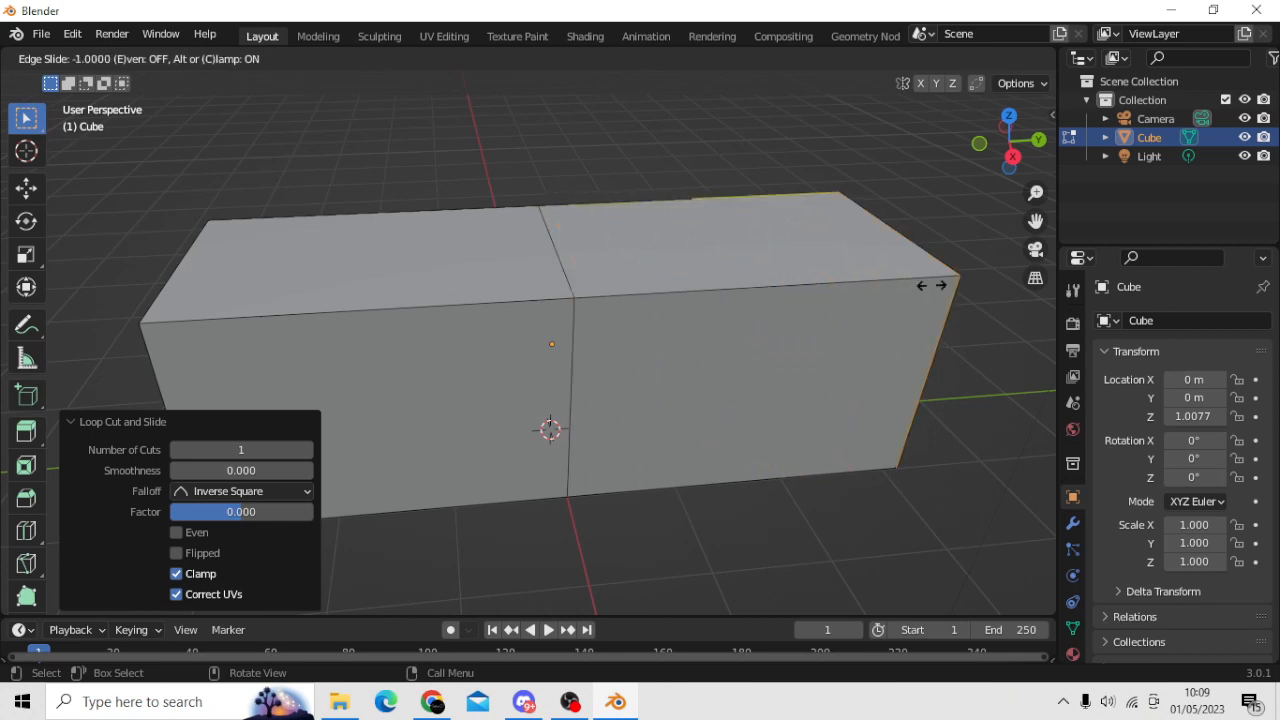
{"action": "left_click", "coordinate": [815, 240]}
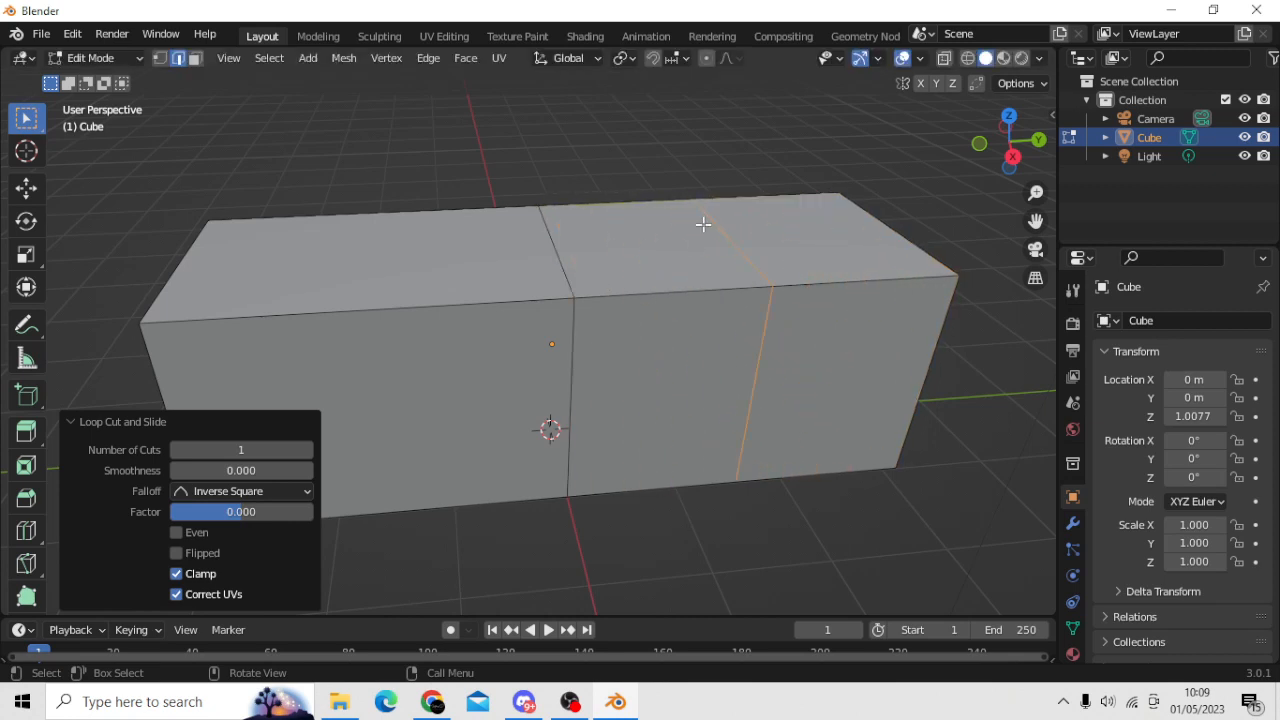
{"action": "middle_click_drag", "start_coordinate": [765, 264], "coordinate": [789, 309]}
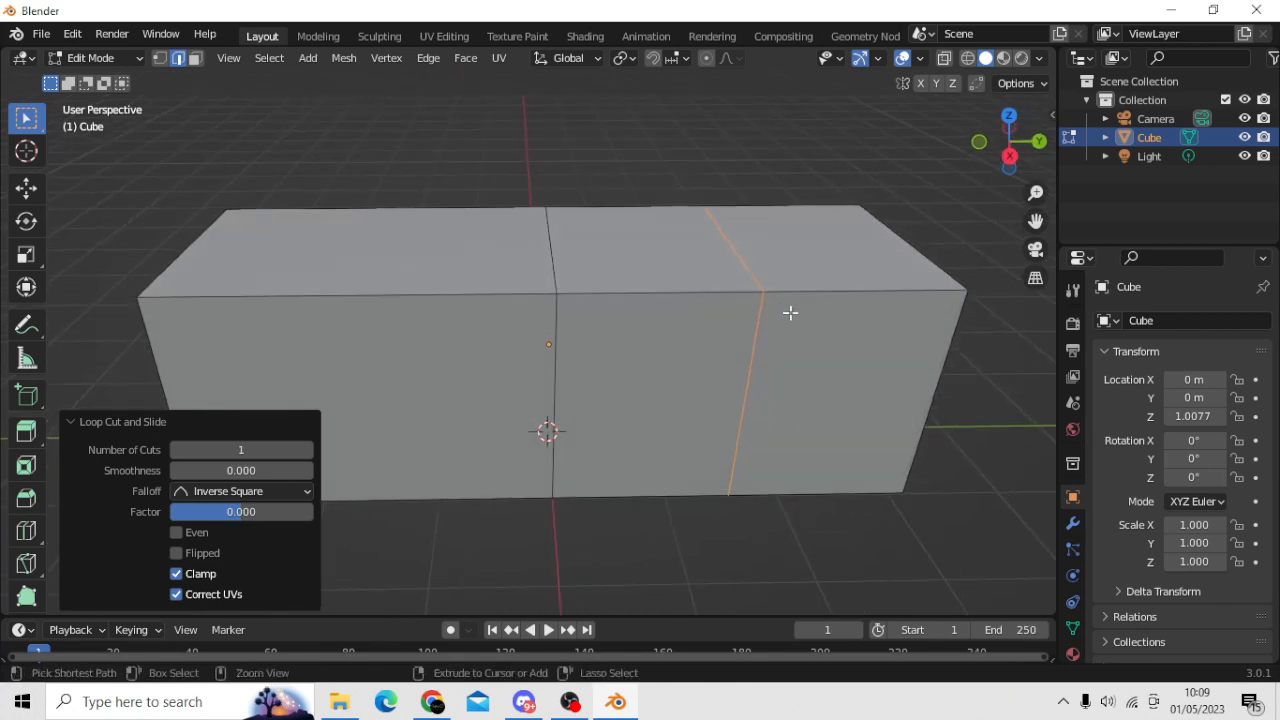
Add a horizontal loop cut around the box at mid-height with a slide factor of 0
{"action": "key", "text": "ctrl+r"}
{"action": "left_click", "coordinate": [930, 345]}
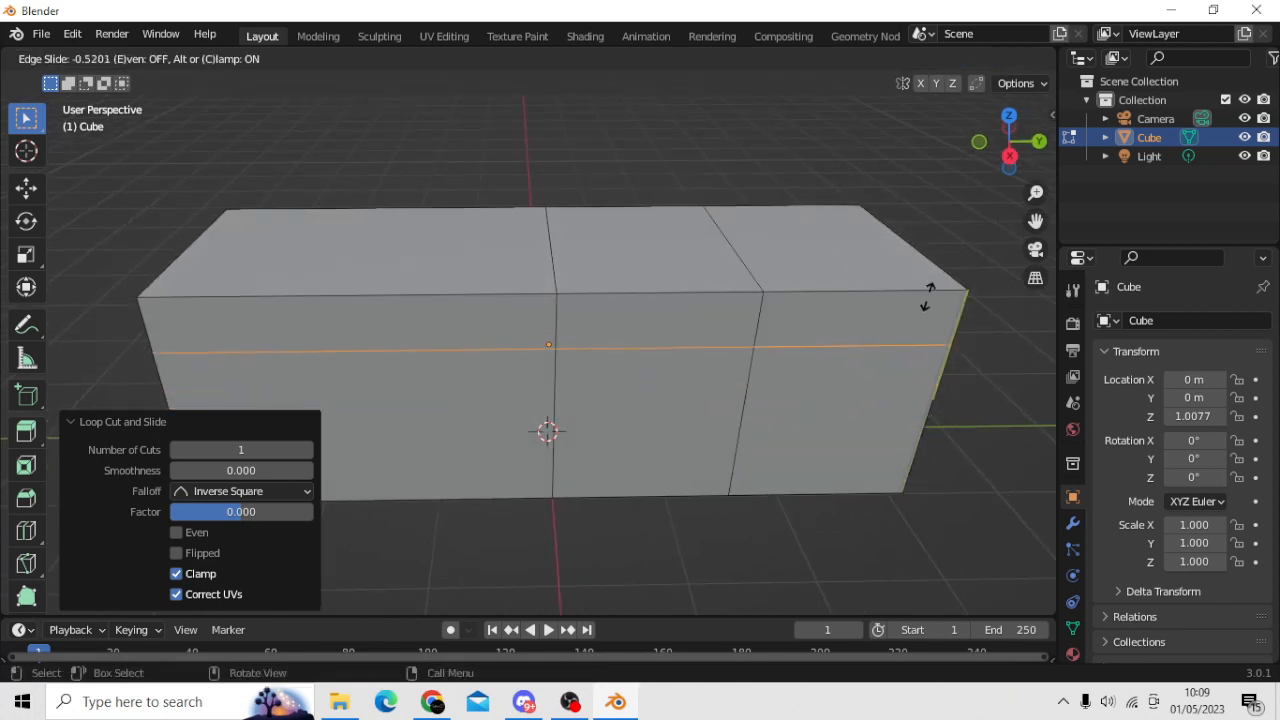
{"action": "left_click", "coordinate": [927, 293]}
{"action": "middle_click_drag", "start_coordinate": [676, 386], "coordinate": [703, 360]}
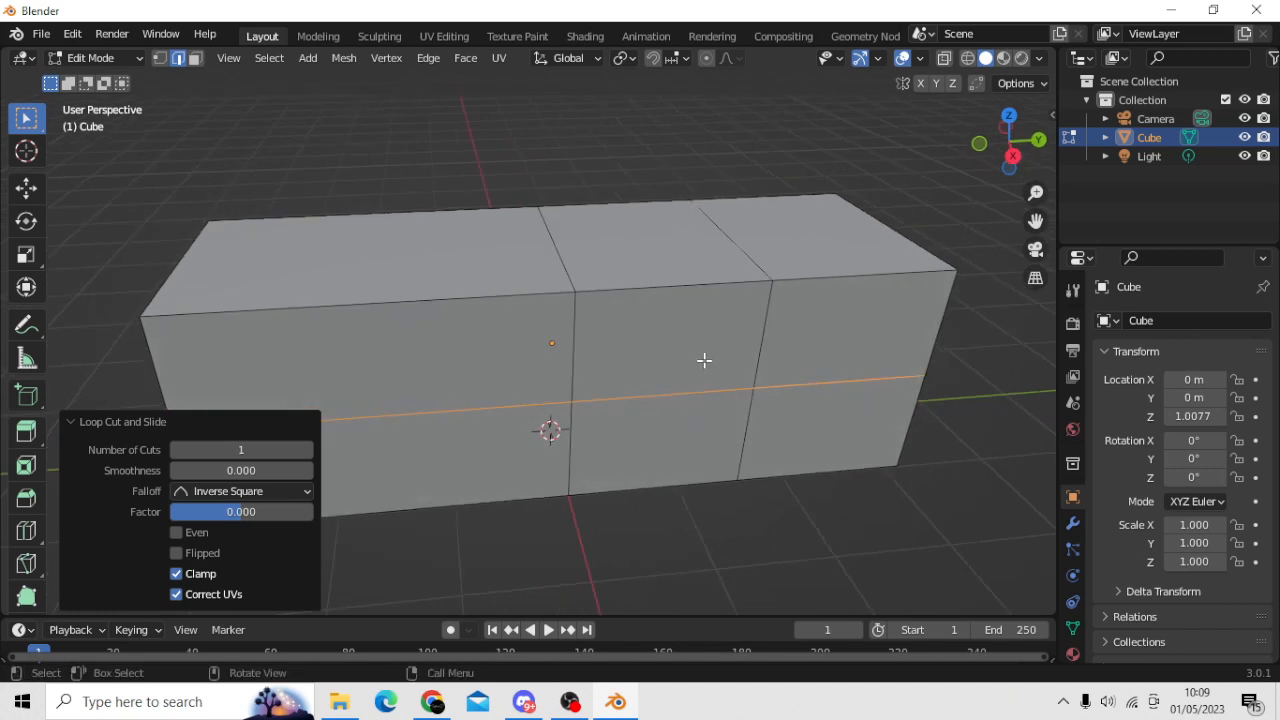
Undo the horizontal loop cut and both crosswise loop cuts on the box
{"action": "key", "text": "ctrl+z"}
{"action": "key", "text": "ctrl+z"}
{"action": "key", "text": "ctrl+z"}
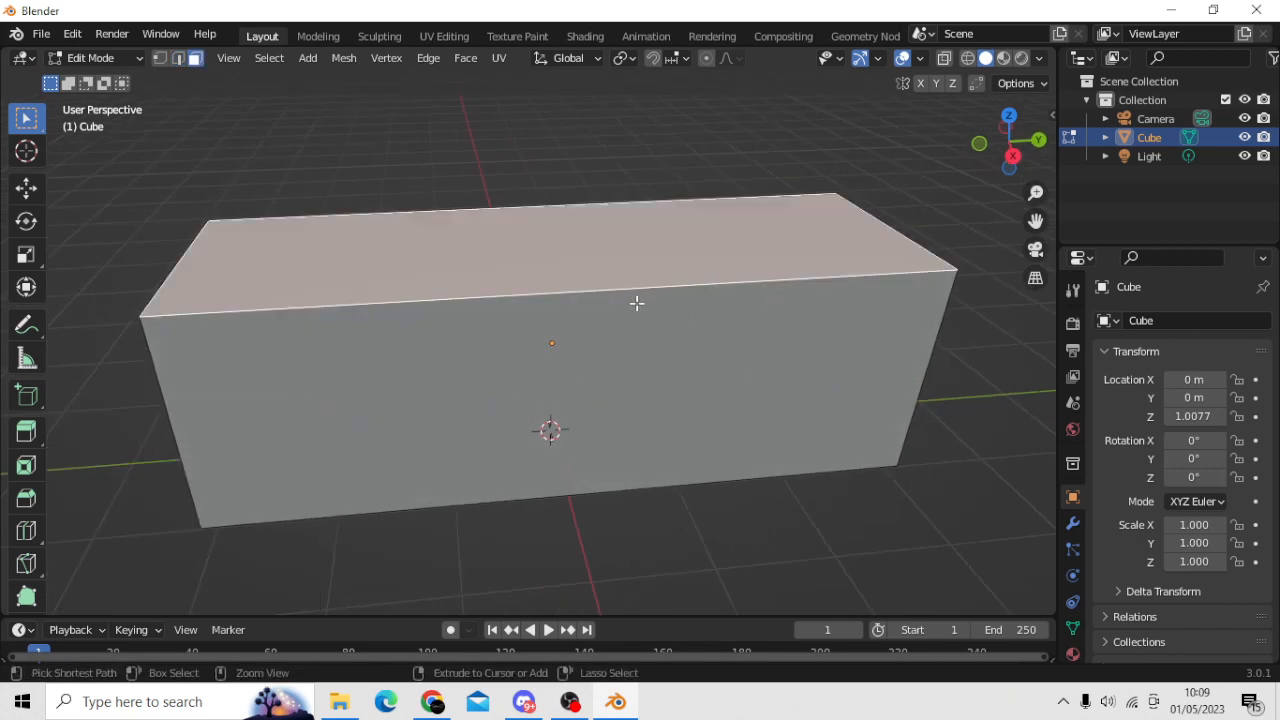
Add 15 crosswise loop cuts along the box and slide them toward its negative Y end by a factor of about 0.59
{"action": "key", "text": "ctrl+r"}
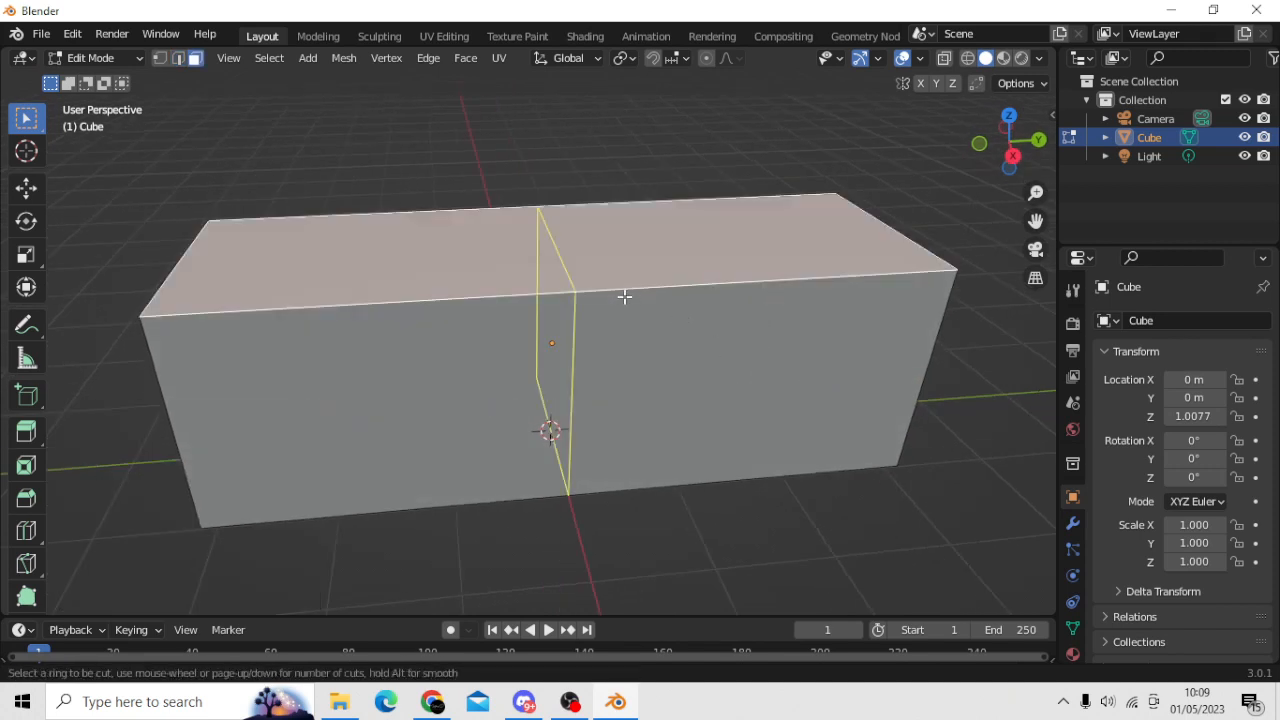
{"action": "scroll", "coordinate": [608, 284], "scroll_direction": "up", "scroll_amount": 2}
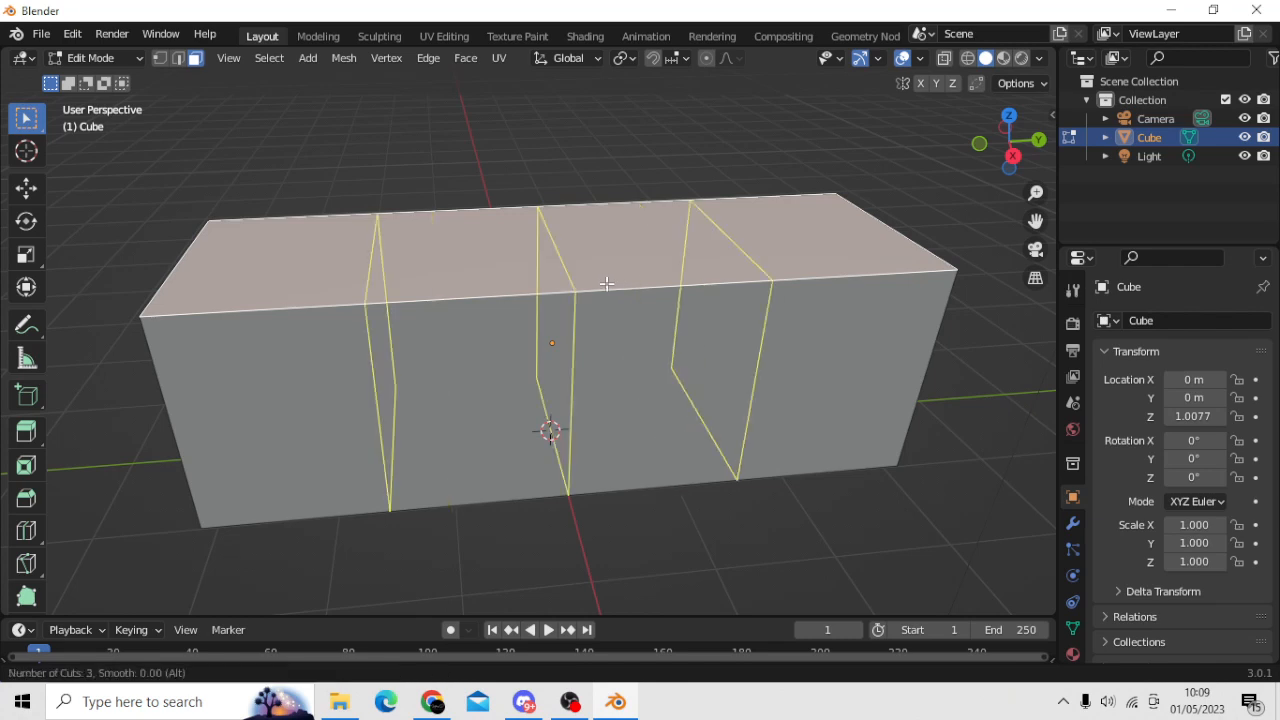
{"action": "scroll", "coordinate": [605, 284], "scroll_direction": "down", "scroll_amount": 1}
{"action": "scroll", "coordinate": [603, 285], "scroll_direction": "up", "scroll_amount": 3}
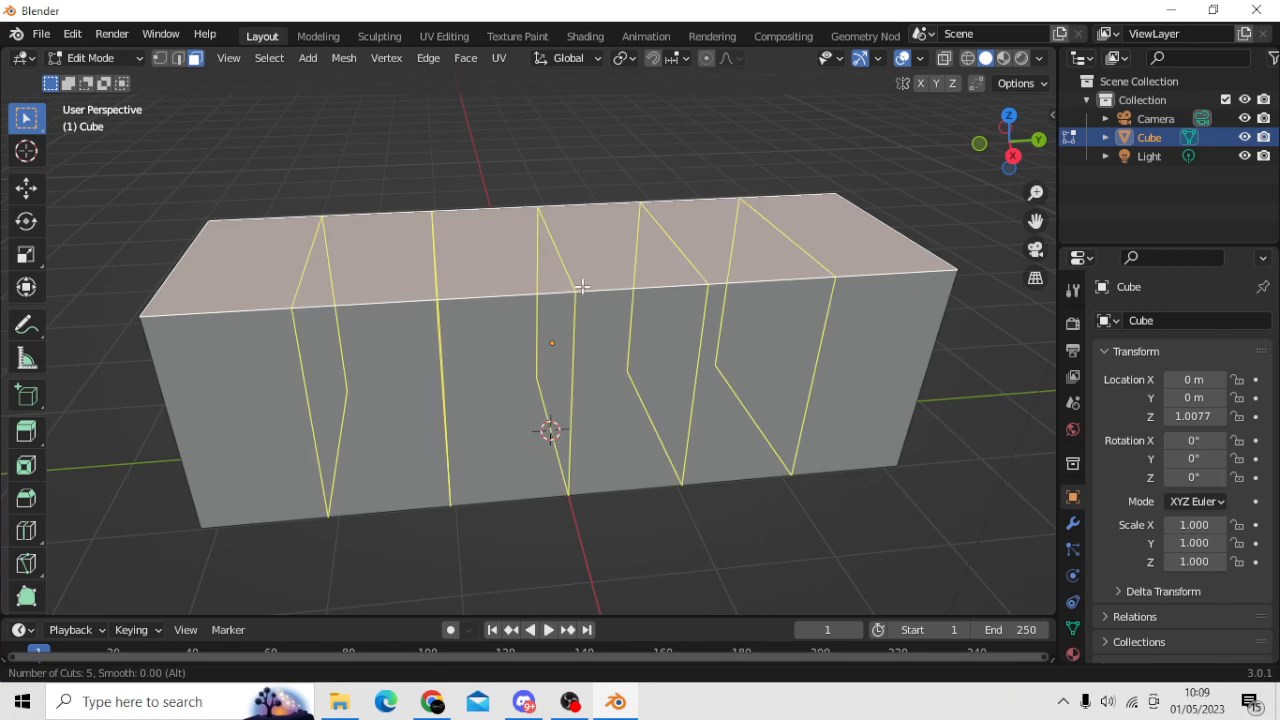
{"action": "scroll", "coordinate": [581, 286], "scroll_direction": "up", "scroll_amount": 10}
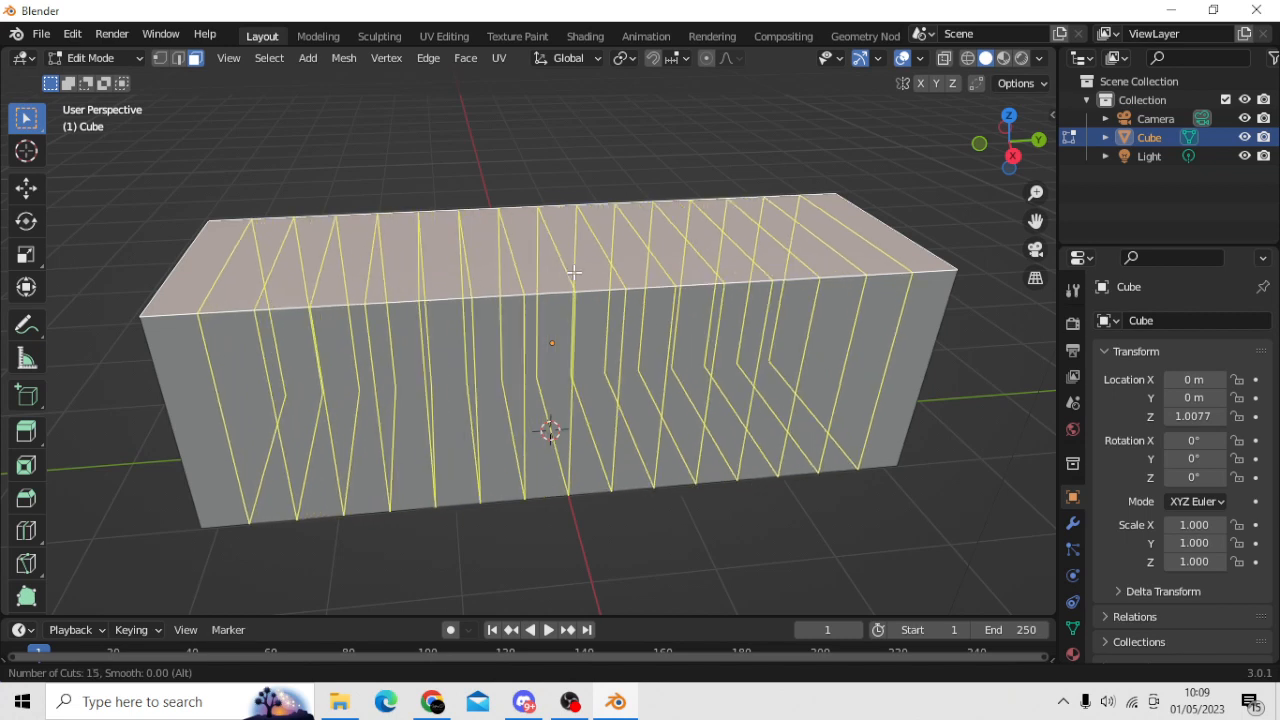
{"action": "scroll", "coordinate": [570, 268], "scroll_direction": "down", "scroll_amount": 14}
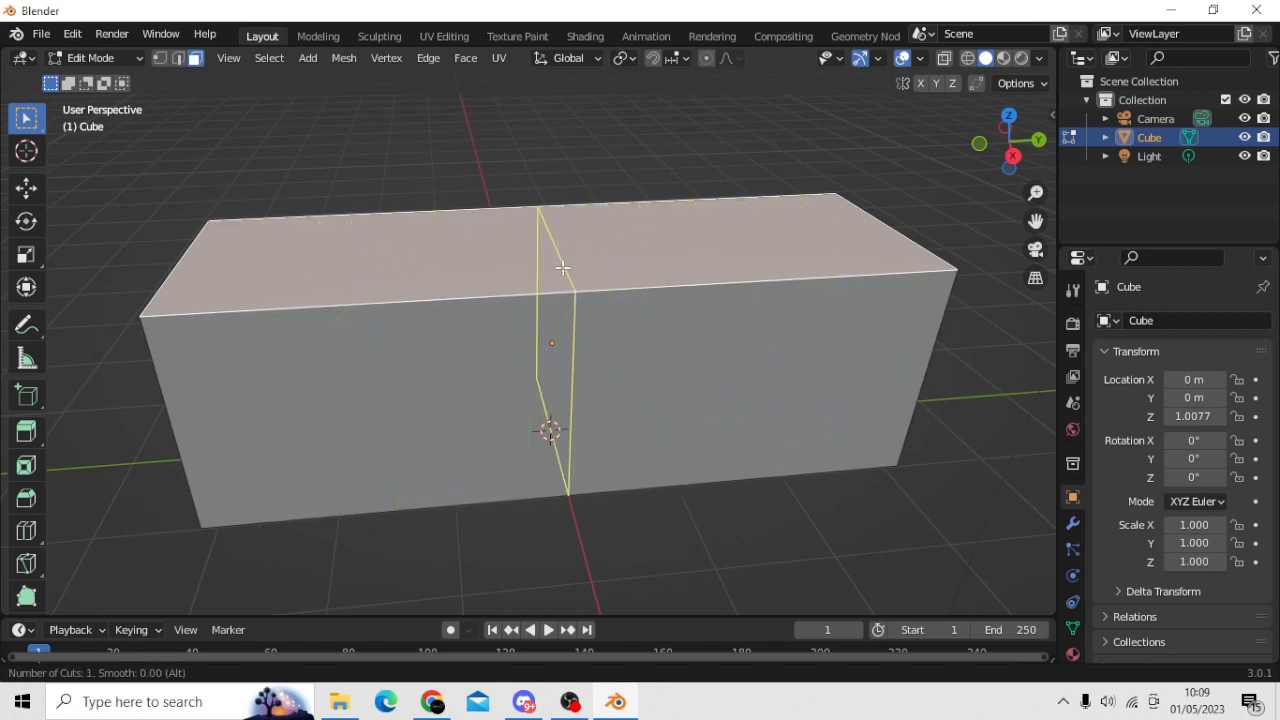
{"action": "scroll", "coordinate": [563, 268], "scroll_direction": "up", "scroll_amount": 3}
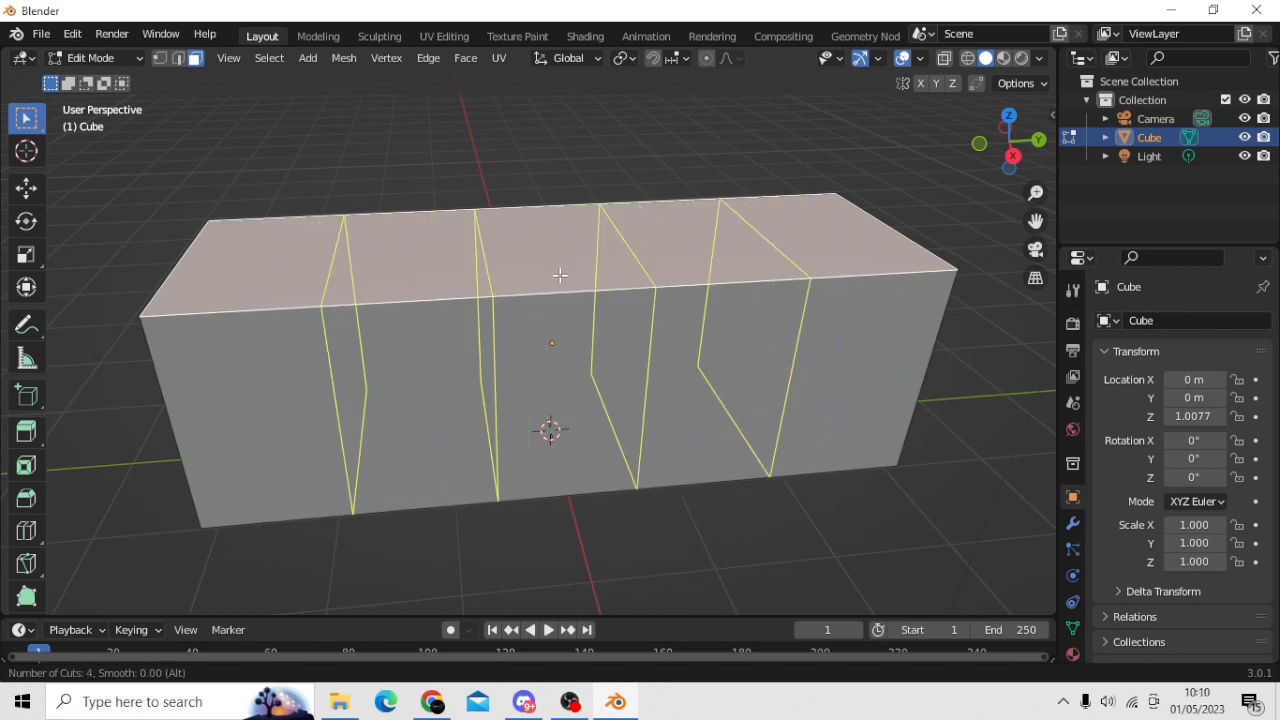
{"action": "scroll", "coordinate": [560, 273], "scroll_direction": "up", "scroll_amount": 6}
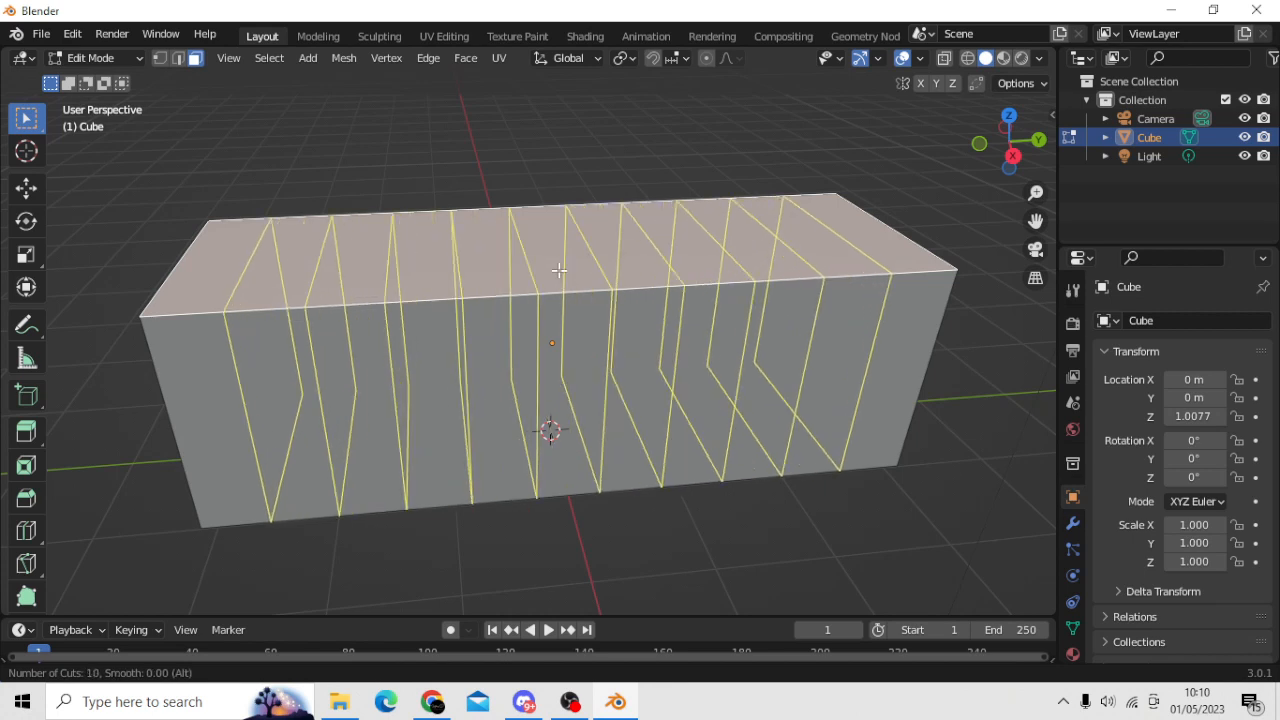
{"action": "scroll", "coordinate": [559, 270], "scroll_direction": "up", "scroll_amount": 3}
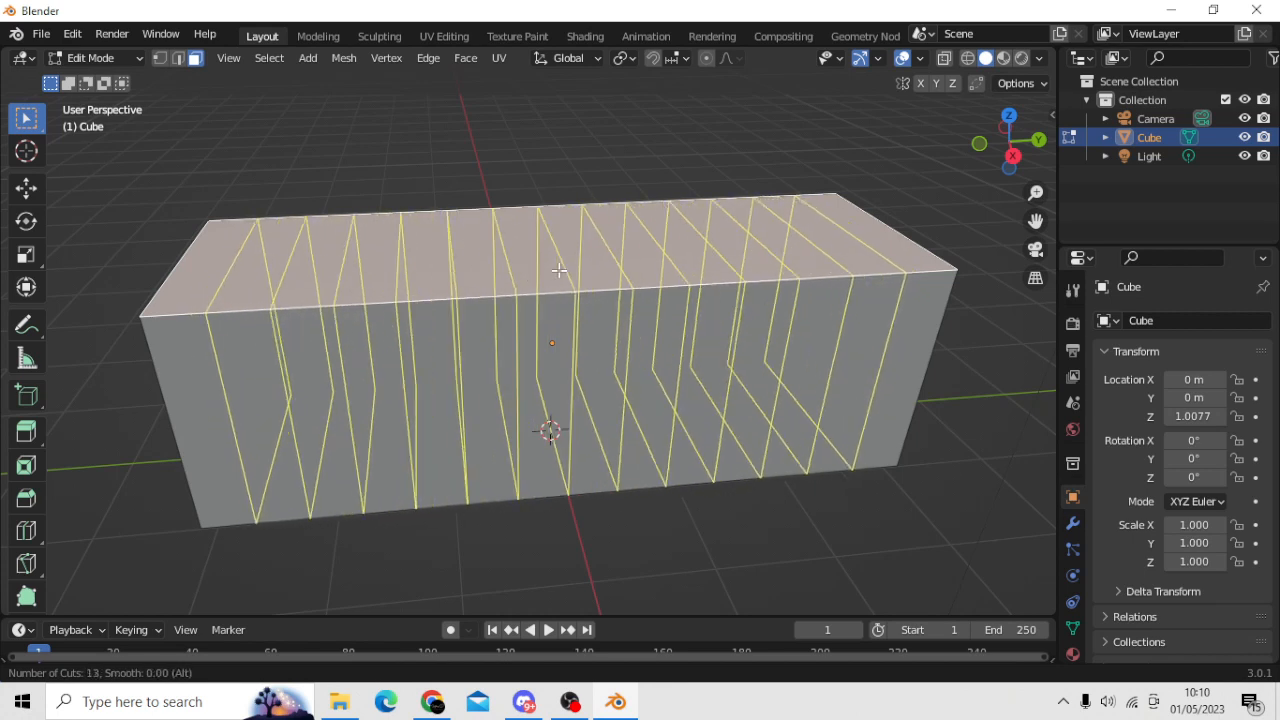
{"action": "scroll", "coordinate": [559, 270], "scroll_direction": "up", "scroll_amount": 2}
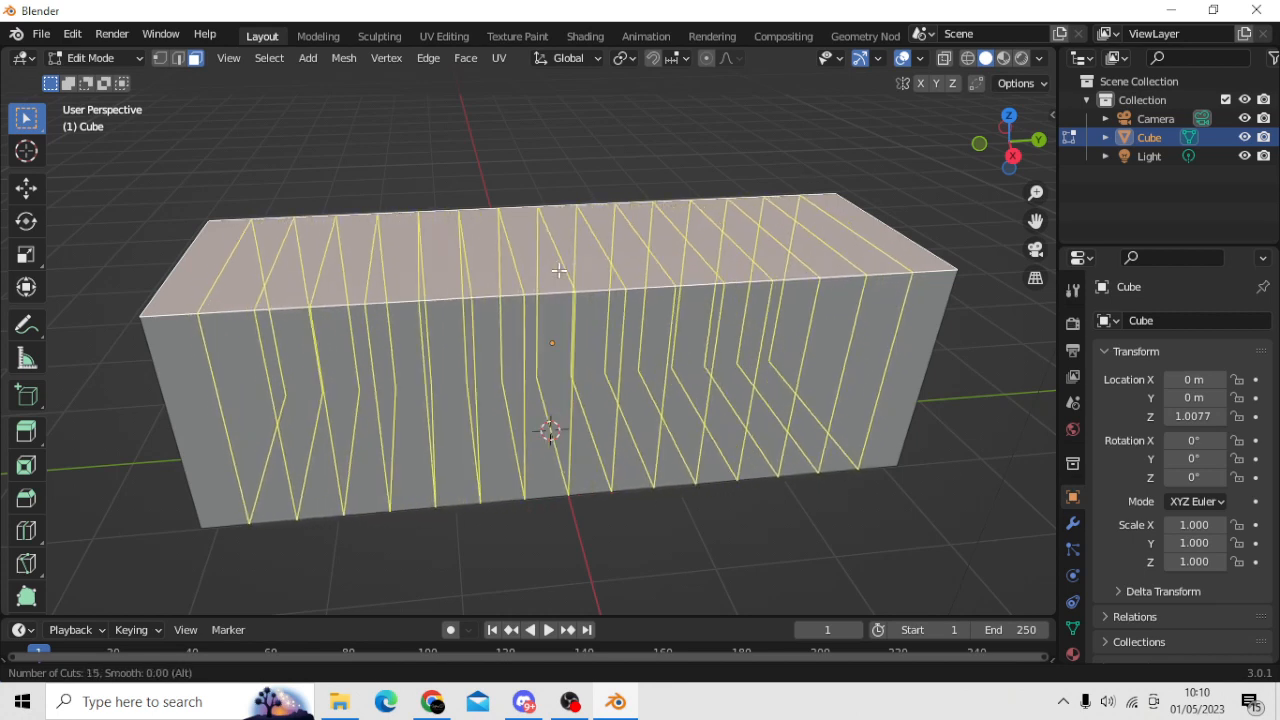
{"action": "left_click", "coordinate": [557, 265]}
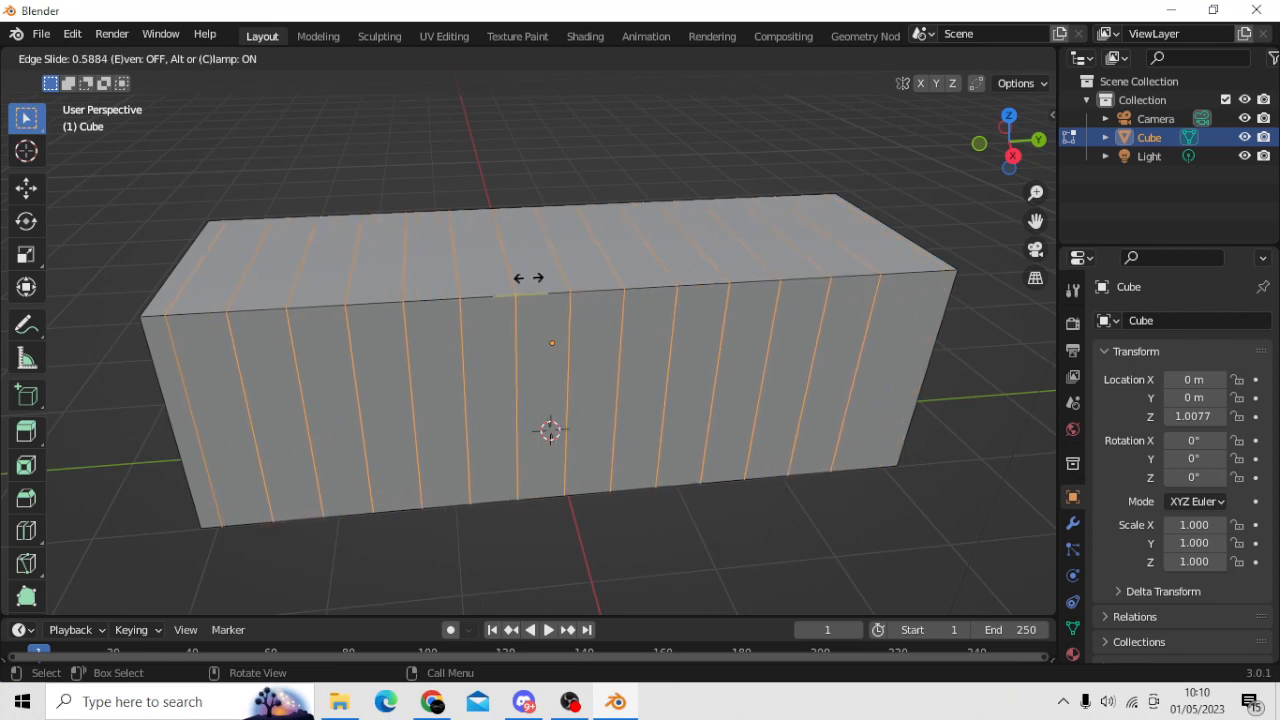
{"action": "left_click", "coordinate": [529, 278]}
Undo the 15 crosswise loop cuts on the box
{"action": "middle_click_drag", "start_coordinate": [626, 205], "coordinate": [647, 256]}
{"action": "key", "text": "ctrl+z"}
{"action": "key", "text": "ctrl+z"}
{"action": "key", "text": "ctrl+z"}
{"action": "key", "text": "ctrl+z"}
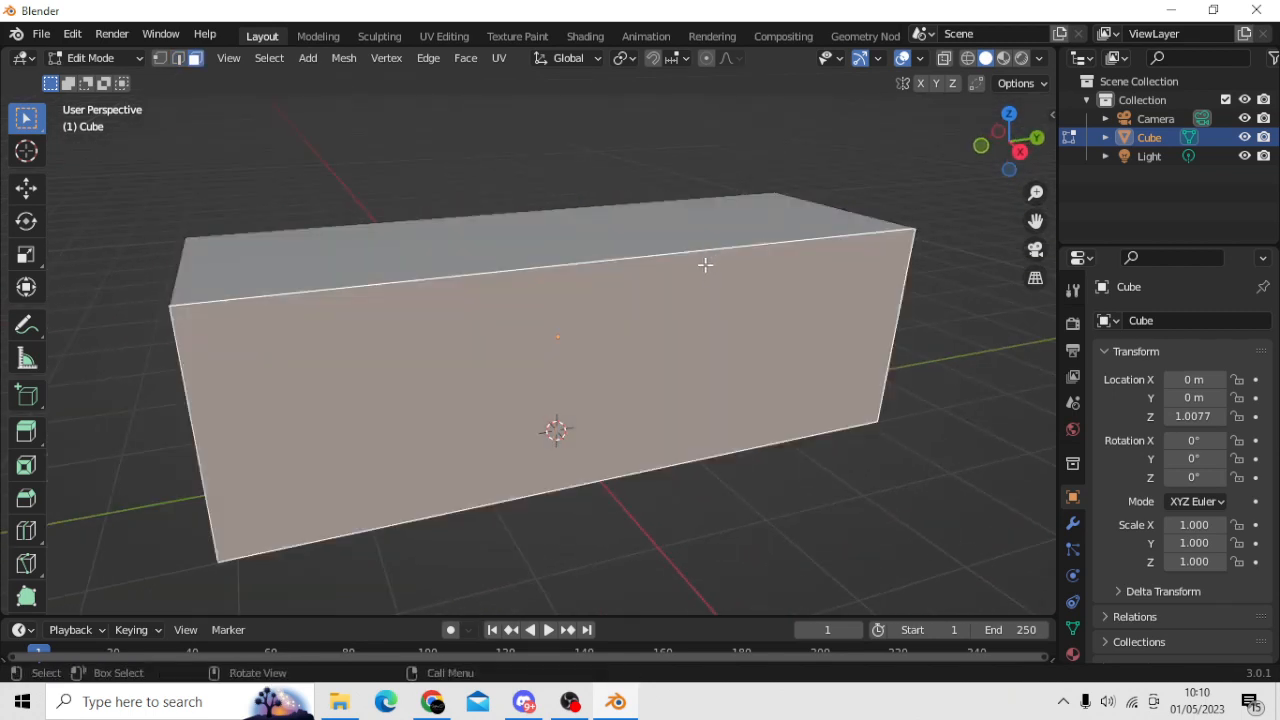
Delete the box in Object Mode and add a new 2 m mesh cube at the world origin
{"action": "key", "text": "Tab"}
{"action": "key", "text": "Delete"}
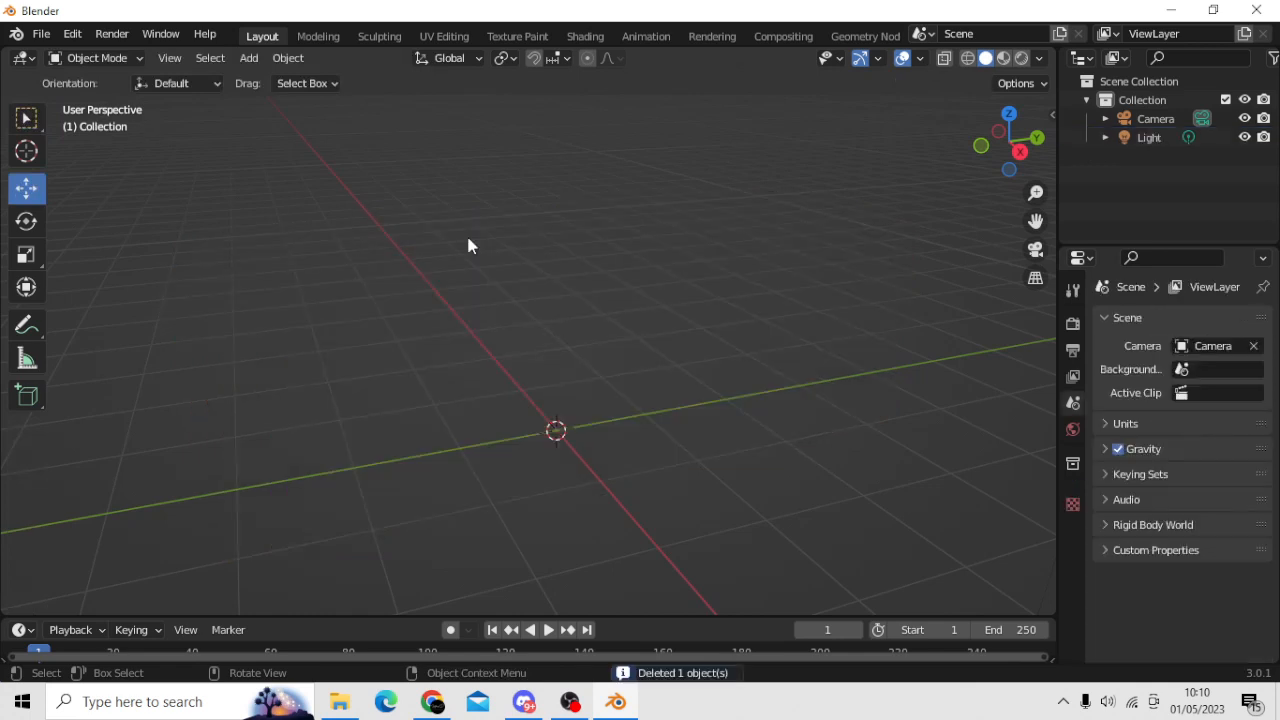
{"action": "key", "text": "shift+a"}
{"action": "mouse_move", "coordinate": [468, 240]}
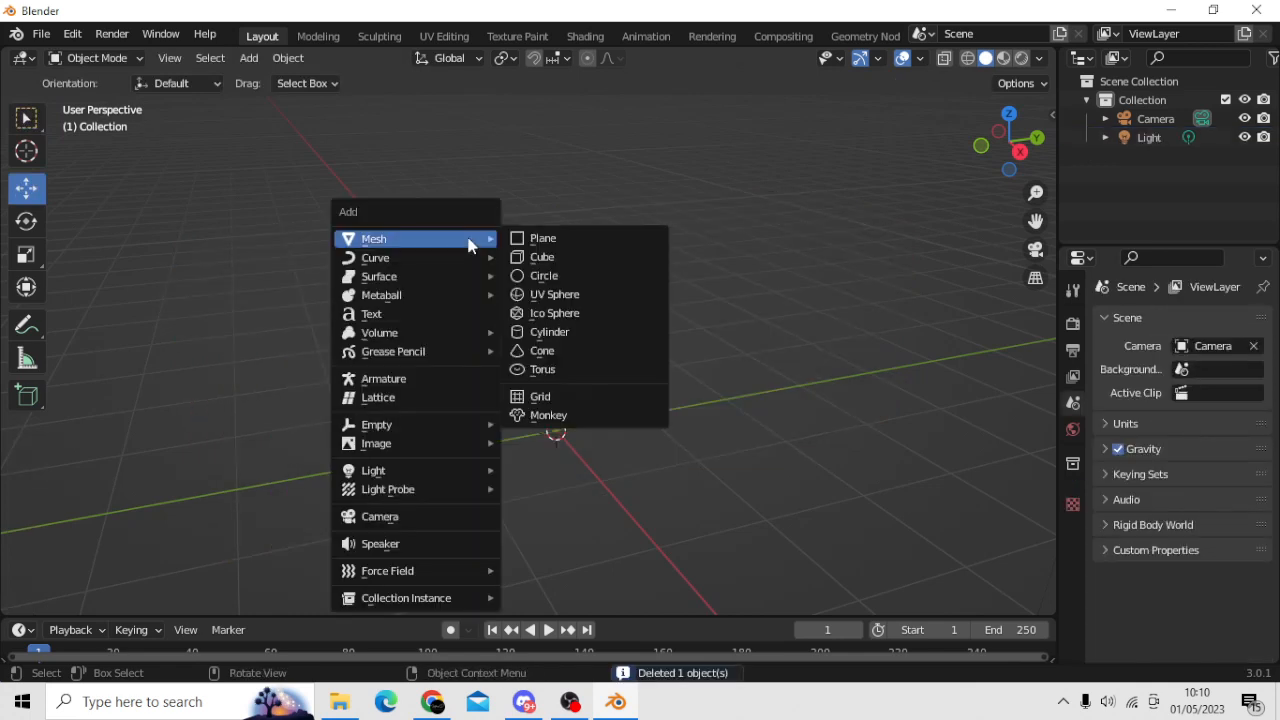
{"action": "left_click", "coordinate": [541, 257]}
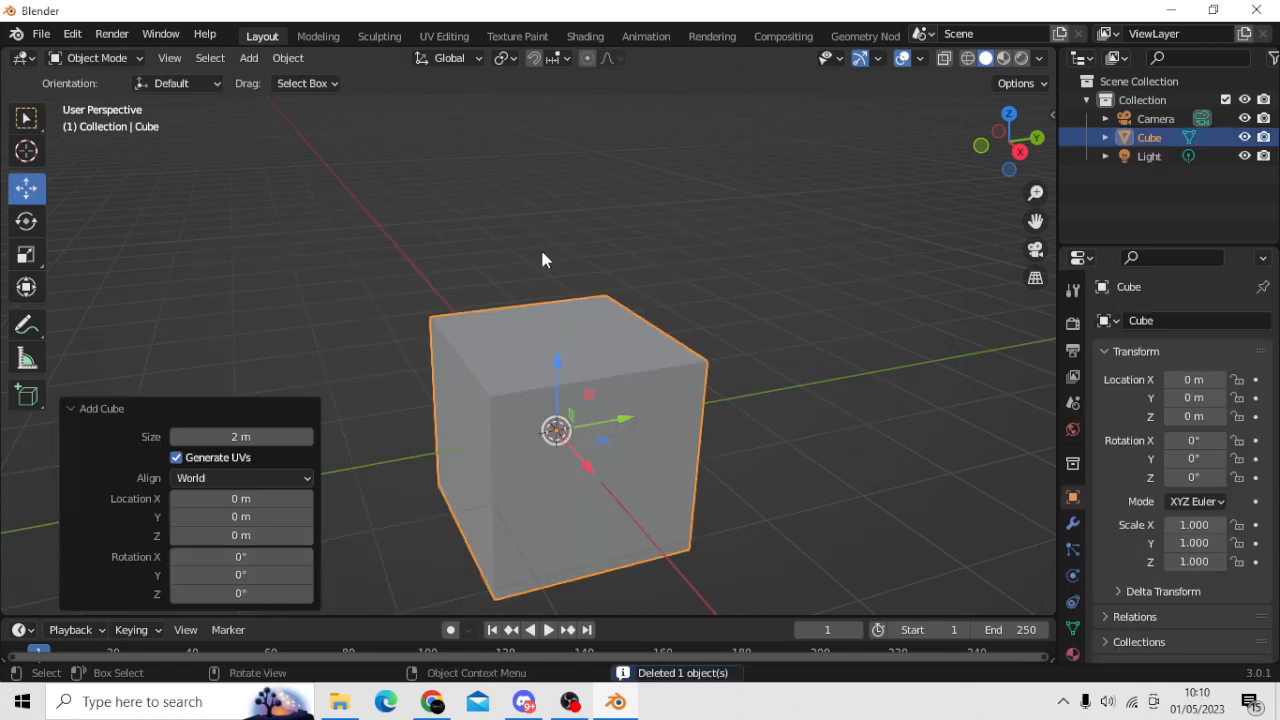
Raise the new cube about 1.38 m along the Z axis
{"action": "left_click", "coordinate": [1018, 153]}
{"action": "left_click_drag", "start_coordinate": [546, 352], "coordinate": [546, 211]}
{"action": "middle_click_drag", "start_coordinate": [560, 215], "coordinate": [639, 278]}
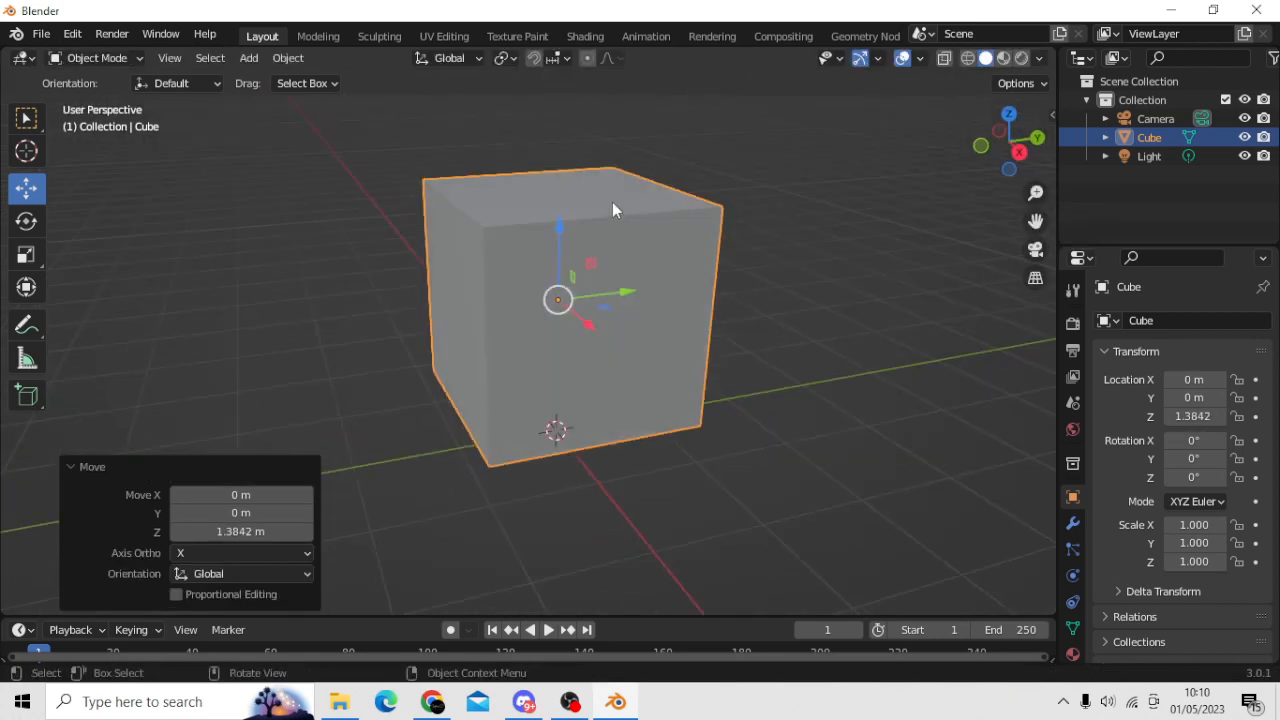
Select the cube's bottom face in Edit Mode and move it up along Z to leave a thin slab
{"action": "key", "text": "Tab"}
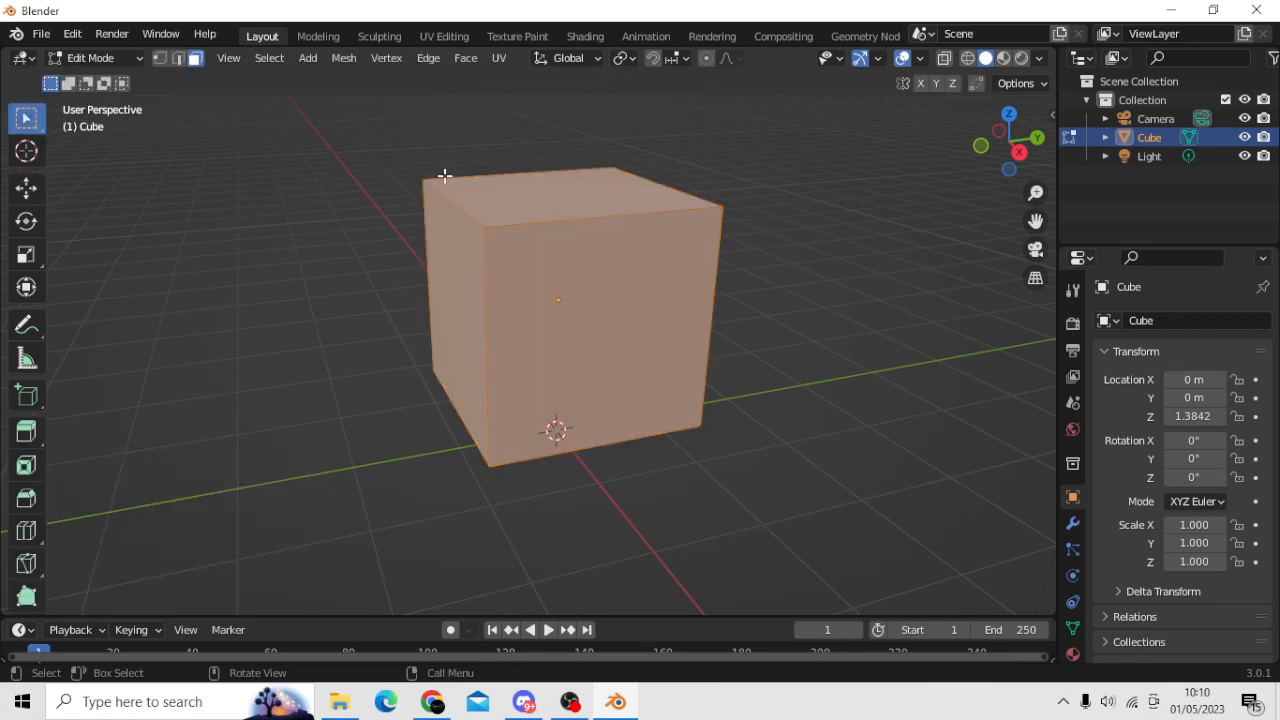
{"action": "left_click", "coordinate": [523, 203]}
{"action": "middle_click_drag", "start_coordinate": [637, 360], "coordinate": [598, 235]}
{"action": "left_click", "coordinate": [574, 364]}
{"action": "middle_click_drag", "start_coordinate": [602, 318], "coordinate": [540, 328]}
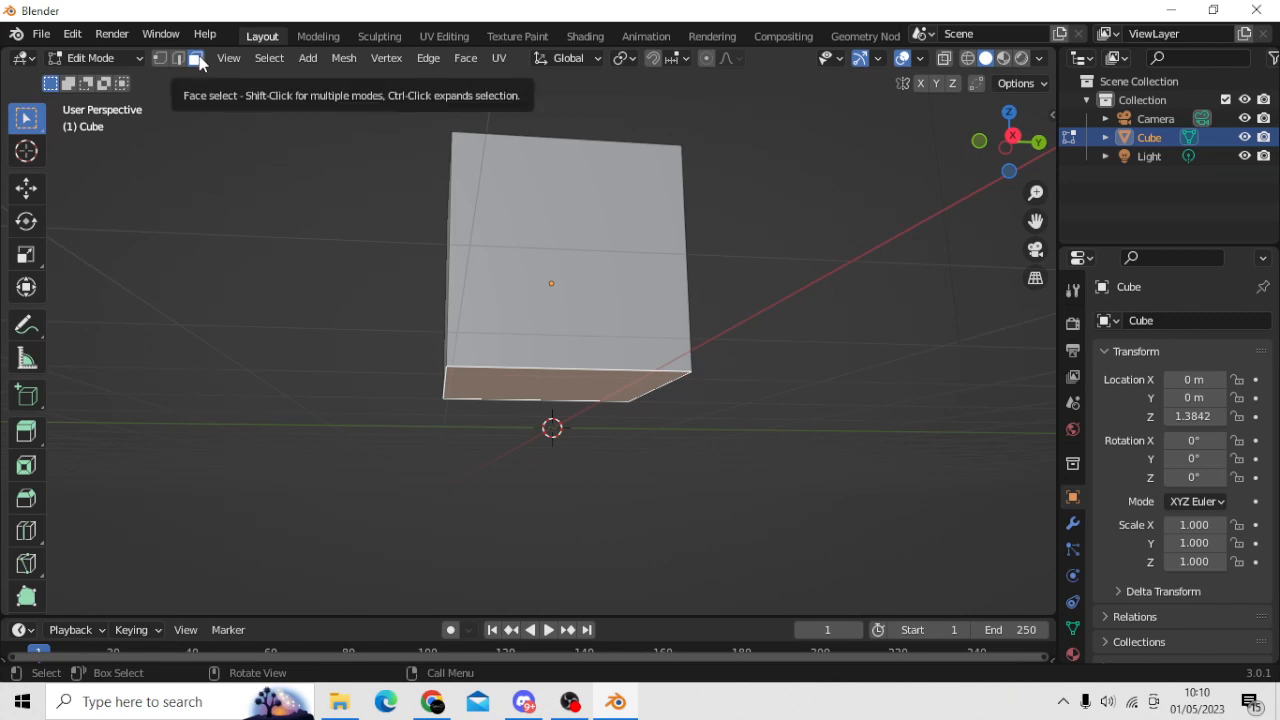
{"action": "left_click", "coordinate": [26, 189]}
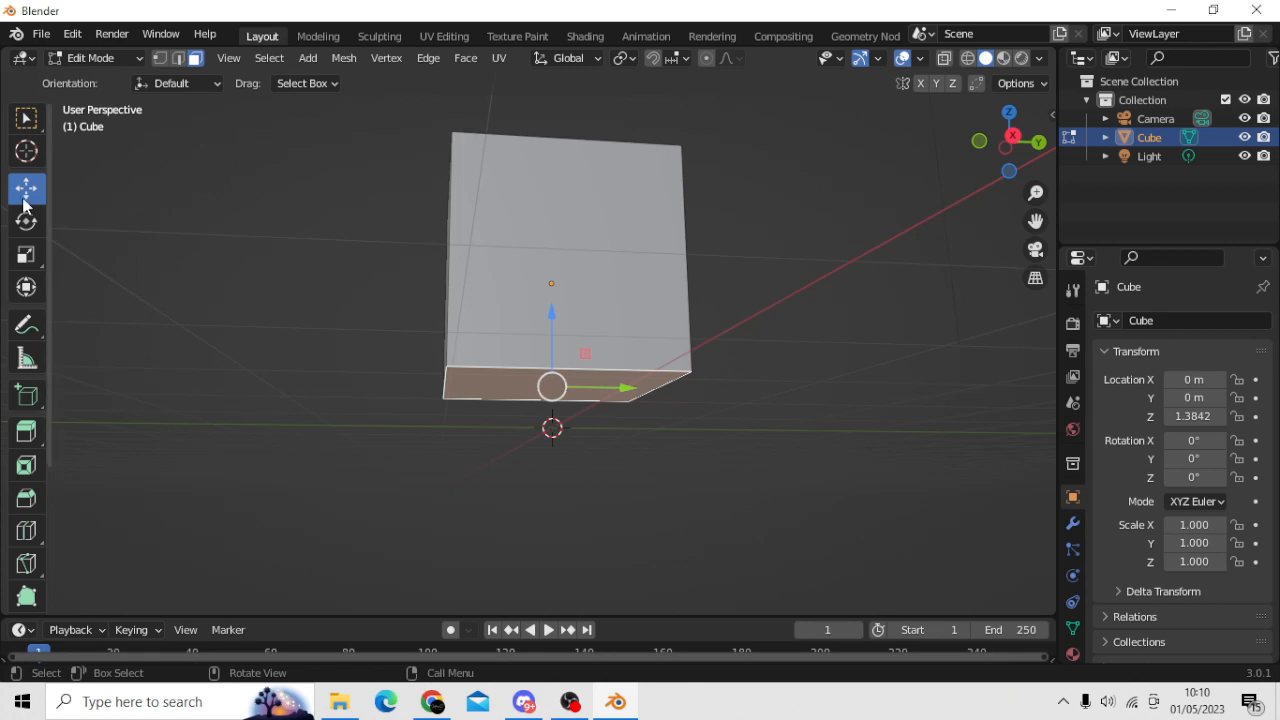
{"action": "left_click_drag", "start_coordinate": [552, 312], "coordinate": [548, 134]}
{"action": "left_click", "coordinate": [561, 197]}
{"action": "left_click", "coordinate": [540, 283]}
Add two evenly spaced loop cuts running parallel to the Y axis across the slab, with a slide factor of 0
{"action": "middle_click_drag", "start_coordinate": [606, 215], "coordinate": [615, 293]}
{"action": "scroll", "coordinate": [570, 234], "scroll_direction": "up", "scroll_amount": 2}
{"action": "left_click", "coordinate": [523, 198]}
{"action": "middle_click_drag", "start_coordinate": [613, 196], "coordinate": [620, 270], "text": "shift"}
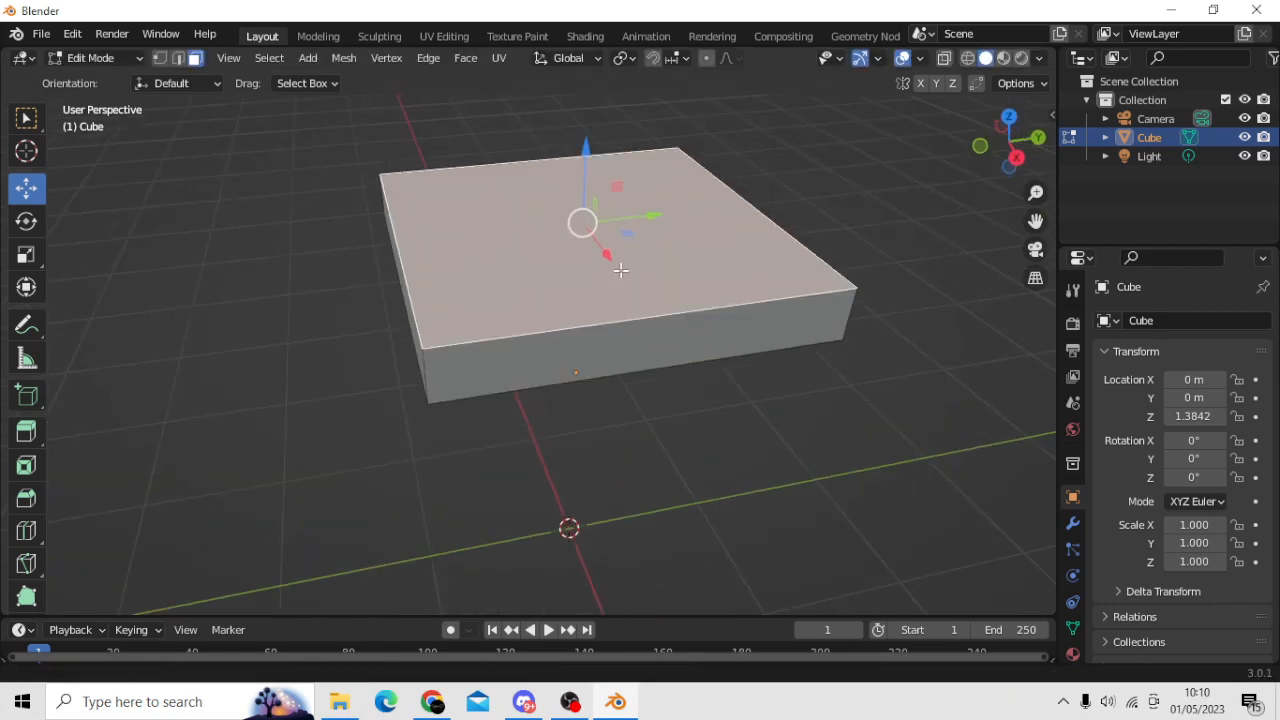
{"action": "key", "text": "ctrl+r"}
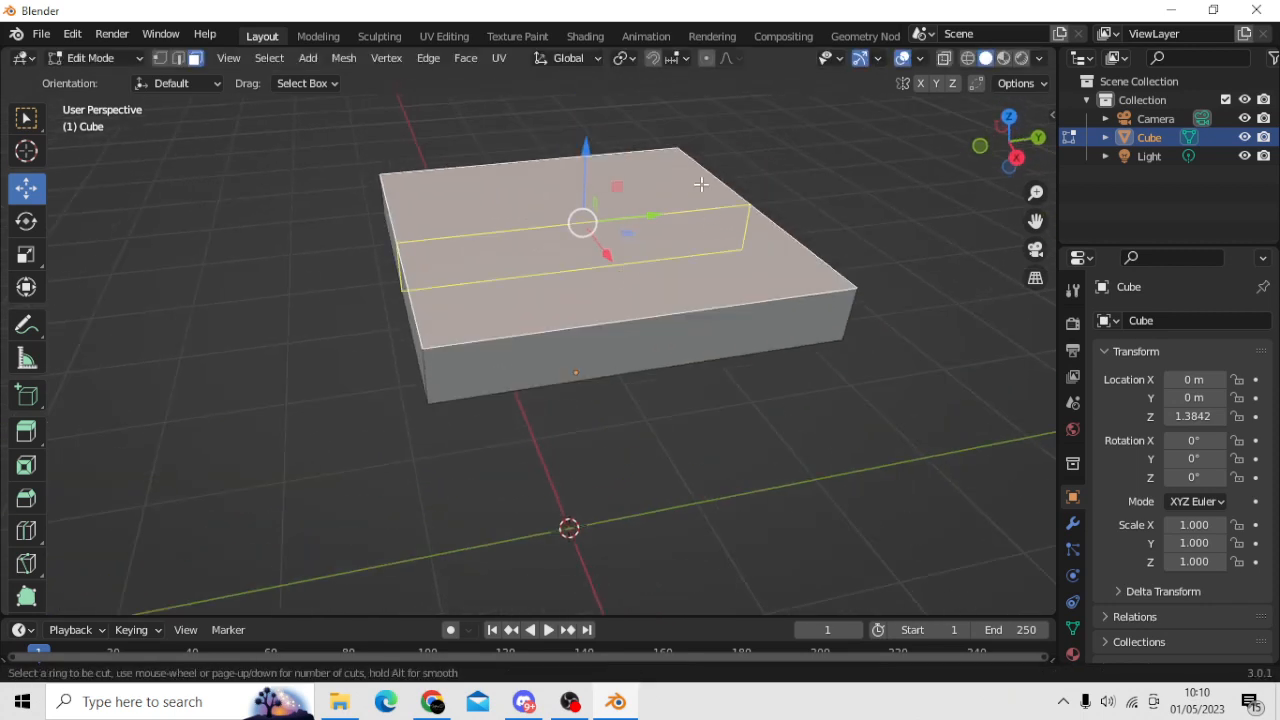
{"action": "scroll", "coordinate": [685, 189], "scroll_direction": "up", "scroll_amount": 1}
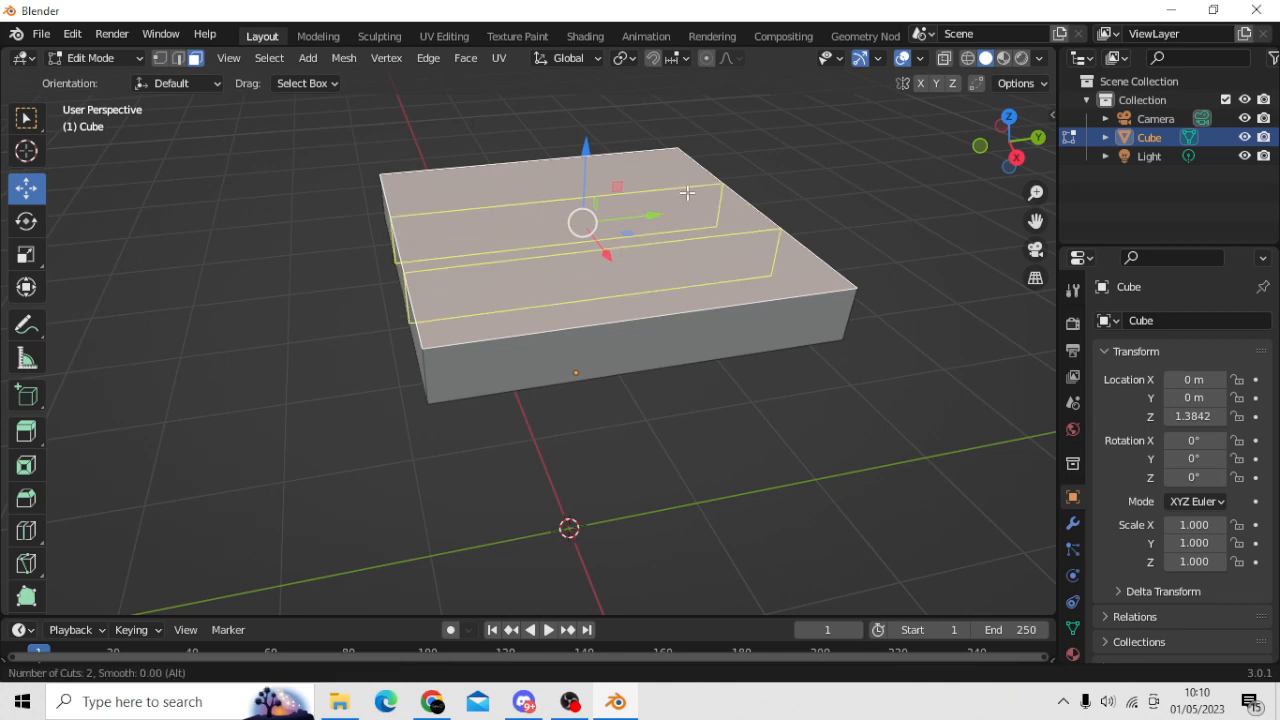
{"action": "left_click", "coordinate": [687, 192]}
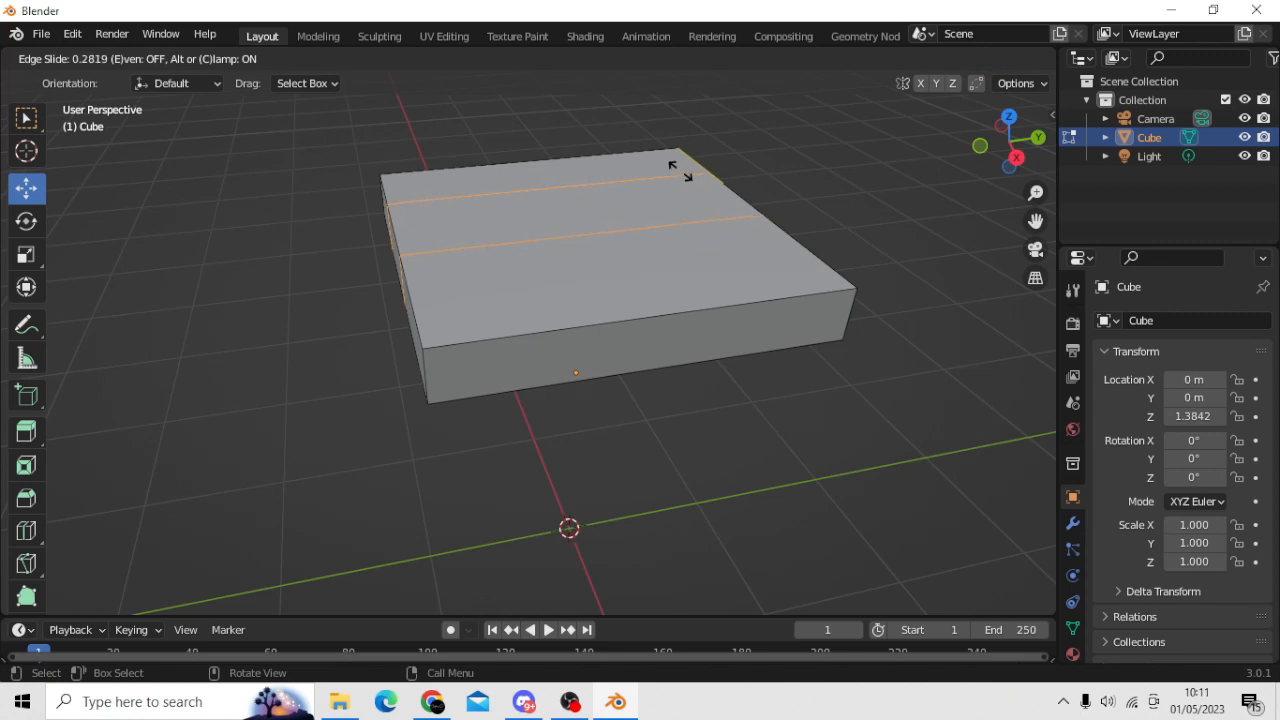
{"action": "right_click", "coordinate": [678, 179]}
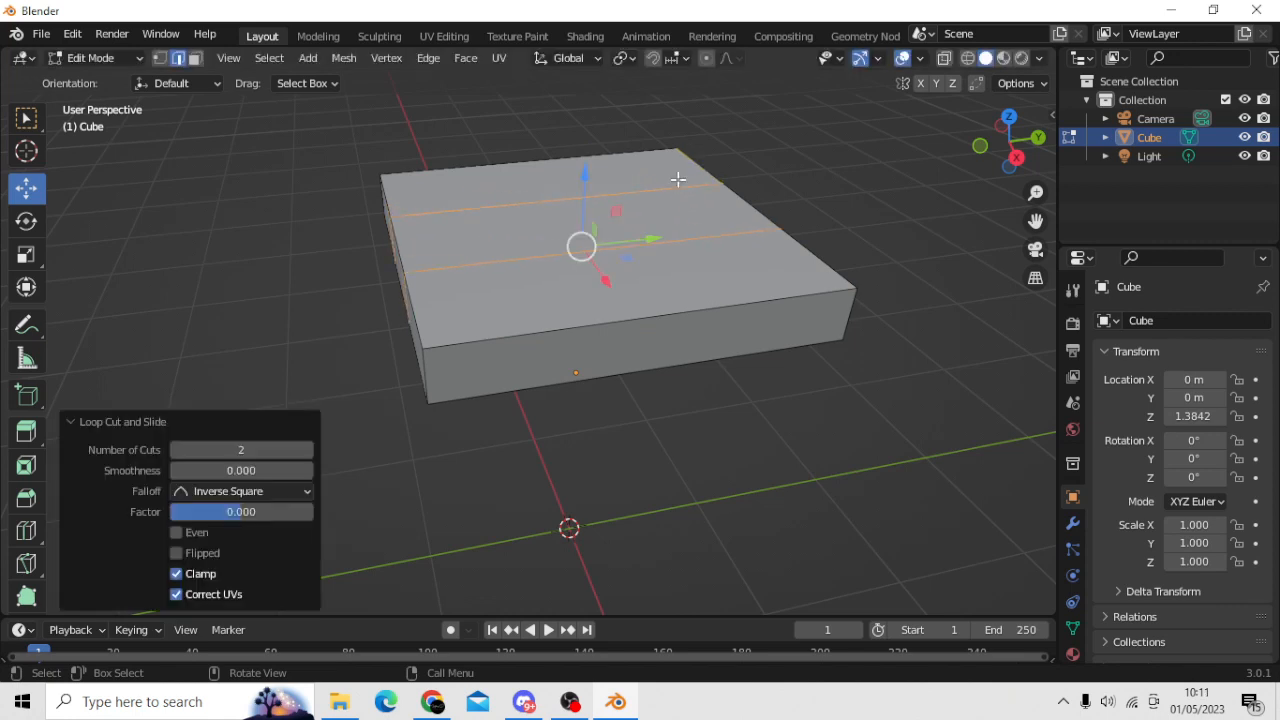
Scale the two new edge loops apart along X by about 2.03, toward the slab's outer edges
{"action": "middle_click_drag", "start_coordinate": [678, 179], "coordinate": [736, 240]}
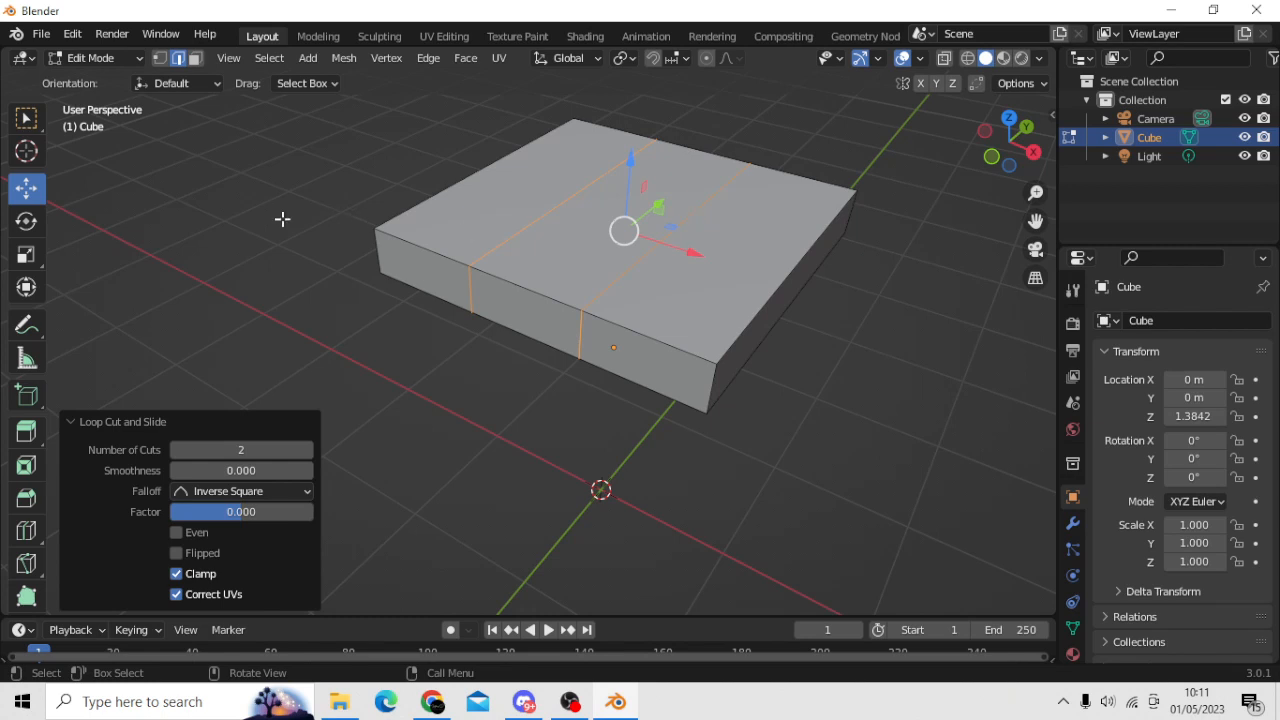
{"action": "left_click", "coordinate": [26, 254]}
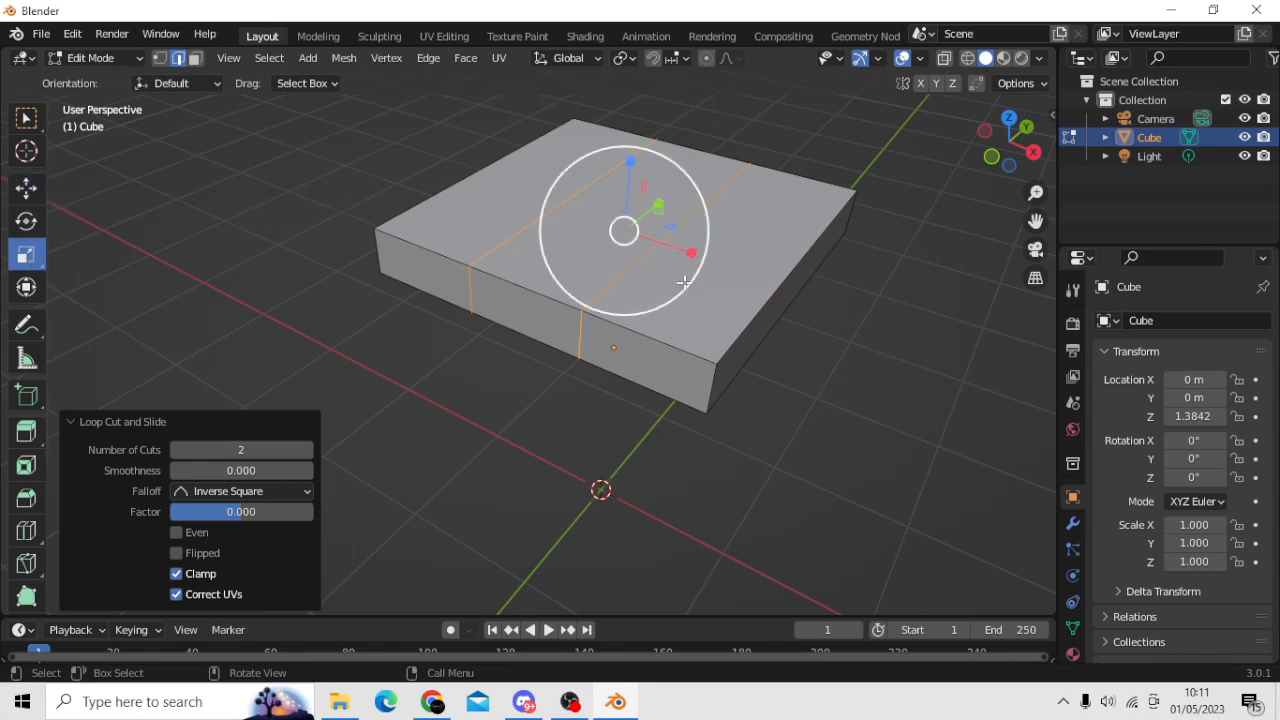
{"action": "left_click_drag", "start_coordinate": [697, 253], "coordinate": [775, 264]}
Add two loop cuts running parallel to the X axis across the slab, with a slide factor of 0
{"action": "middle_click_drag", "start_coordinate": [820, 260], "coordinate": [703, 273]}
{"action": "key", "text": "ctrl+r"}
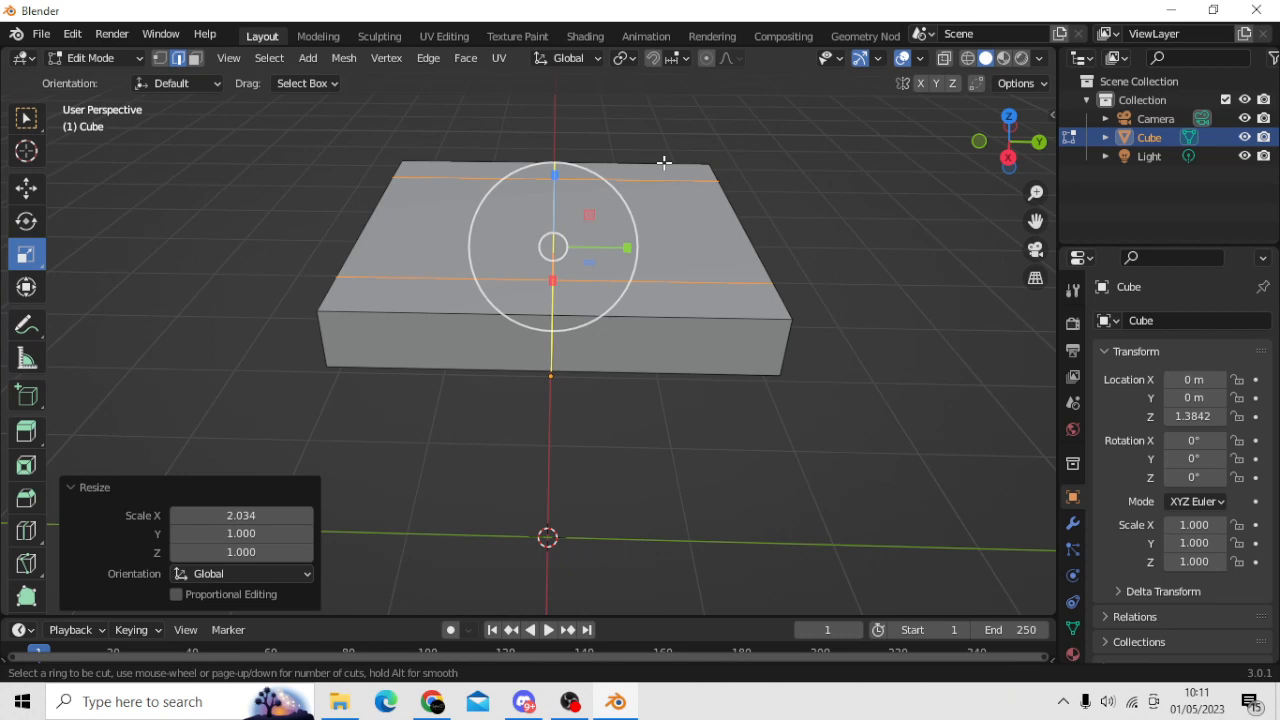
{"action": "scroll", "coordinate": [663, 162], "scroll_direction": "up", "scroll_amount": 1}
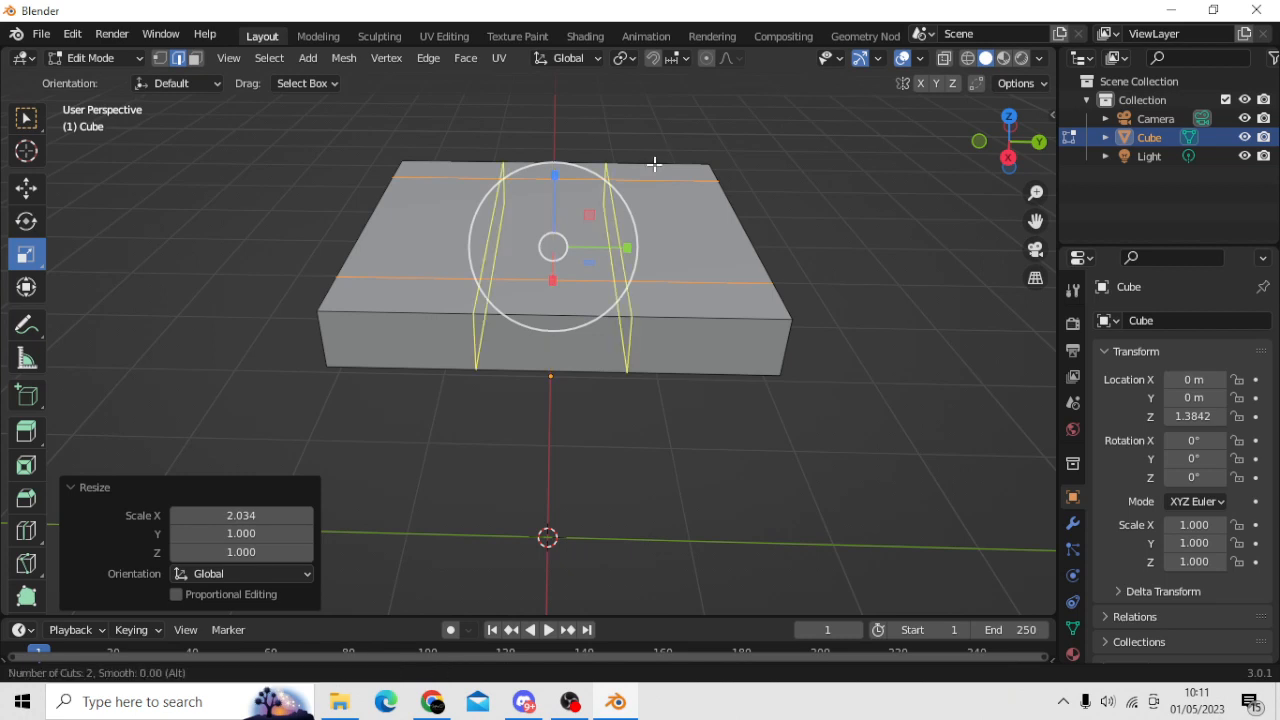
{"action": "left_click", "coordinate": [654, 163]}
{"action": "right_click", "coordinate": [610, 169]}
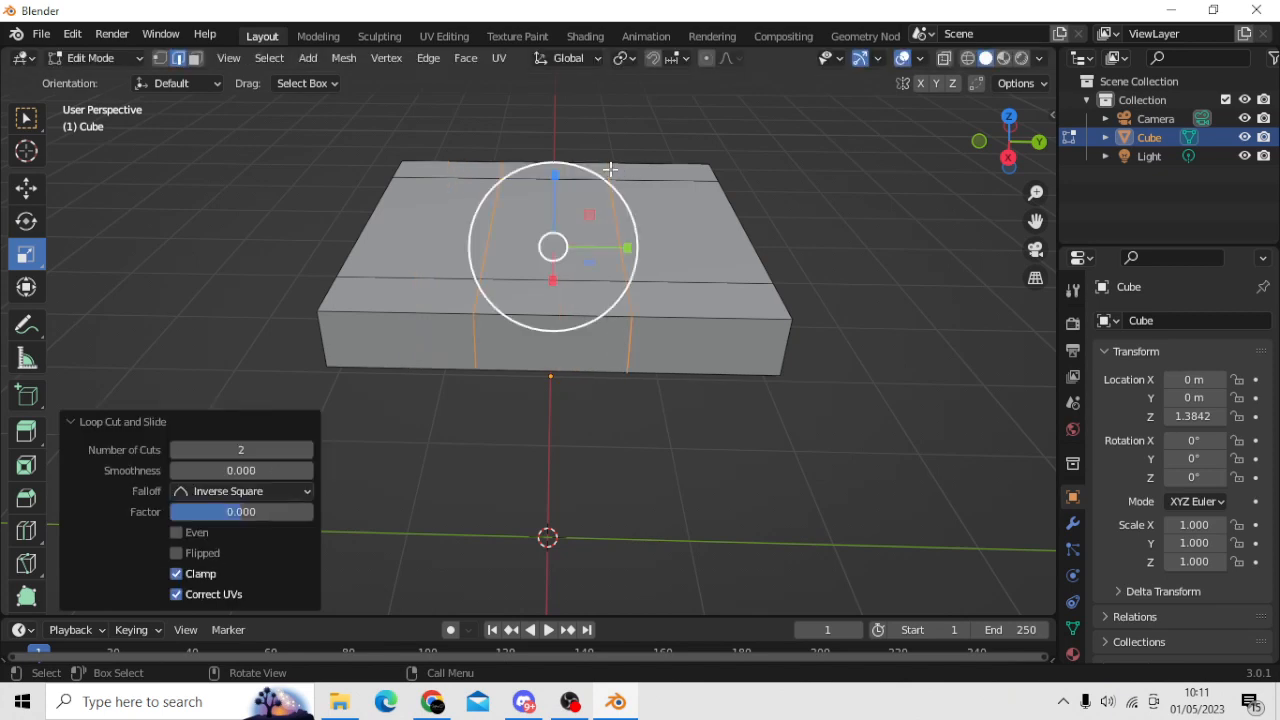
Scale the two X-parallel edge loops apart along Y by about 2.11
{"action": "key", "text": "s"}
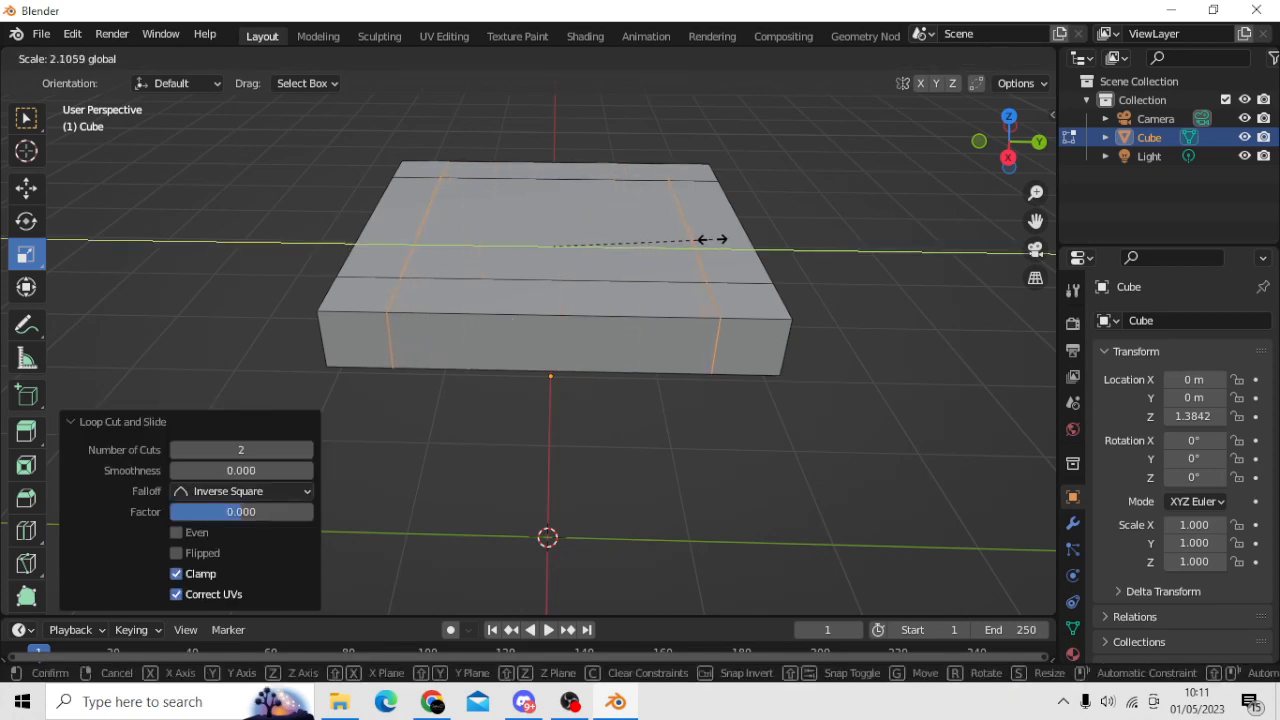
{"action": "key", "text": "y"}
{"action": "left_click", "coordinate": [712, 239]}
{"action": "middle_click_drag", "start_coordinate": [669, 280], "coordinate": [712, 261]}
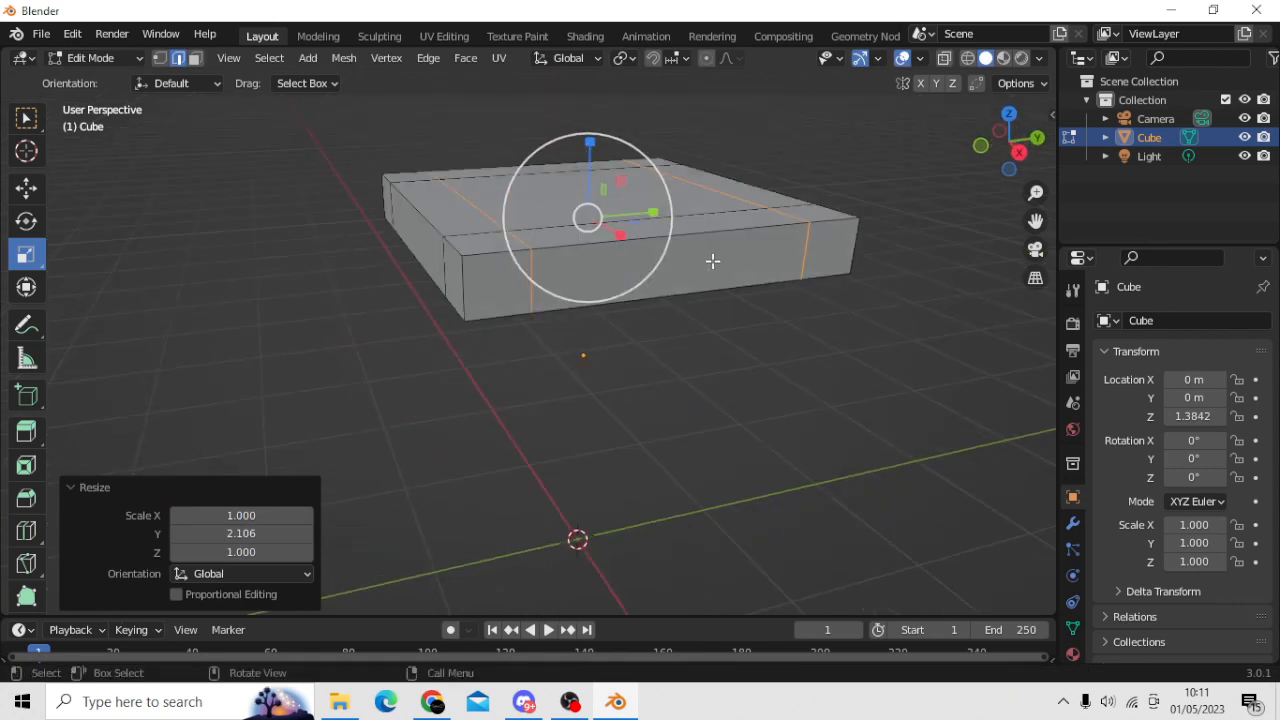
In face select mode, select the three narrow top faces along the slab's positive Y edge
{"action": "left_click", "coordinate": [195, 60]}
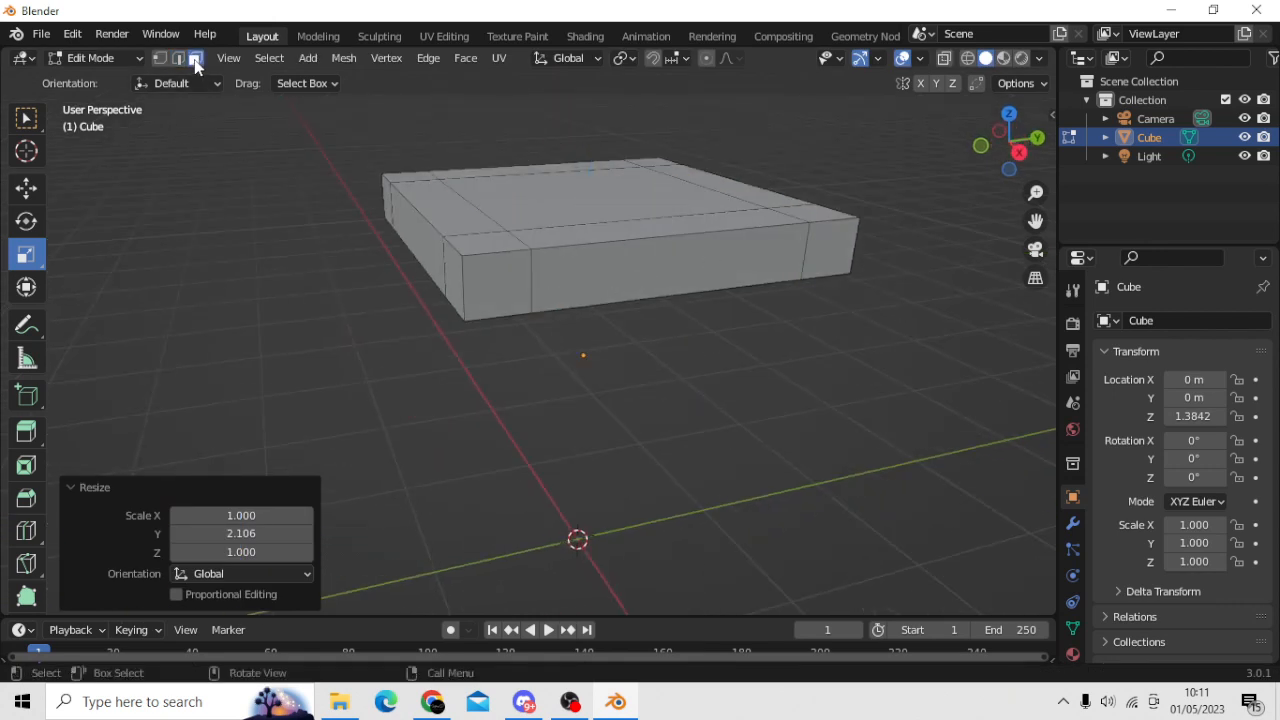
{"action": "middle_click_drag", "start_coordinate": [677, 189], "coordinate": [626, 217], "text": "shift"}
{"action": "left_click", "coordinate": [26, 119]}
{"action": "left_click", "coordinate": [620, 204]}
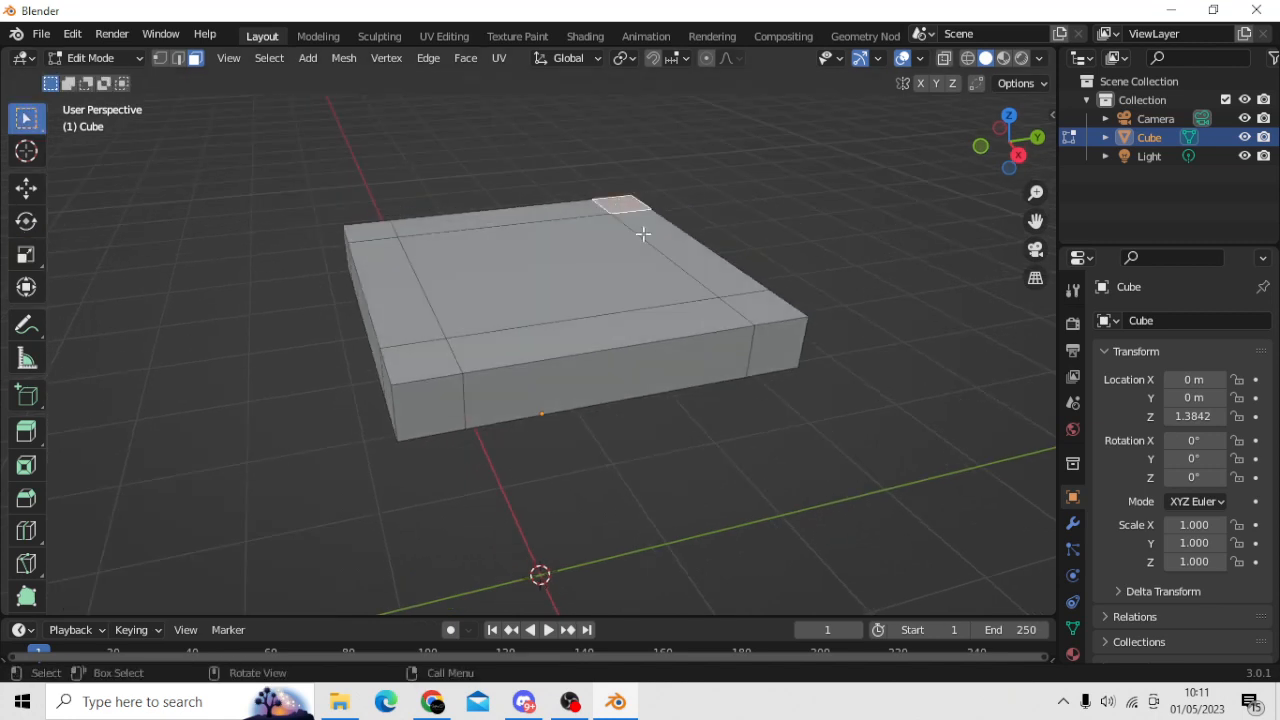
{"action": "left_click", "coordinate": [682, 252], "text": "shift"}
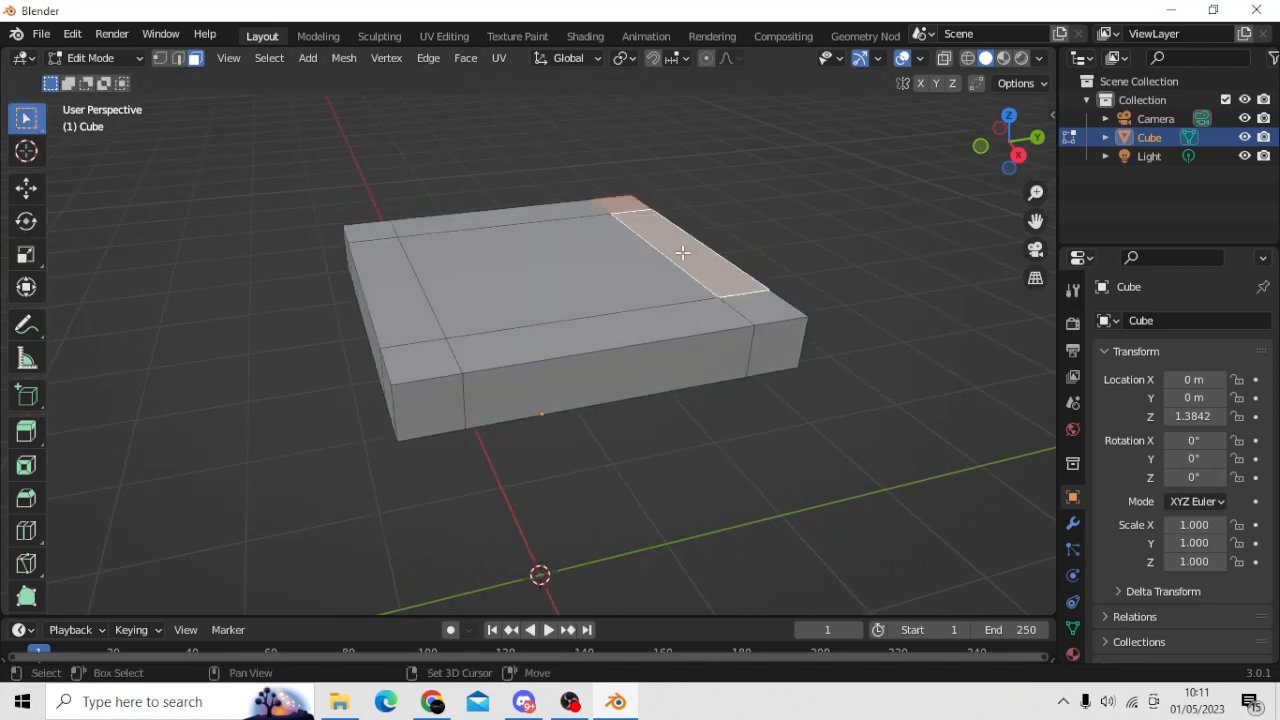
{"action": "left_click", "coordinate": [759, 312], "text": "shift"}
Add the four corner faces on the slab's underside to the selection
{"action": "middle_click_drag", "start_coordinate": [643, 343], "coordinate": [650, 222]}
{"action": "left_click", "coordinate": [617, 295], "text": "shift"}
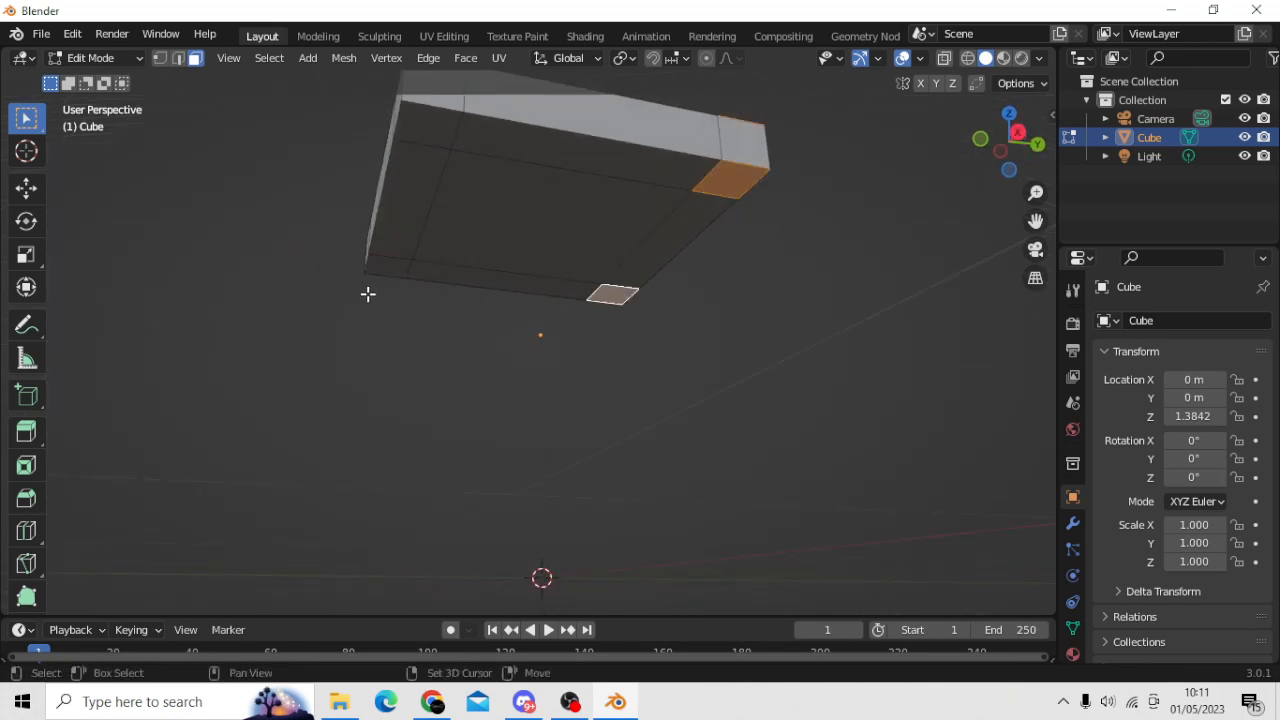
{"action": "left_click", "coordinate": [388, 265], "text": "shift"}
{"action": "left_click", "coordinate": [422, 134], "text": "shift"}
Extrude the selected faces about 1.19 m with Extrude Individual to form the chair's backrest and four legs
{"action": "middle_click_drag", "start_coordinate": [671, 203], "coordinate": [685, 309]}
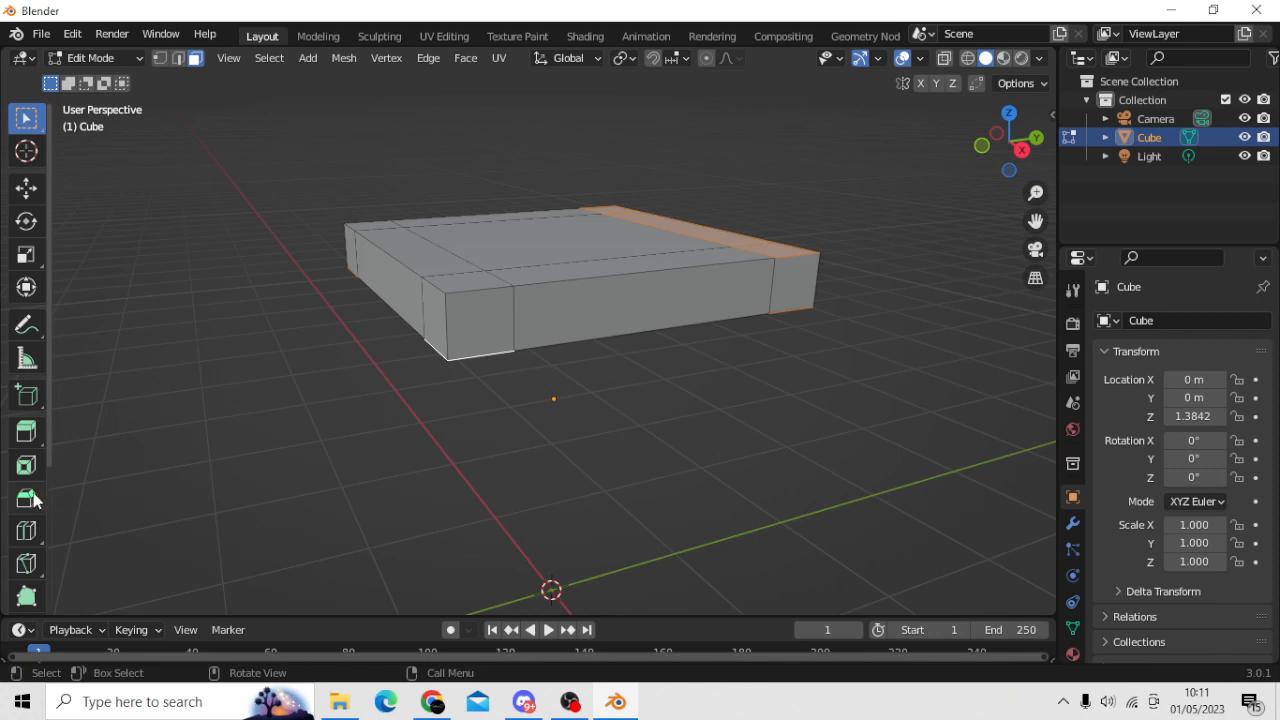
{"action": "left_click_drag", "start_coordinate": [28, 443], "coordinate": [152, 545]}
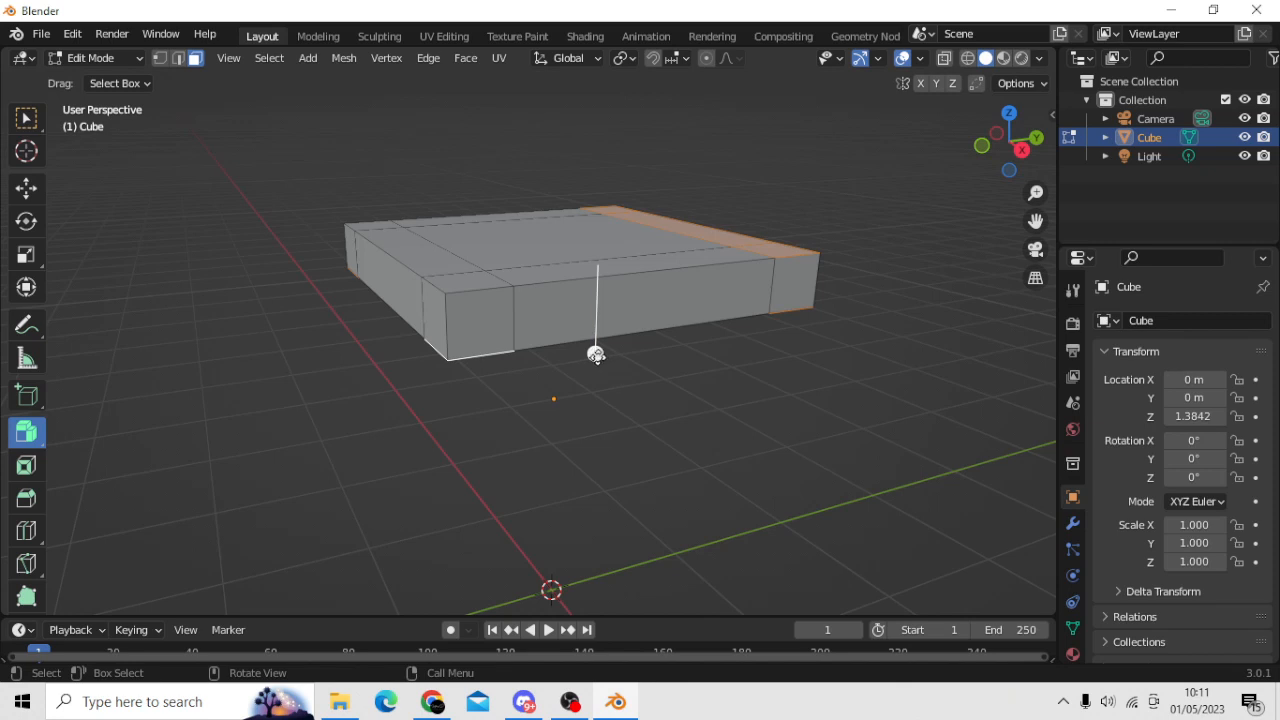
{"action": "left_click_drag", "start_coordinate": [596, 355], "coordinate": [593, 262]}
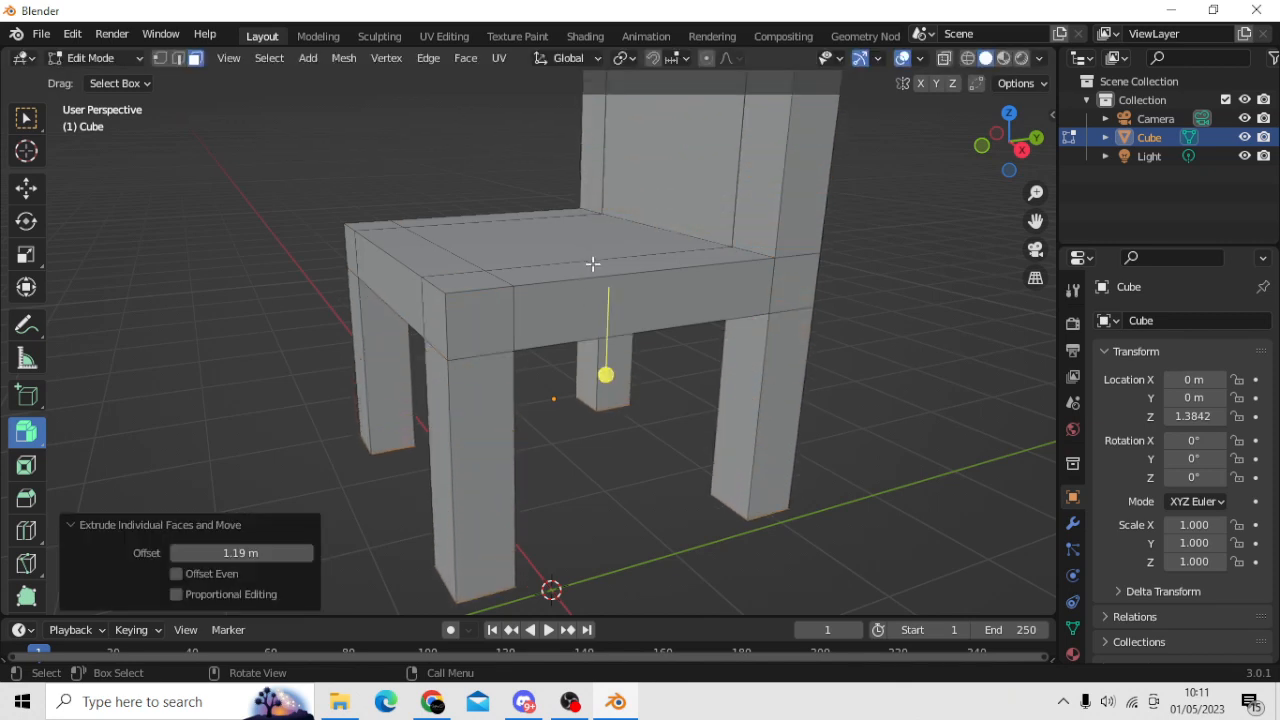
Extrude the ends of the legs and backrest individually by a further 0.67 m and return to the box selection tool
{"action": "middle_click_drag", "start_coordinate": [593, 263], "coordinate": [575, 376]}
{"action": "mouse_move", "coordinate": [571, 373]}
{"action": "left_mouse_down"}
{"action": "mouse_move", "coordinate": [571, 391]}
{"action": "mouse_move", "coordinate": [568, 350]}
{"action": "left_mouse_up"}
{"action": "middle_click_drag", "start_coordinate": [568, 350], "coordinate": [653, 359]}
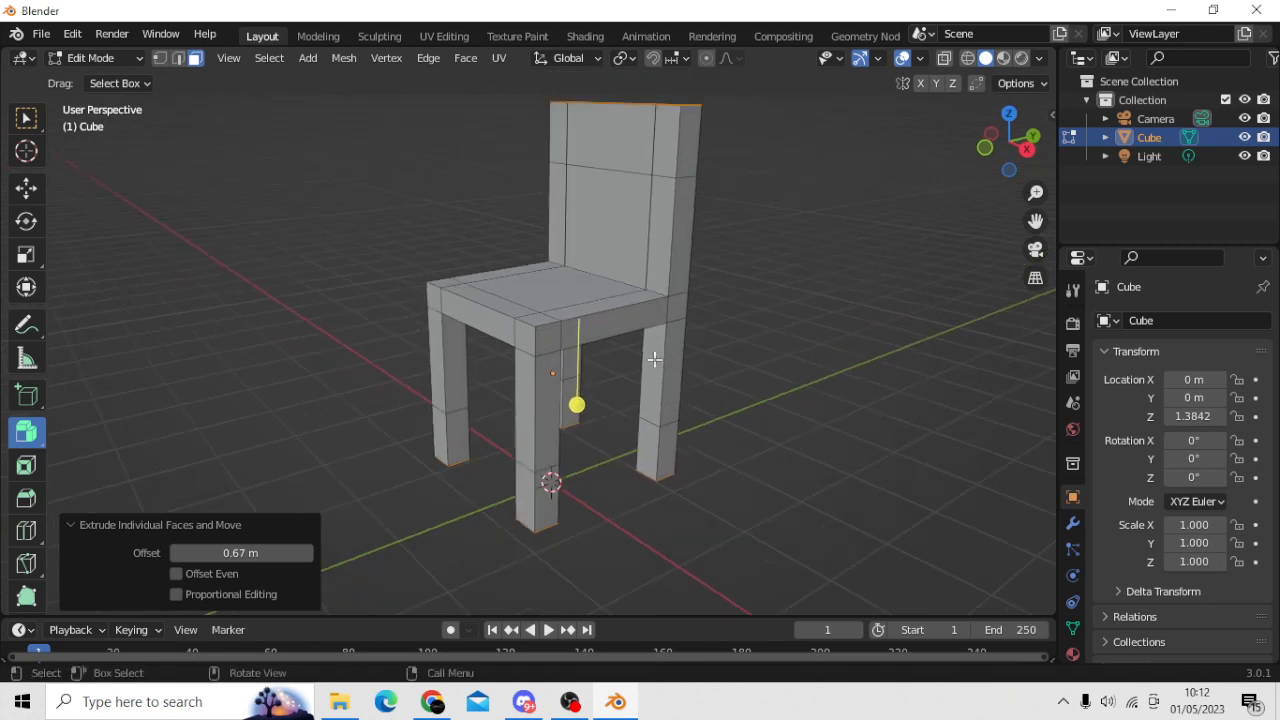
{"action": "mouse_move", "coordinate": [655, 266]}
{"action": "middle_mouse_down"}
{"action": "mouse_move", "coordinate": [629, 263]}
{"action": "mouse_move", "coordinate": [645, 263]}
{"action": "middle_mouse_up"}
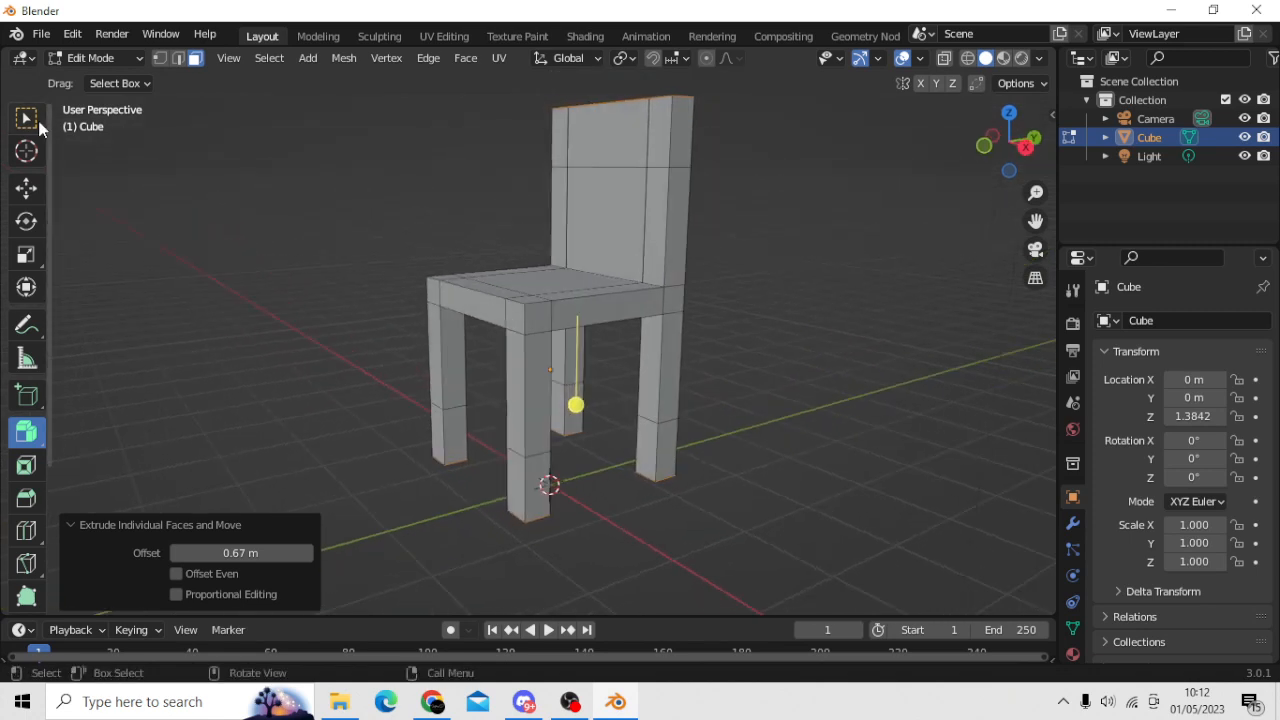
{"action": "left_click", "coordinate": [36, 117]}
{"action": "middle_click_drag", "start_coordinate": [540, 194], "coordinate": [698, 272], "text": "shift"}
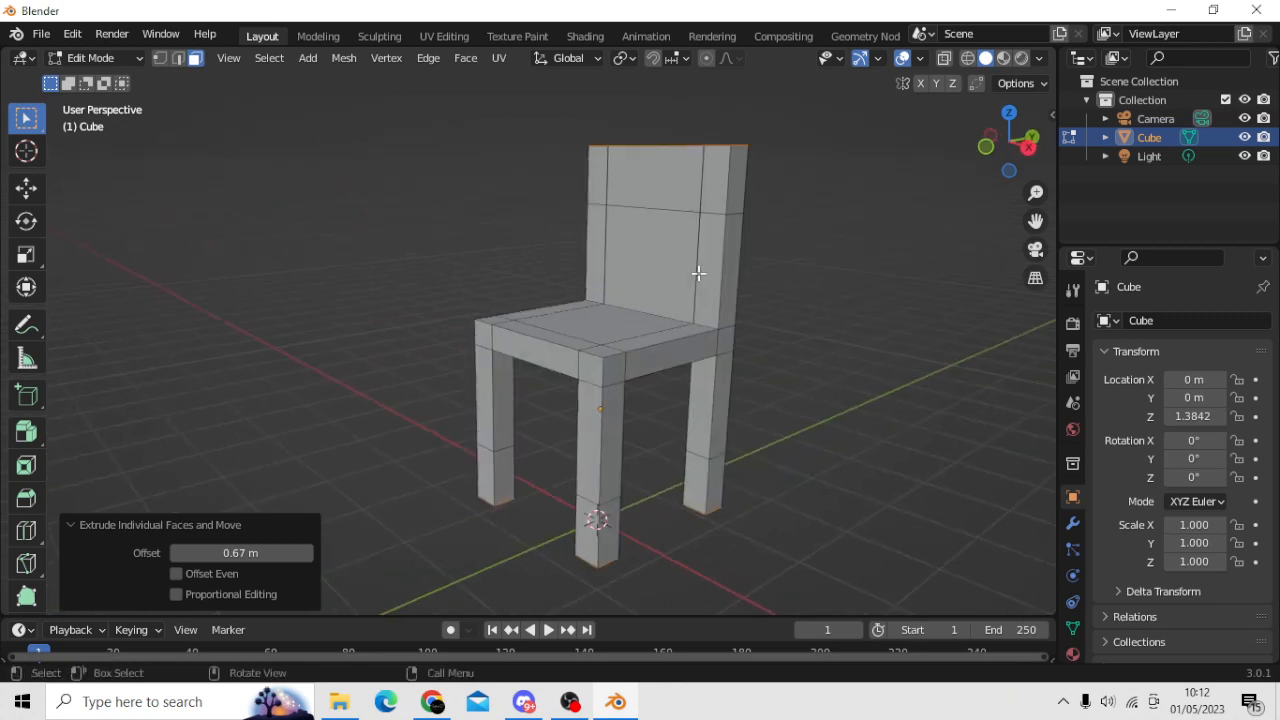